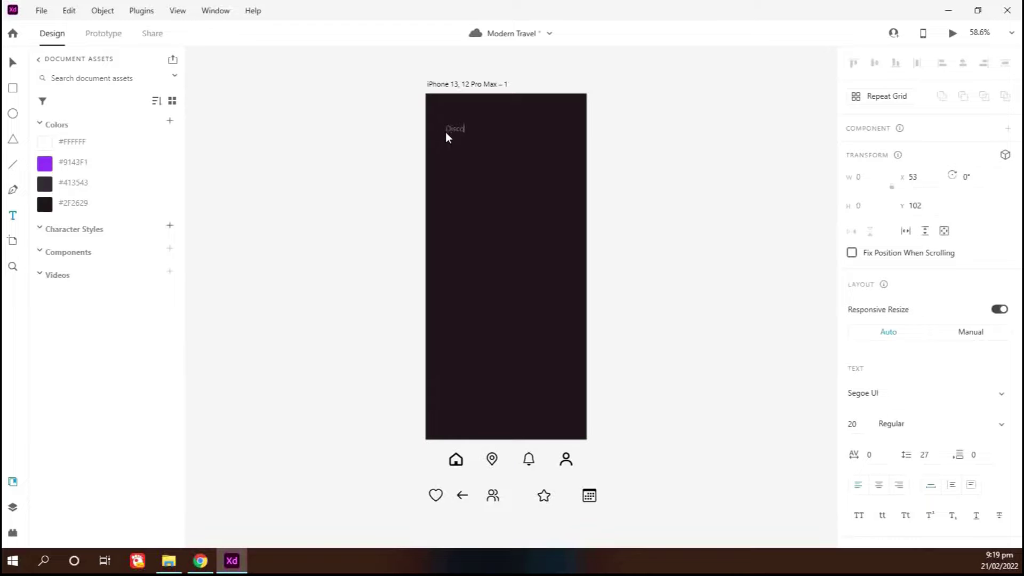
- Write the heading "Discover the best lovely Places" near the artboard's upper edge and set its font to Poppins
type("ver the best")
key("ctrl+a")
scroll(917, 389, "down", 3)
left_click(882, 264)
type("Poppins")
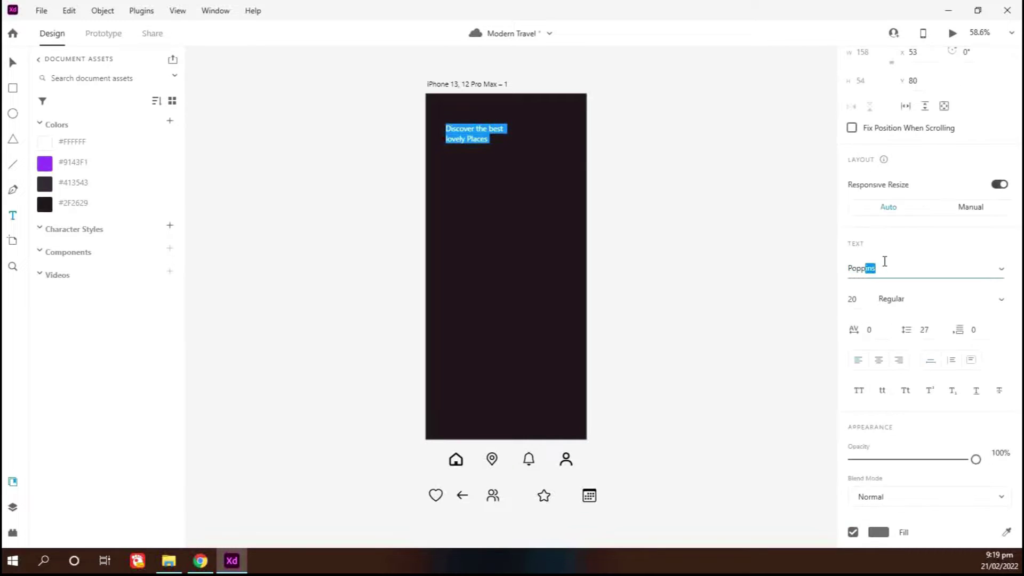
key("Return")
- Set the heading's font size to 28 and its weight to Medium
left_click(867, 302)
key("Up")
key("Up")
key("Up")
key("Up")
key("Up")
key("Up")
key("Up")
key("Up")
left_click(897, 302)
key("Down")
key("Down")
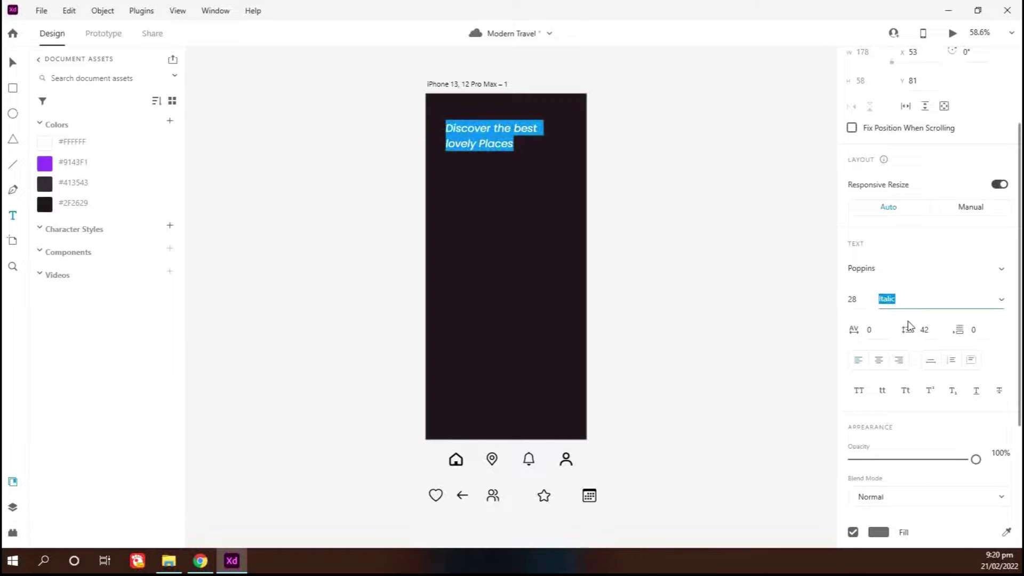
- Fill the heading with white, enlarge it to size 32 and place it at about X 49, Y 78
scroll(876, 373, "down", 3)
left_click(878, 408)
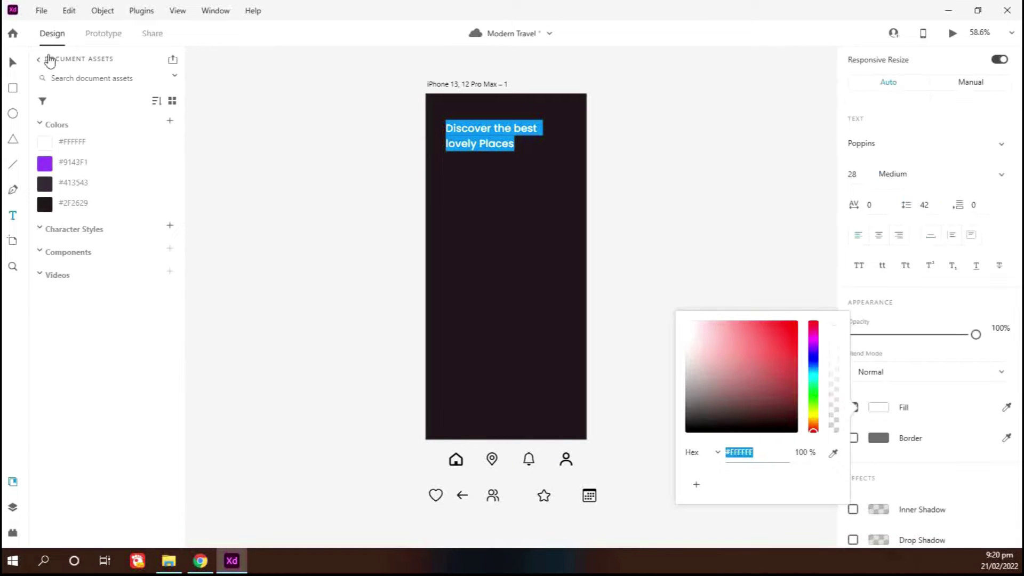
left_click(13, 62)
mouse_move(487, 133)
left_mouse_down()
mouse_move(488, 160)
mouse_move(508, 140)
mouse_move(500, 137)
left_mouse_up()
left_click(509, 207)
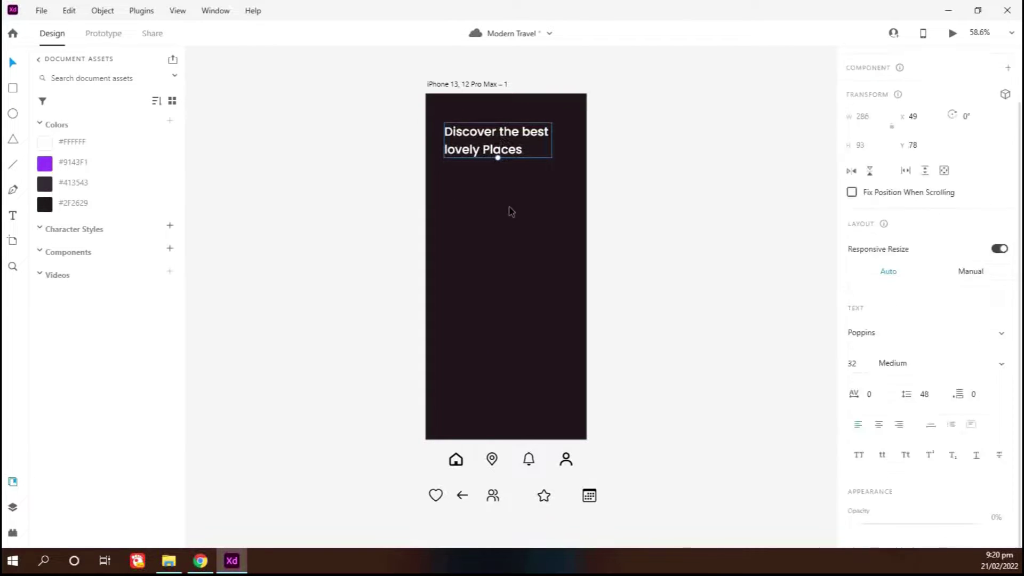
- Draw a rectangle about 341 by 67 below the heading and align its left edge with the text
mouse_move(444, 167)
left_mouse_down()
mouse_move(478, 186)
mouse_move(572, 192)
left_mouse_up()
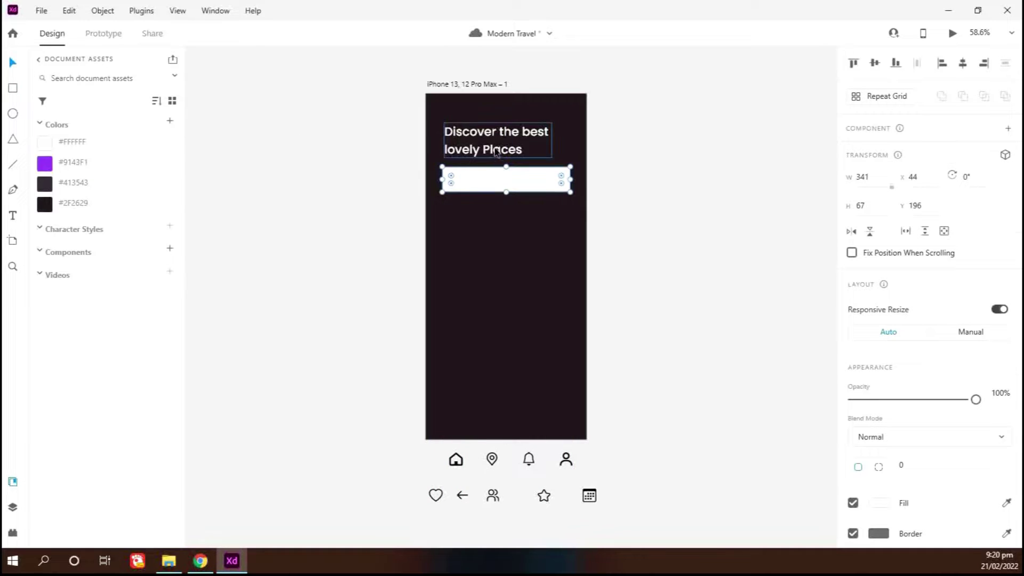
left_click(498, 152)
scroll(539, 212, "up", 1)
scroll(538, 208, "up", 3)
scroll(549, 258, "up", 1)
left_click(540, 215)
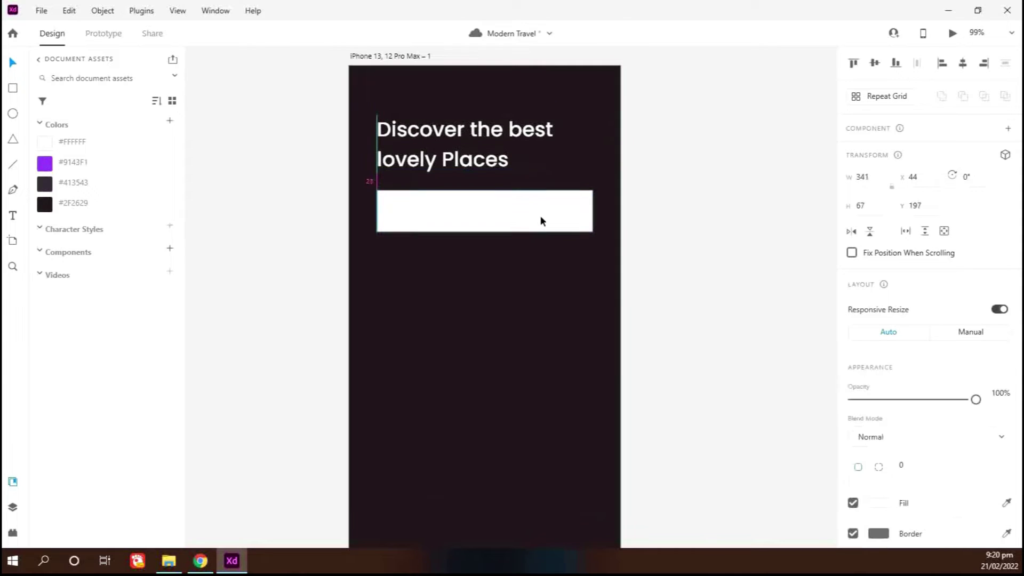
- Shape the rectangle into a rounded bar with corner radius 34 and height about 74, filled with #413543 and without a border
left_click_drag(578, 199, 484, 243)
left_click_drag(485, 220, 489, 215)
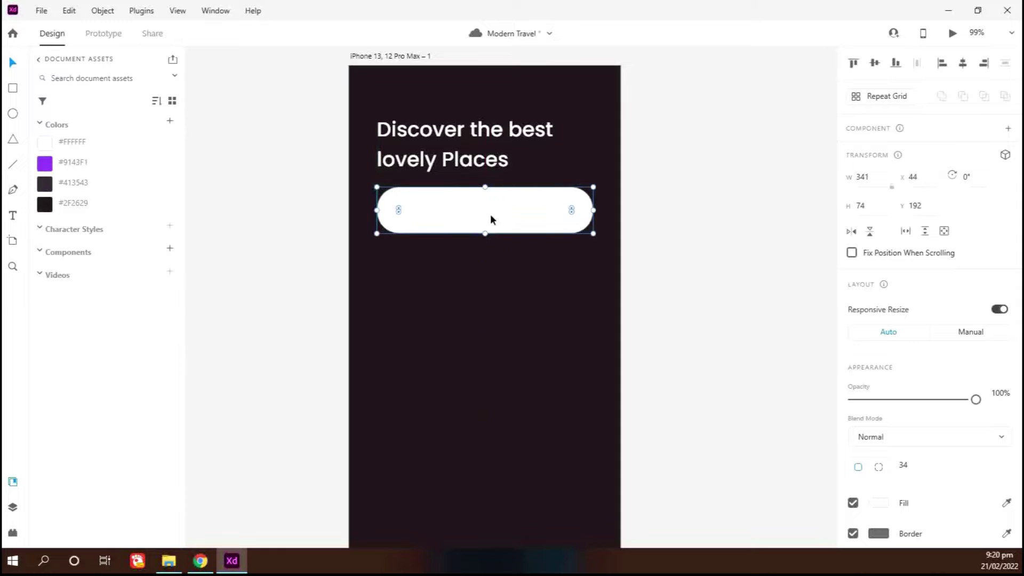
left_click(45, 184)
left_click(853, 533)
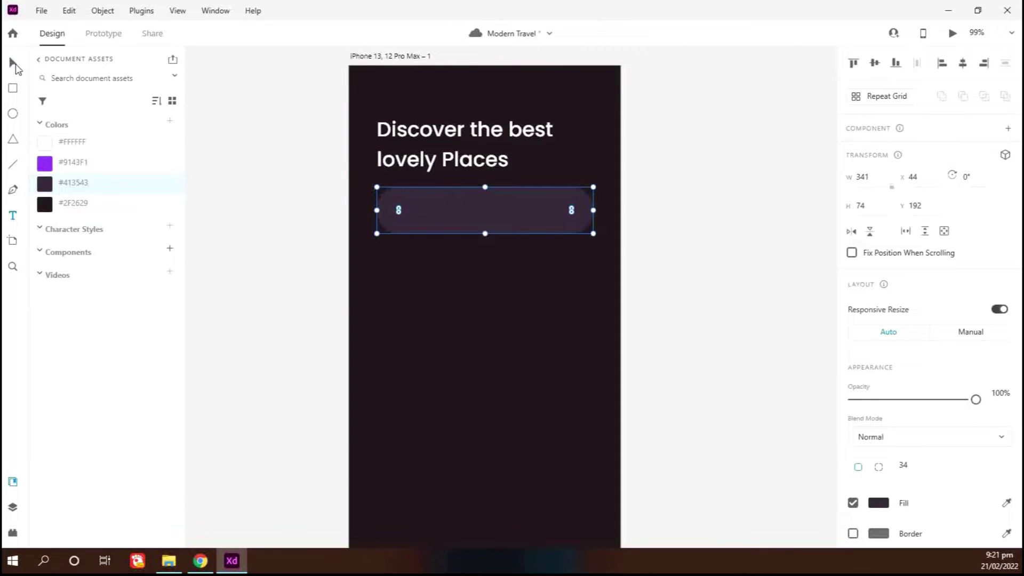
- Search the Auto Icon plugin for "search" icons
scroll(554, 376, "down", 3)
scroll(518, 427, "down", 3)
scroll(510, 481, "down", 2)
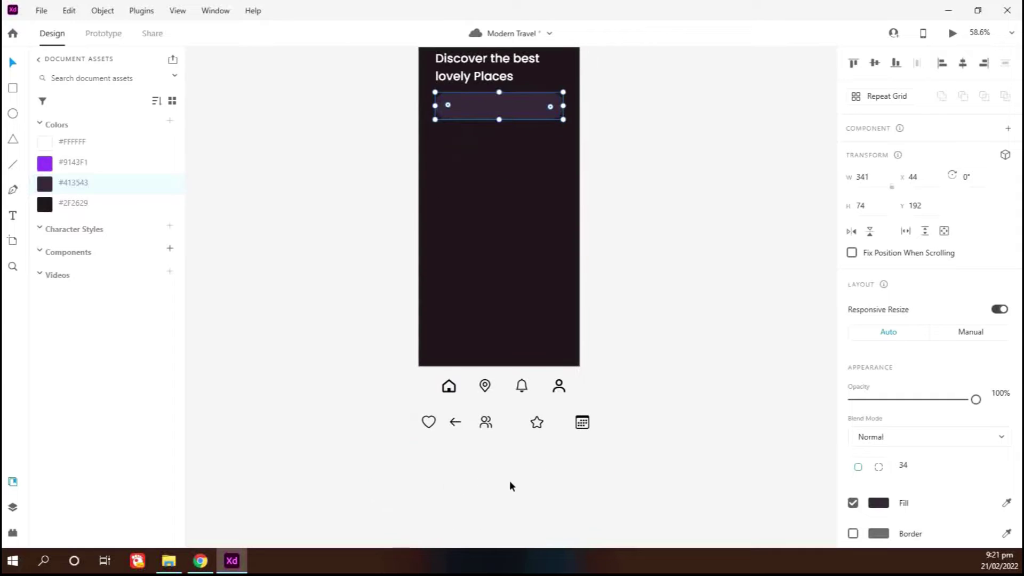
scroll(549, 455, "up", 5)
scroll(566, 434, "down", 2)
scroll(526, 376, "up", 4)
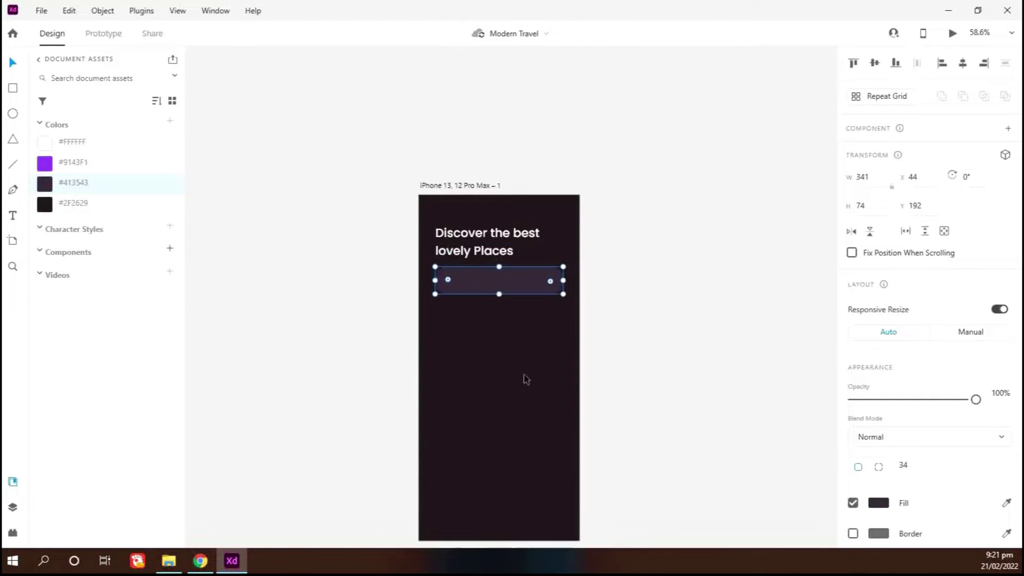
scroll(549, 376, "up", 2)
scroll(551, 380, "up", 1)
left_click(16, 533)
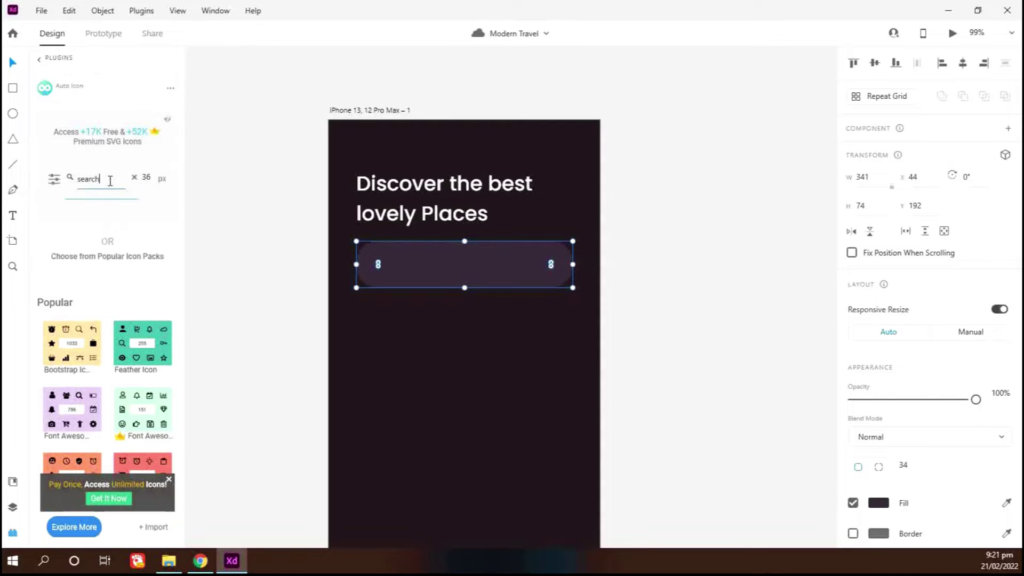
key("Return")
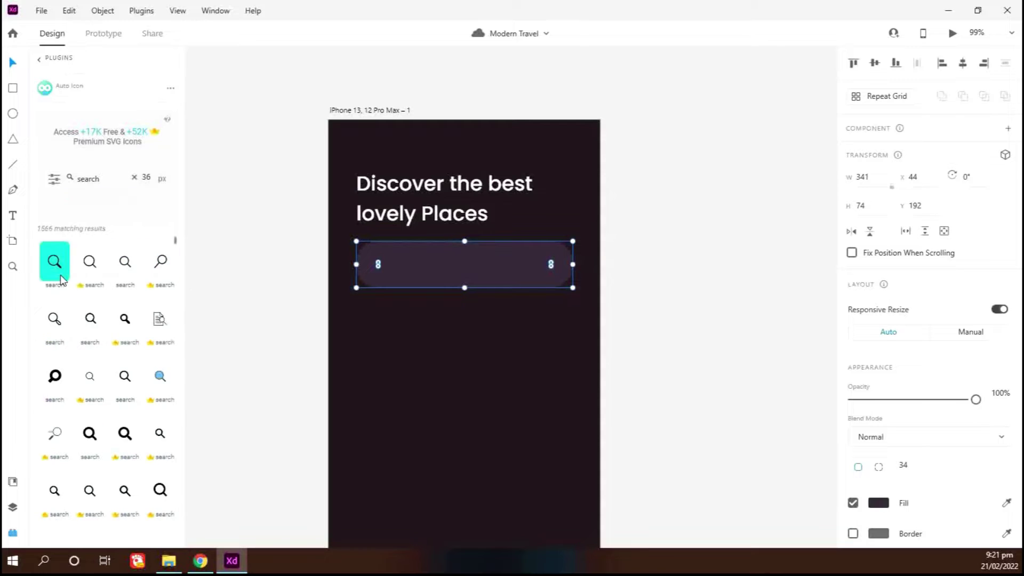
- Place the first magnifier icon in white at the bar's left end and centre it vertically on the bar
left_click_drag(61, 275, 402, 273)
left_click(18, 485)
scroll(390, 281, "up", 2)
left_click(454, 264, "shift")
left_click(875, 63)
left_click(276, 290)
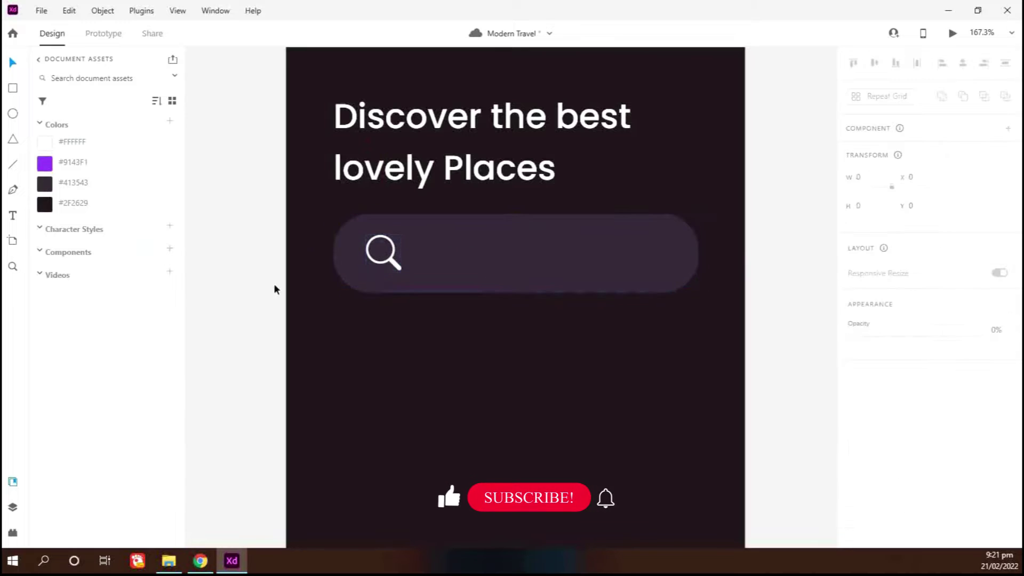
- Add the placeholder text "Search Location..." beside the search icon at font size 21
left_click(14, 217)
left_click(426, 247)
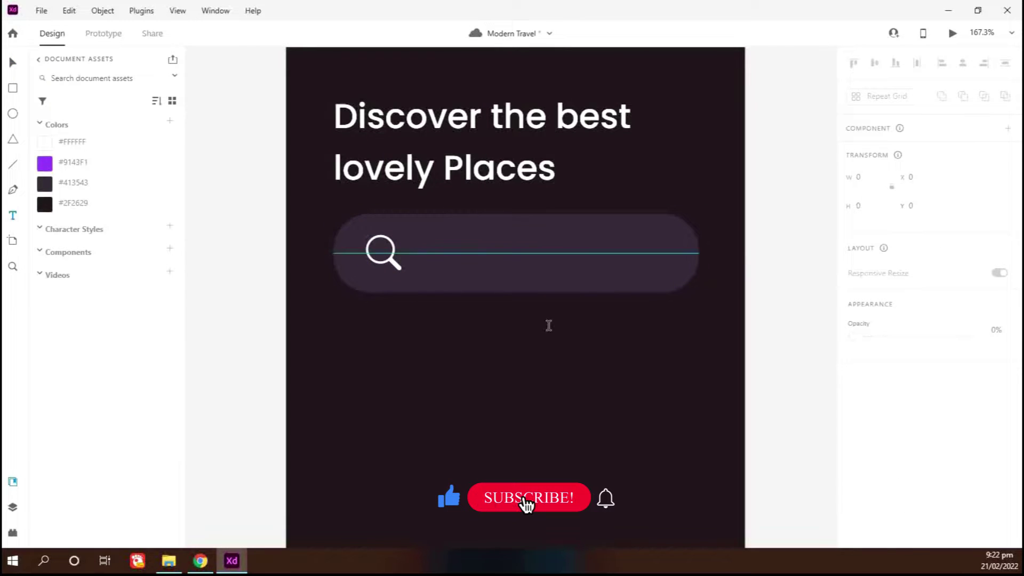
type("Search Location...")
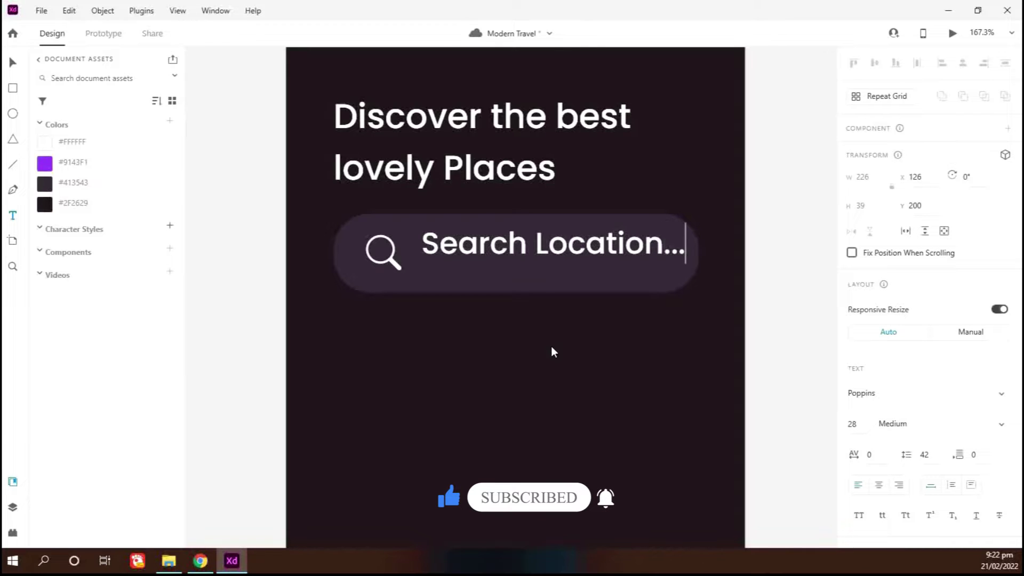
key("ctrl+a")
left_click(852, 424)
type("21")
key("Return")
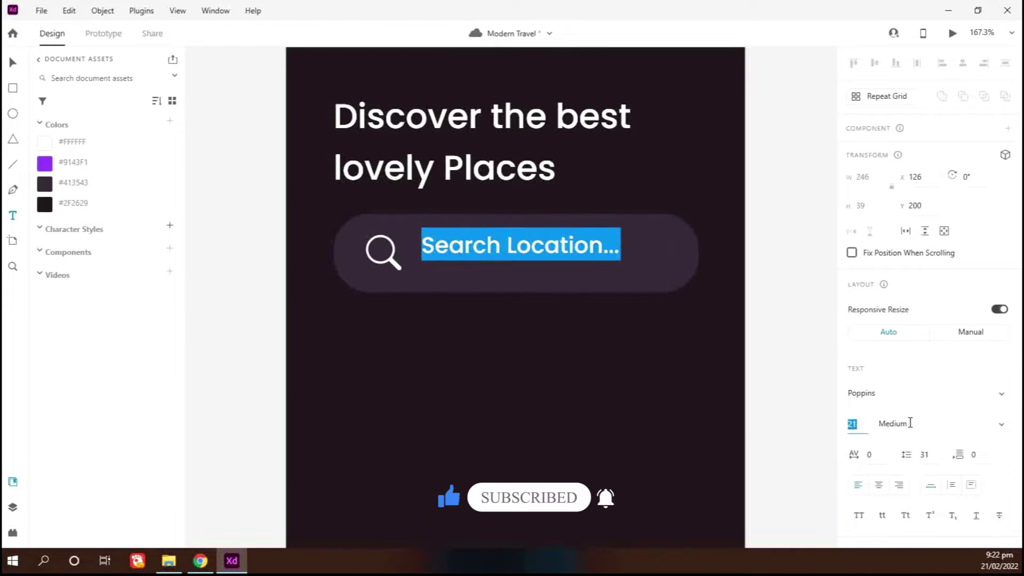
- Give the placeholder text Regular weight and a #B1B1B1 fill, and save that colour to the document assets
left_click(939, 421)
key("Up")
scroll(899, 422, "down", 6)
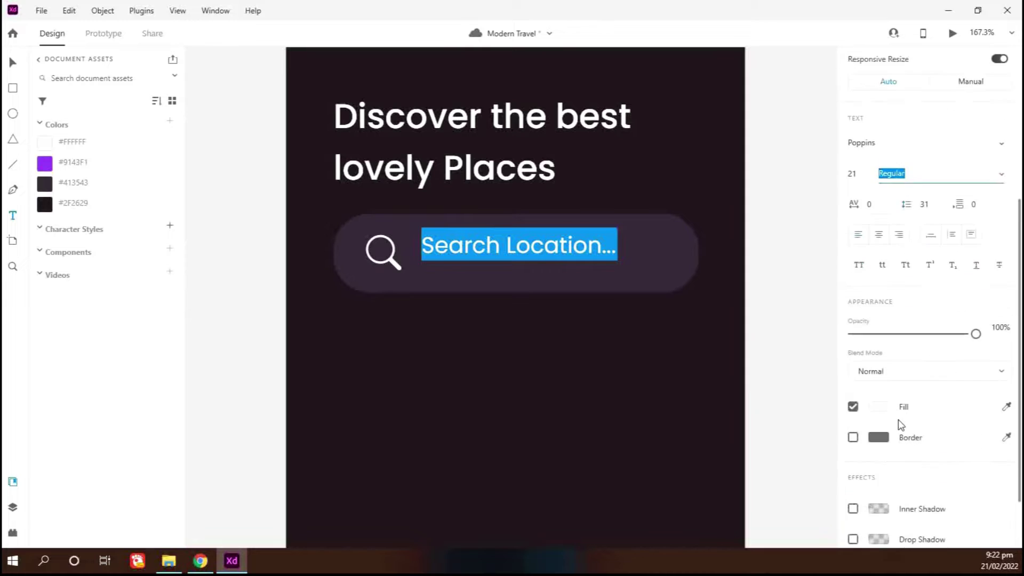
left_click(879, 332)
left_click_drag(715, 275, 671, 281)
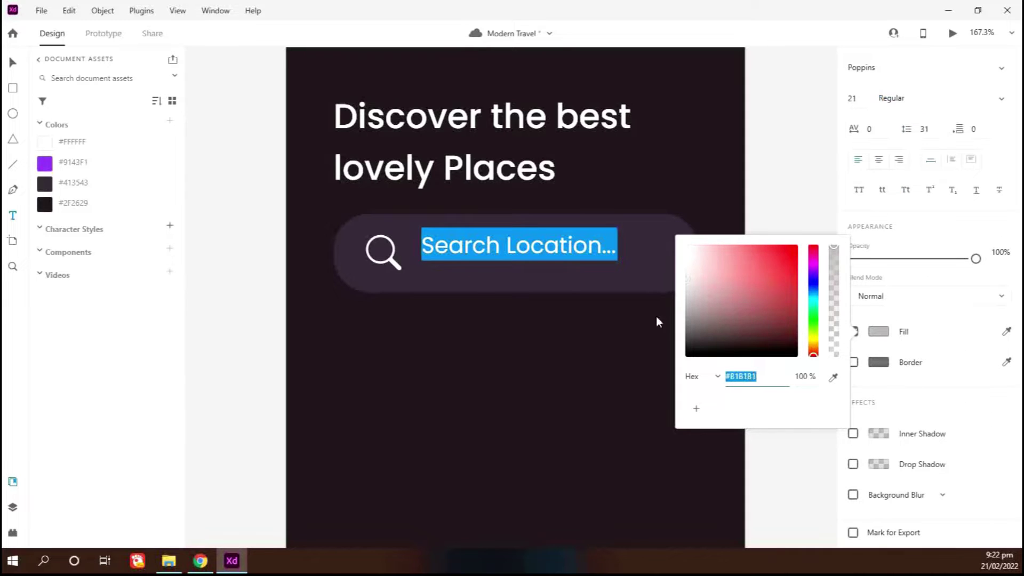
left_click(169, 121)
key("Escape")
- Colour the search icon #B1B1B1 and align the icon and placeholder text vertically with the search bar
left_click(394, 254)
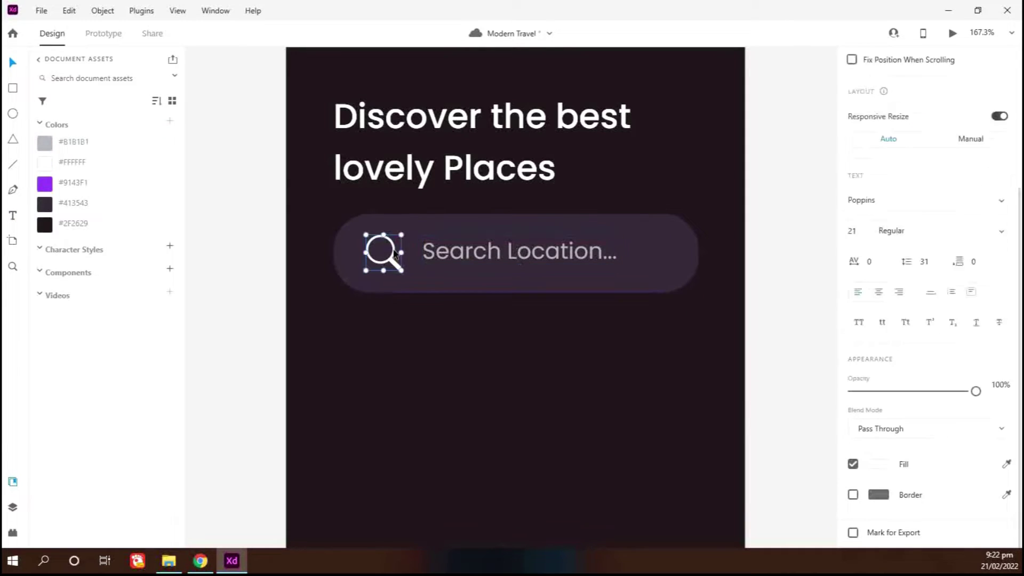
left_click(46, 143)
left_click(587, 252, "shift")
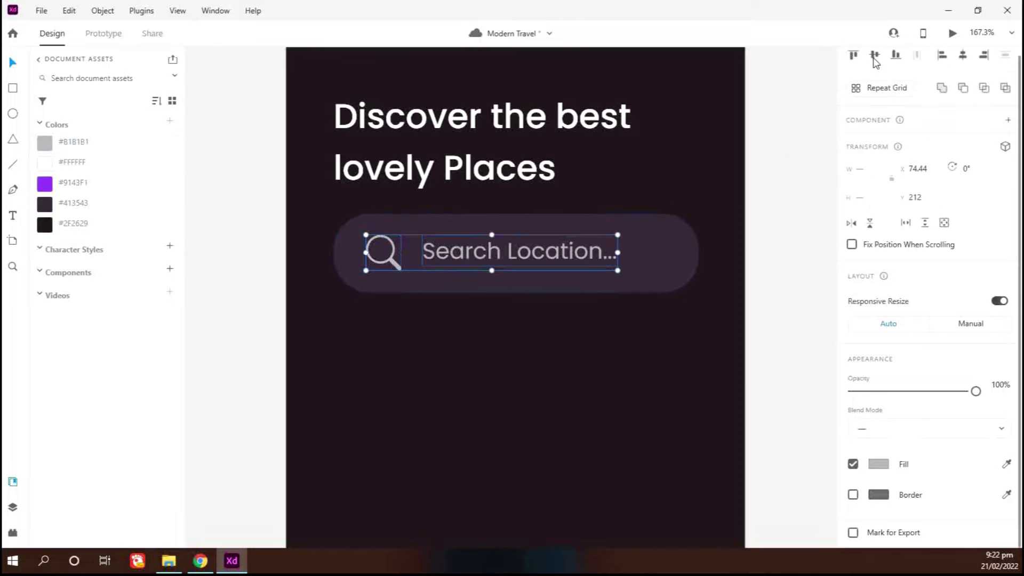
left_click(686, 251, "shift")
left_click(749, 266)
- Reduce the search bar's height slightly, keeping it centred around the icon and text
scroll(811, 276, "down", 4)
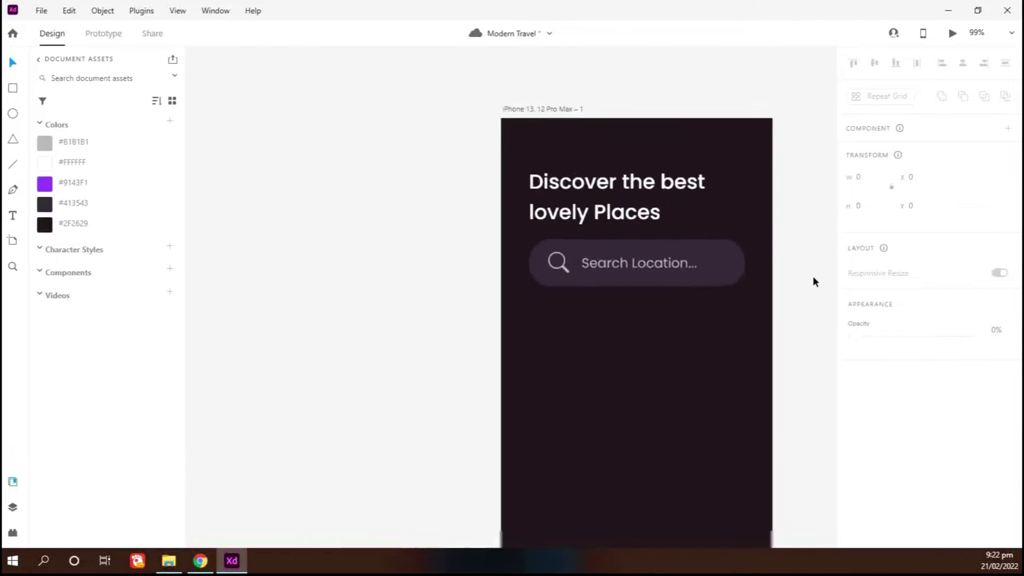
scroll(813, 276, "down", 2)
scroll(405, 240, "down", 3)
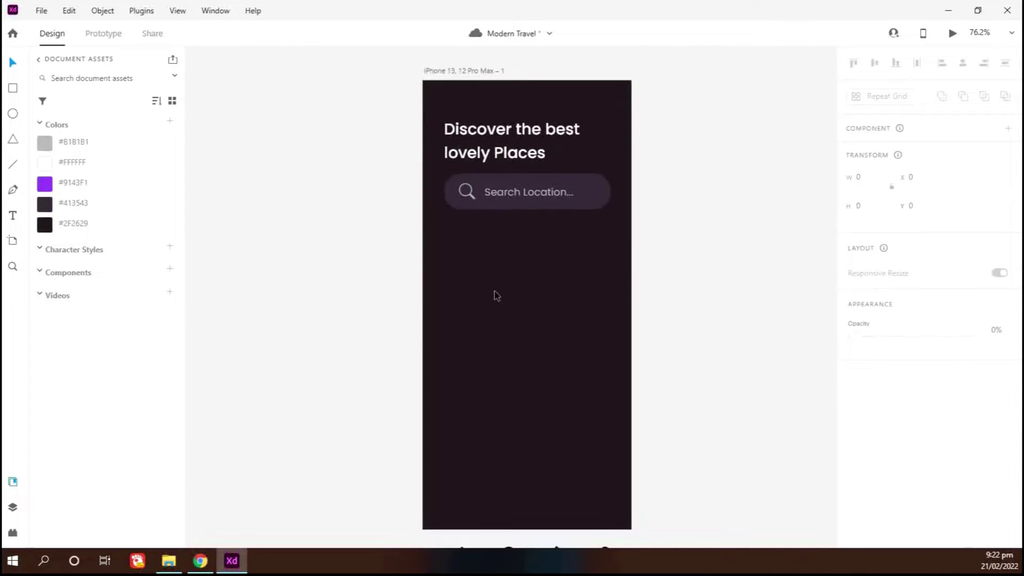
scroll(534, 256, "up", 4)
scroll(508, 263, "up", 1)
left_click(506, 254)
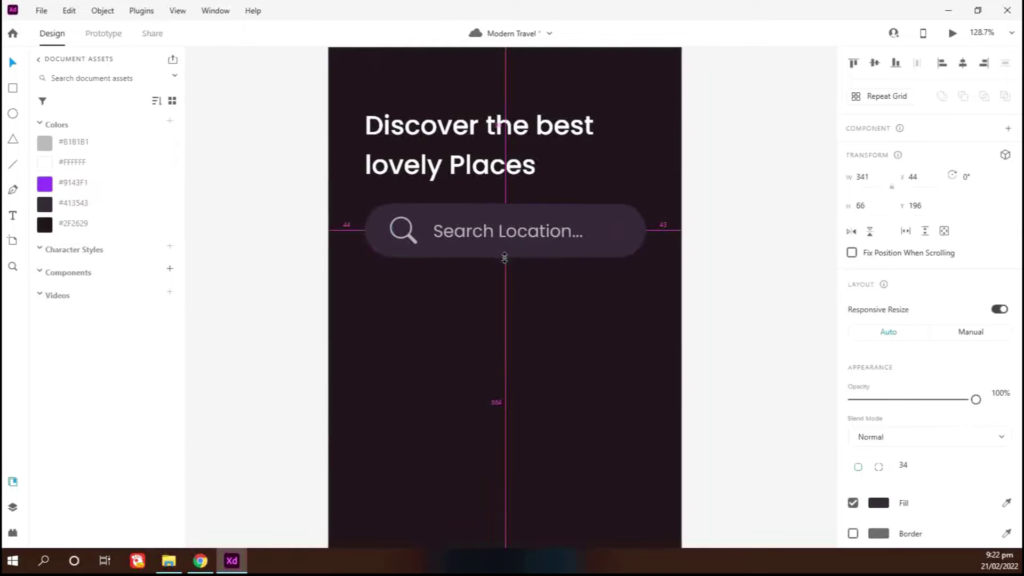
left_click_drag(505, 258, 505, 256)
- Move the search icon and placeholder text closer to the bar's left end and tighten the gap between them
left_click(569, 237)
left_click(413, 238, "shift")
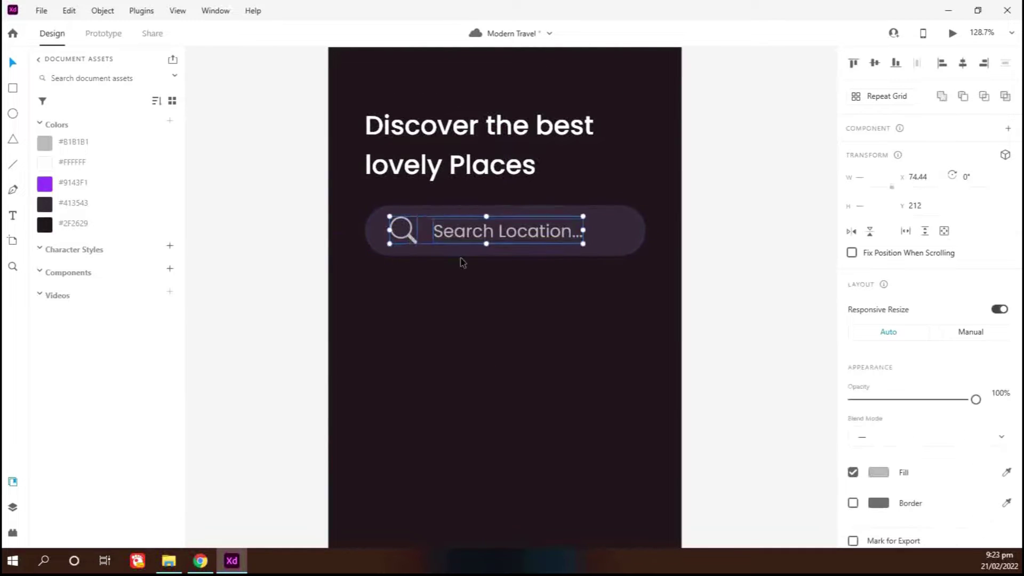
key("shift+Left")
left_click(492, 290)
left_click(496, 237)
key("shift+Left")
left_click(584, 324)
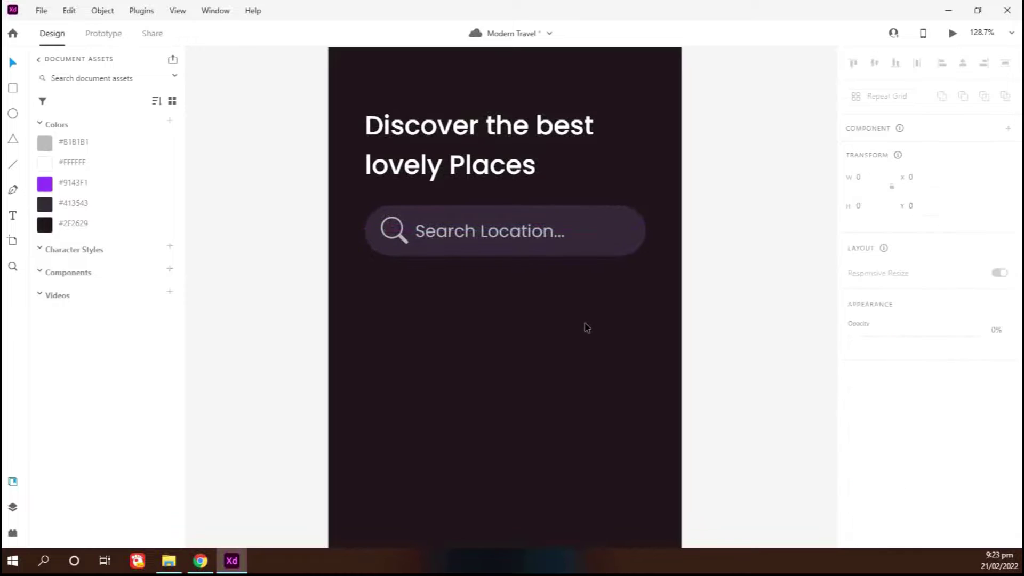
- Draw a card about 93 by 156 below the search bar's left end, with corner radius 28 and a #9143F1 fill
scroll(587, 327, "down", 4)
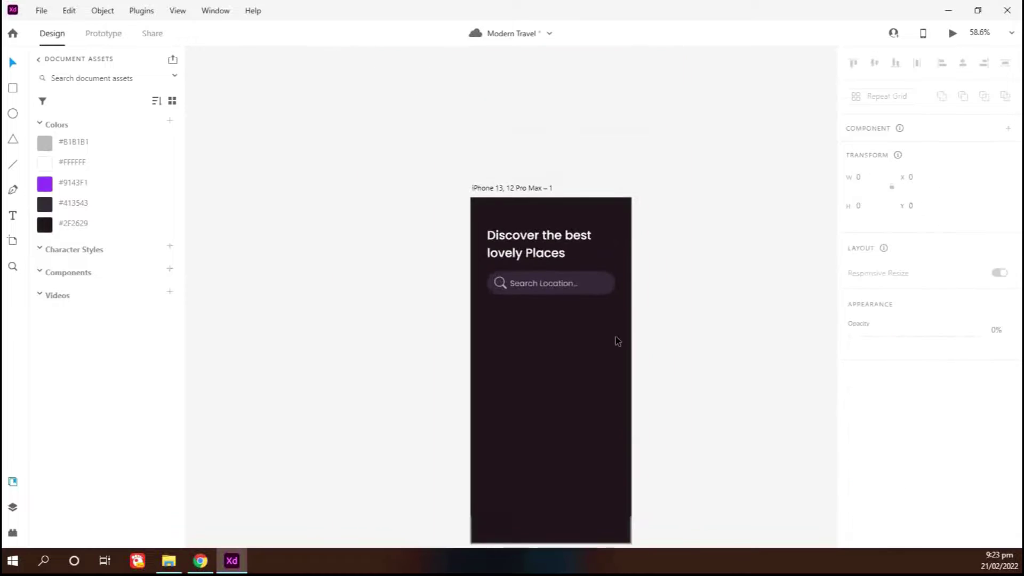
left_click(14, 89)
scroll(488, 250, "up", 2)
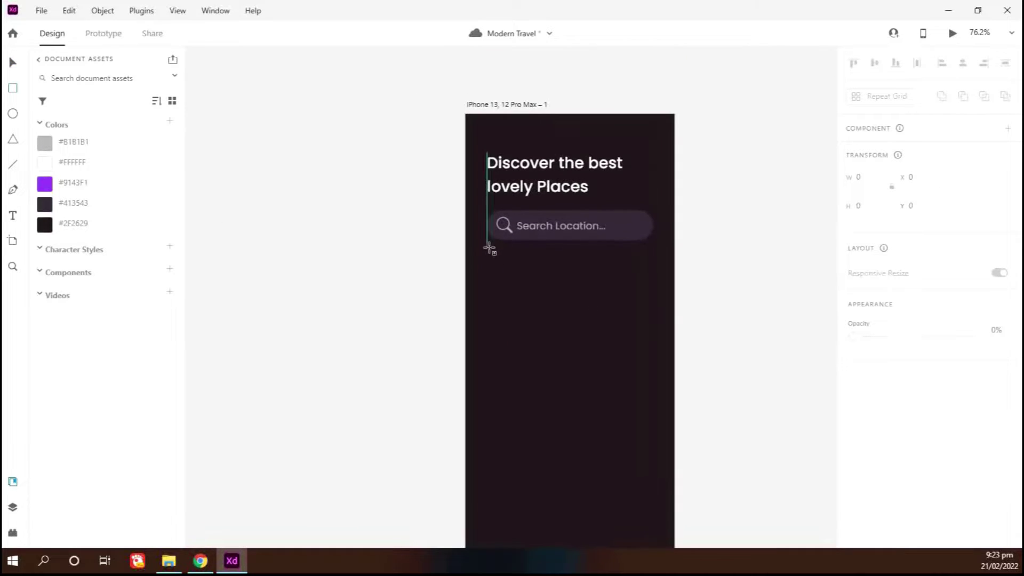
left_click_drag(488, 247, 532, 319)
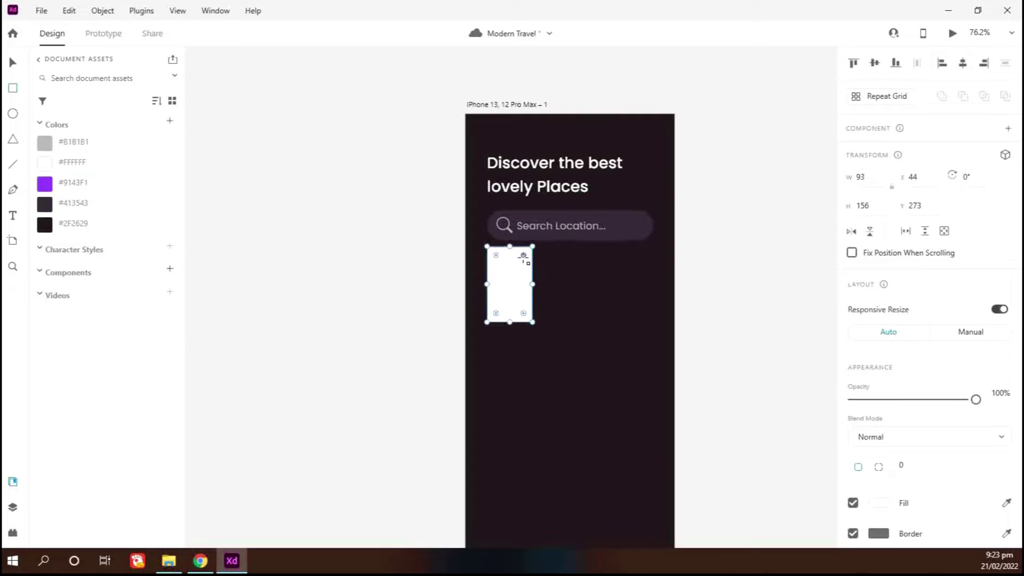
left_click_drag(524, 256, 520, 259)
left_click(59, 184)
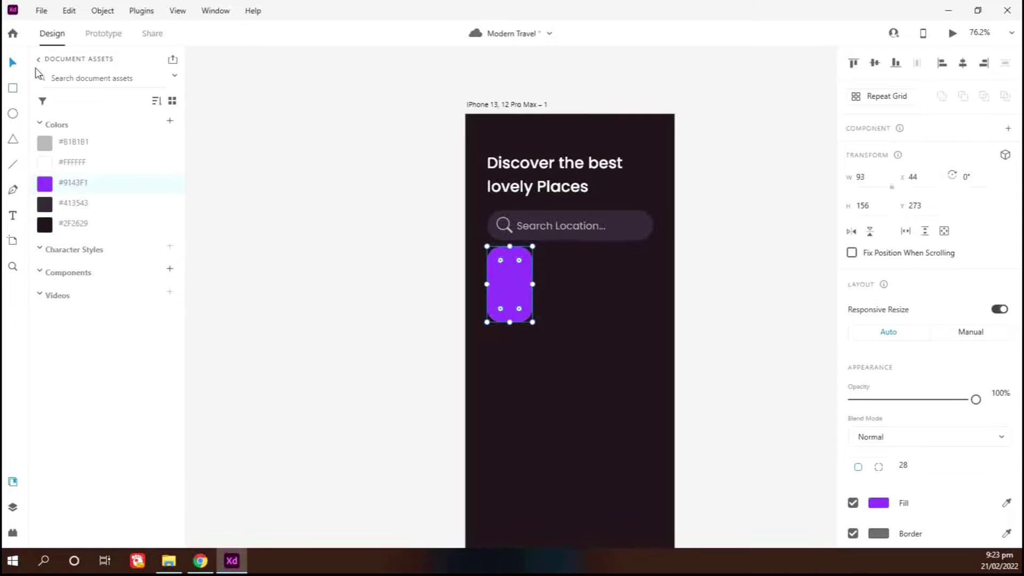
- Move the purple card down to about Y 298 to widen the gap below the search bar
left_click(758, 261)
scroll(790, 267, "right", 3)
scroll(747, 272, "down", 1)
left_click_drag(385, 246, 385, 259)
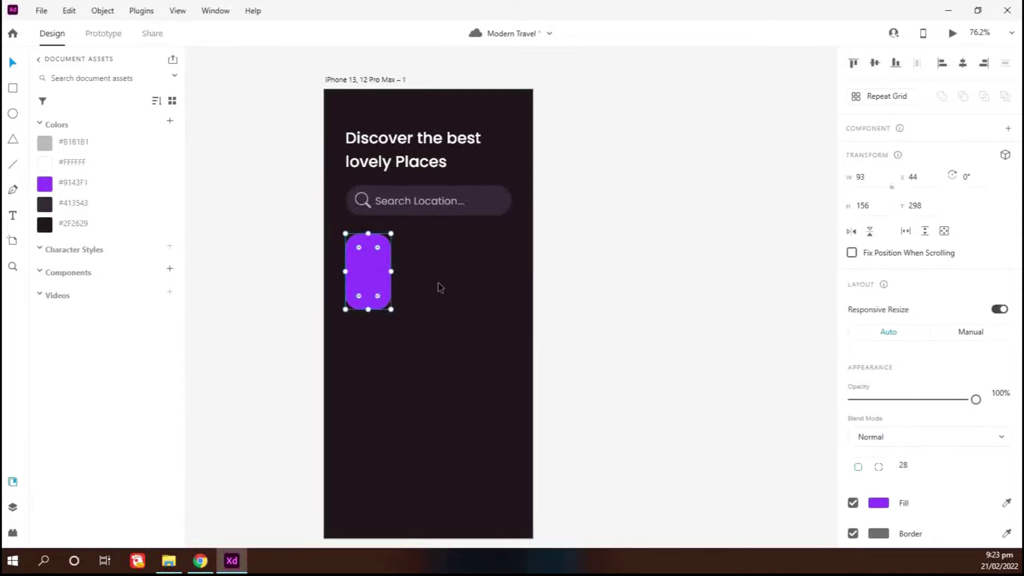
- Duplicate the purple card and place the copy to its right at X 154
key("ctrl+d")
key("shift+Right")
key("shift+Right")
key("shift+Right")
key("shift+Right")
key("shift+Right")
key("shift+Right")
key("shift+Right")
key("shift+Right")
key("shift+Right")
key("shift+Right")
key("shift+Right")
key("shift+Right")
key("shift+Left")
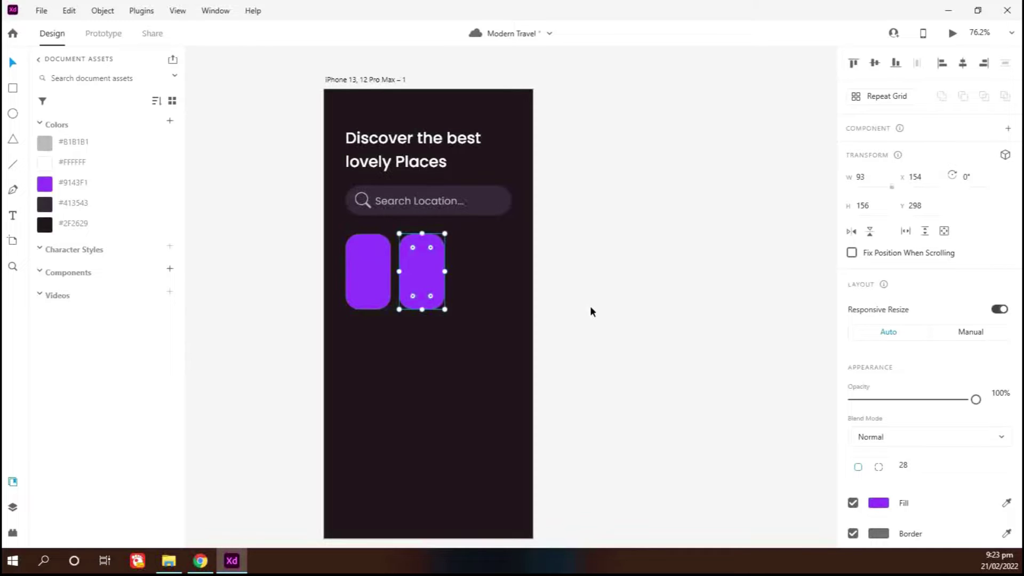
- Duplicate the second card and place the third card at X 264 in the same row
key("ctrl+d")
key("shift+Right")
key("shift+Right")
key("shift+Right")
key("shift+Right")
key("shift+Right")
key("shift+Right")
key("shift+Right")
key("shift+Right")
key("shift+Right")
key("shift+Right")
key("shift+Right")
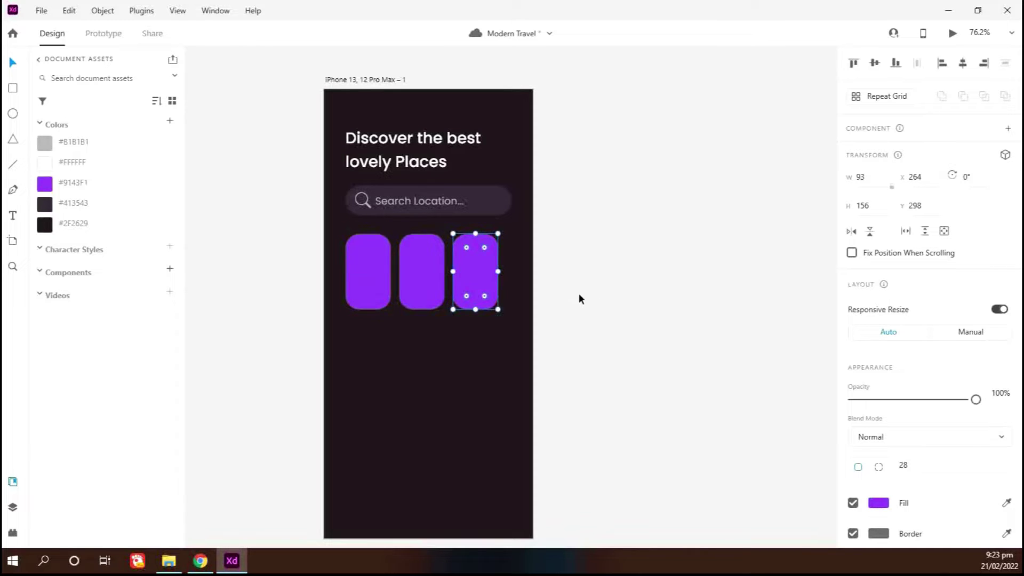
- Narrow the three cards to about 77 wide and space them evenly in the row
left_click_drag(559, 285, 350, 267)
left_click_drag(498, 272, 377, 270)
left_click(469, 277)
left_click(419, 282)
left_click(455, 283, "shift")
key("shift+Right")
left_click(475, 286)
left_click(461, 290)
key("shift+Right")
- Add a fourth card of the same size at the right end of the row by duplicating a card
key("ctrl+d")
left_click_drag(411, 292, 410, 294)
left_click(578, 383)
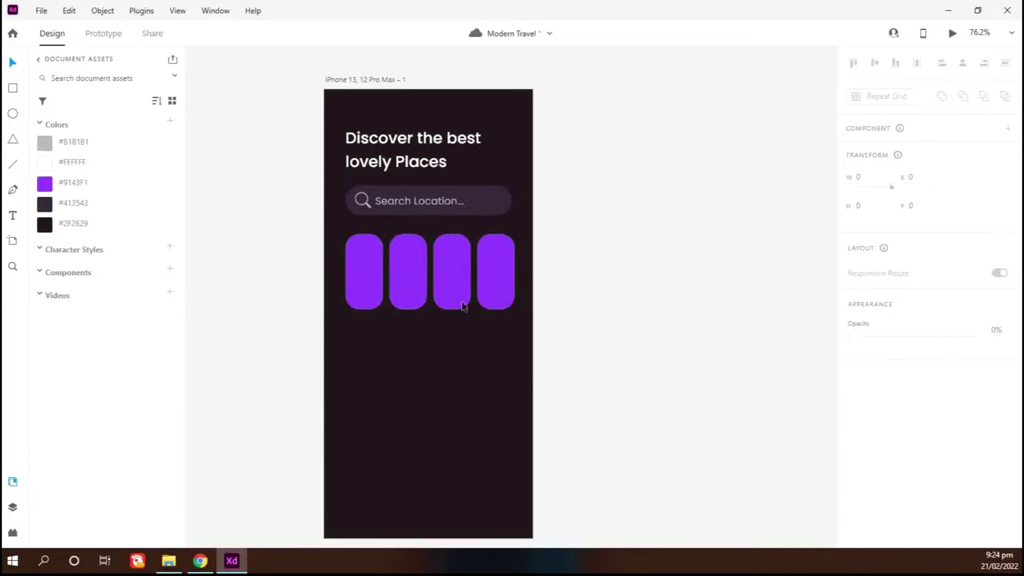
- Remove the fill from the second, third and fourth cards
left_click(417, 288)
left_click(453, 286, "shift")
left_click(503, 283, "shift")
left_click(855, 503)
- Sample the search bar's colour for the three unfilled cards' borders and lighten it to #57465A
left_click(878, 535)
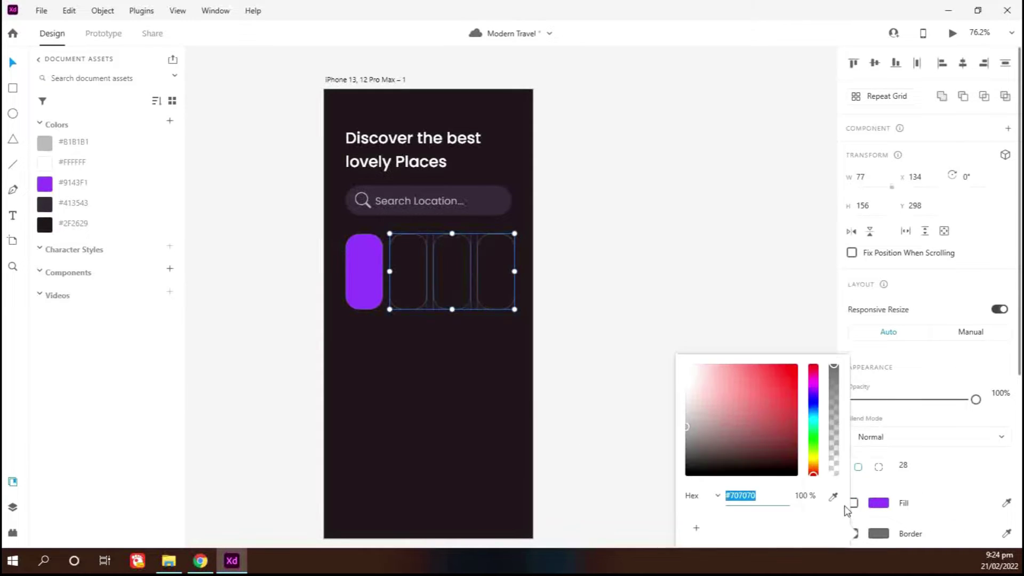
left_click(833, 498)
left_click(482, 192)
left_click_drag(708, 446, 710, 437)
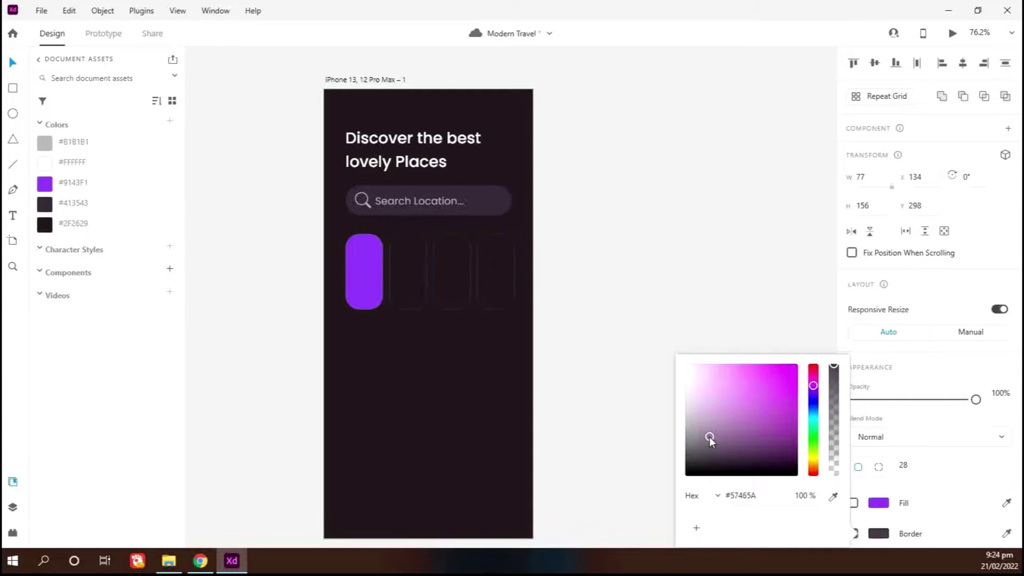
- Add a white text label reading Tours at size 25 below the category cards
left_click(18, 68)
left_click(523, 274)
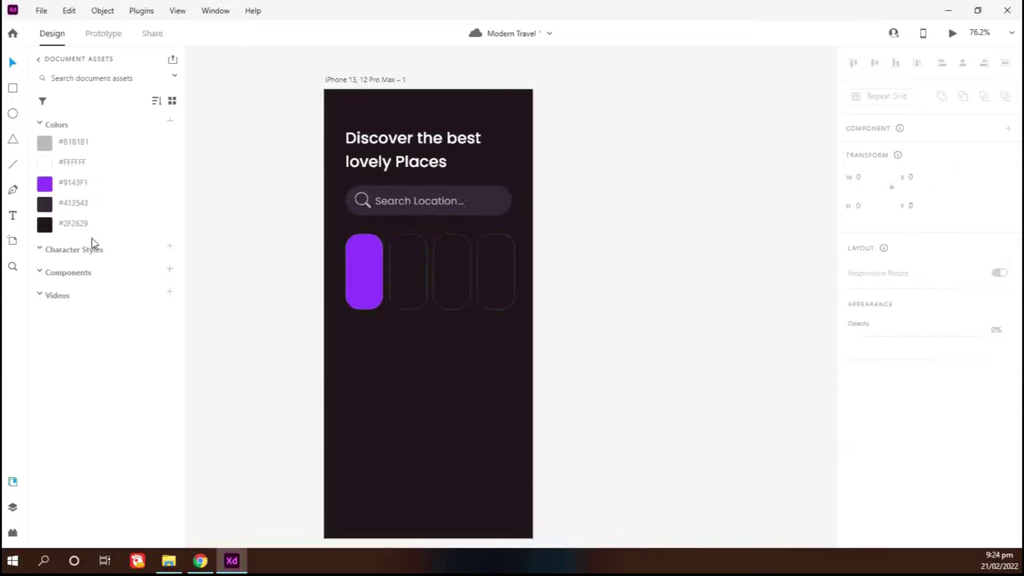
left_click(362, 361)
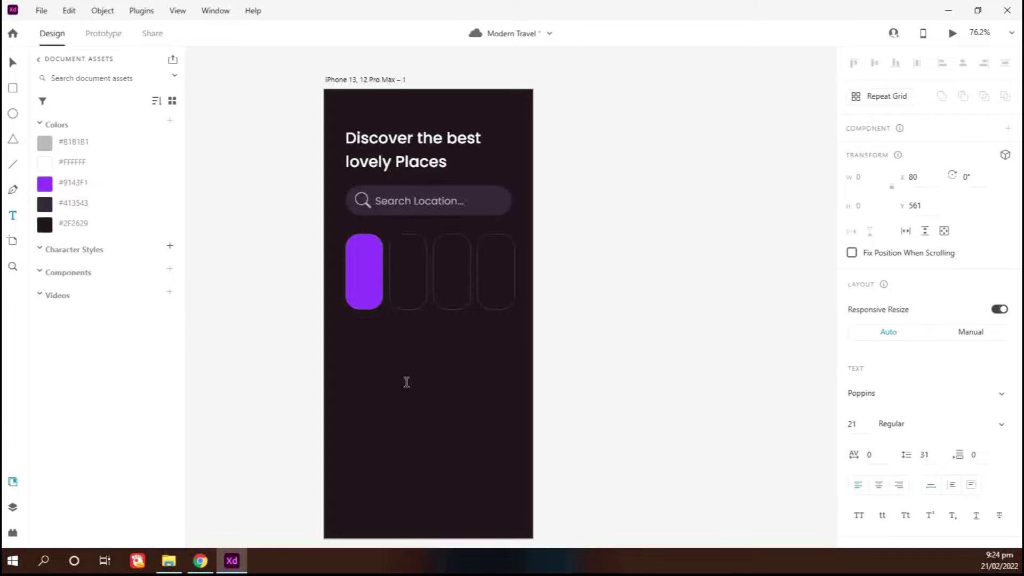
type("Tours")
key("ctrl+a")
left_click(45, 163)
key("Escape")
left_click(853, 424)
type("25")
key("Return")
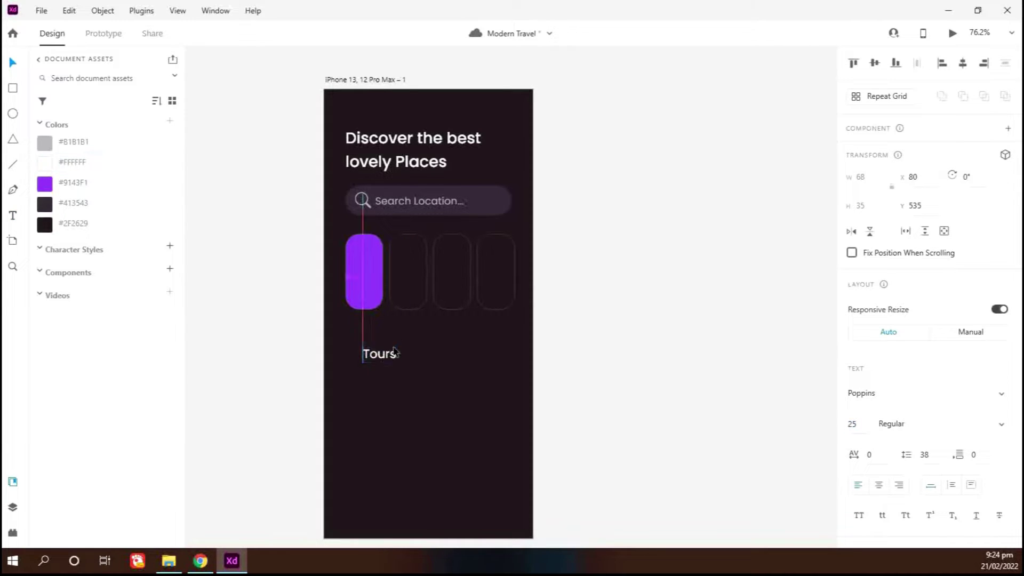
- Rotate the Tours label to -90° and centre it on the purple card
left_click_drag(395, 352, 449, 270)
scroll(385, 276, "up", 4)
left_click(380, 261, "shift")
left_click(878, 63)
left_click(473, 416)
- Copy the Tours label onto the second card and change its text to Train
double_click(443, 272)
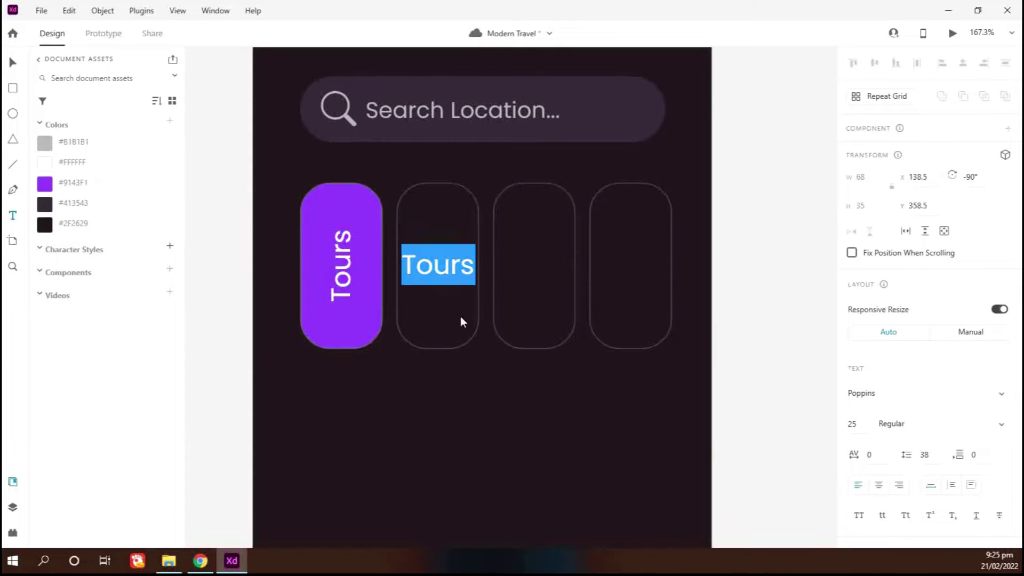
type("Train")
key("Escape")
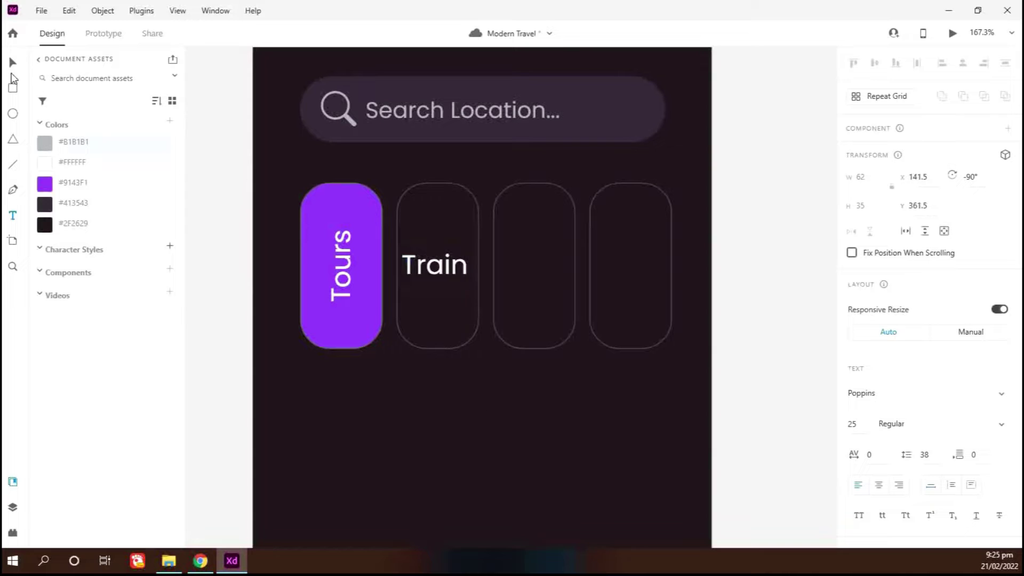
- Duplicate the Train label, move the copy 90 right onto the third card and change its text to Flight
key("ctrl+d")
key("shift+Right")
key("shift+Right")
key("shift+Right")
key("shift+Right")
key("shift+Right")
key("shift+Right")
key("shift+Right")
key("shift+Right")
key("shift+Right")
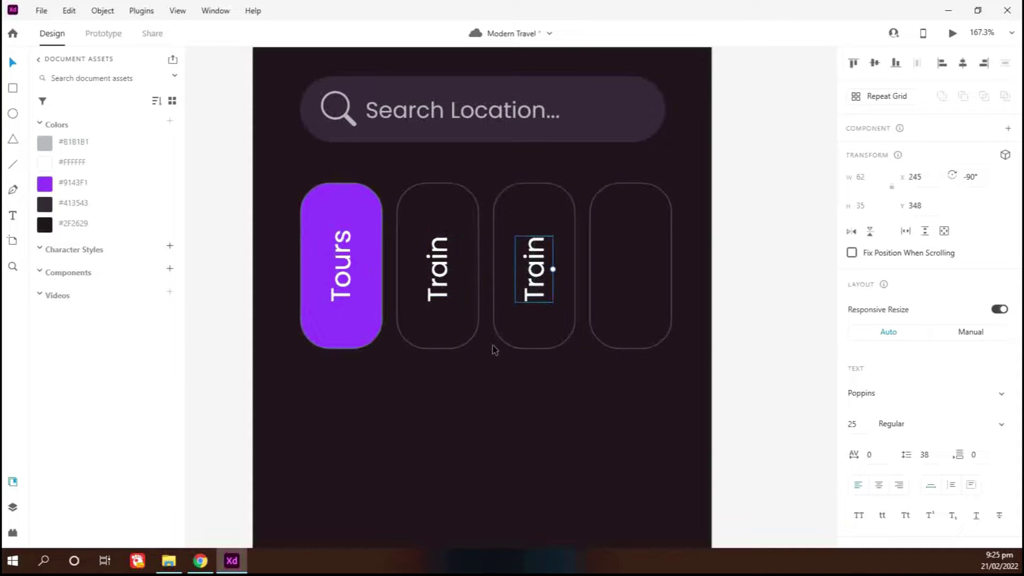
double_click(539, 266)
type("Flight")
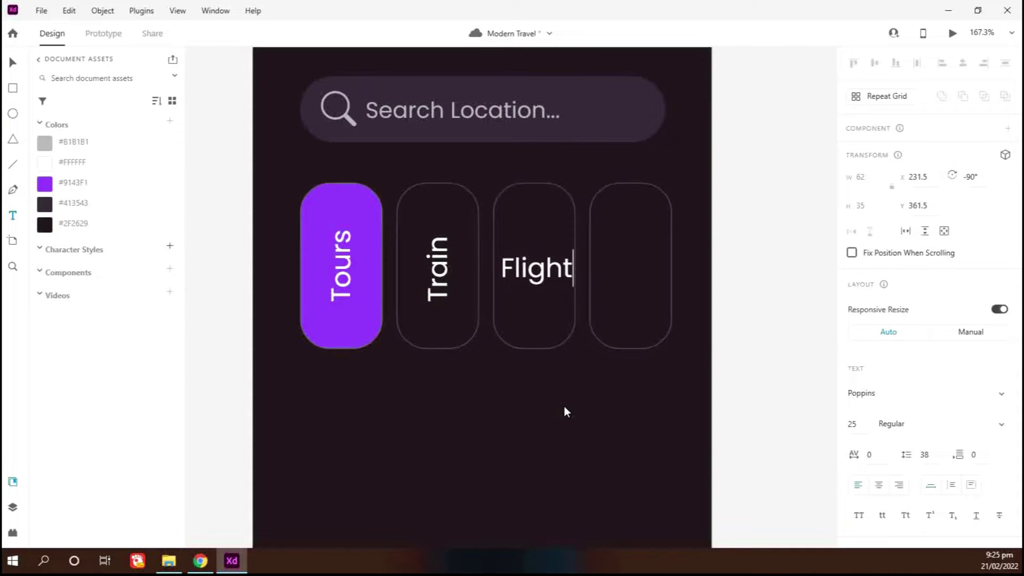
key("Escape")
- Duplicate the Flight label, move the copy 90 right onto the fourth card and change its text to Hotel
key("ctrl+d")
key("shift+Right")
key("shift+Right")
key("shift+Right")
key("shift+Right")
key("shift+Right")
key("shift+Right")
key("shift+Right")
key("shift+Right")
key("shift+Right")
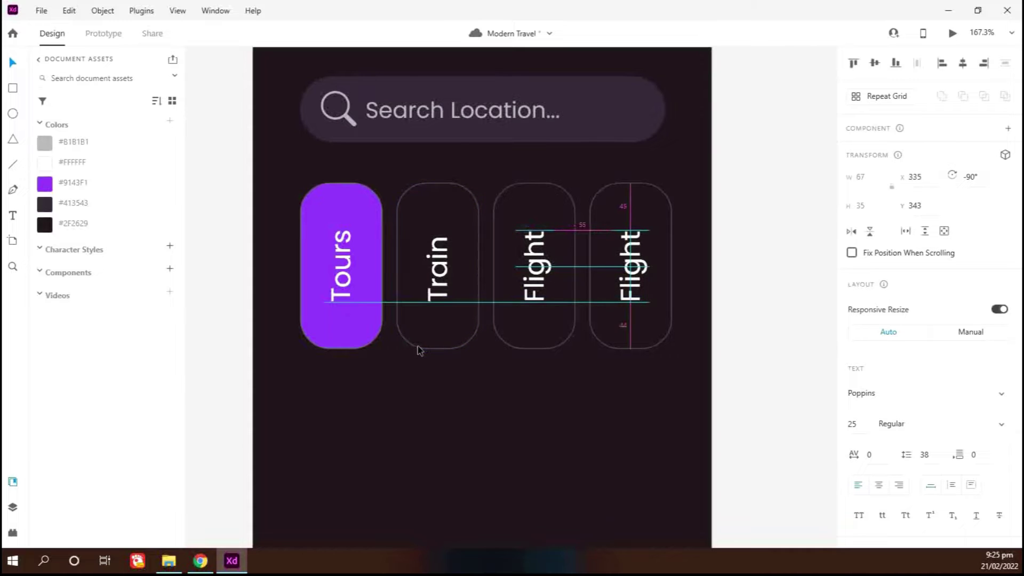
double_click(630, 267)
type("Hotel")
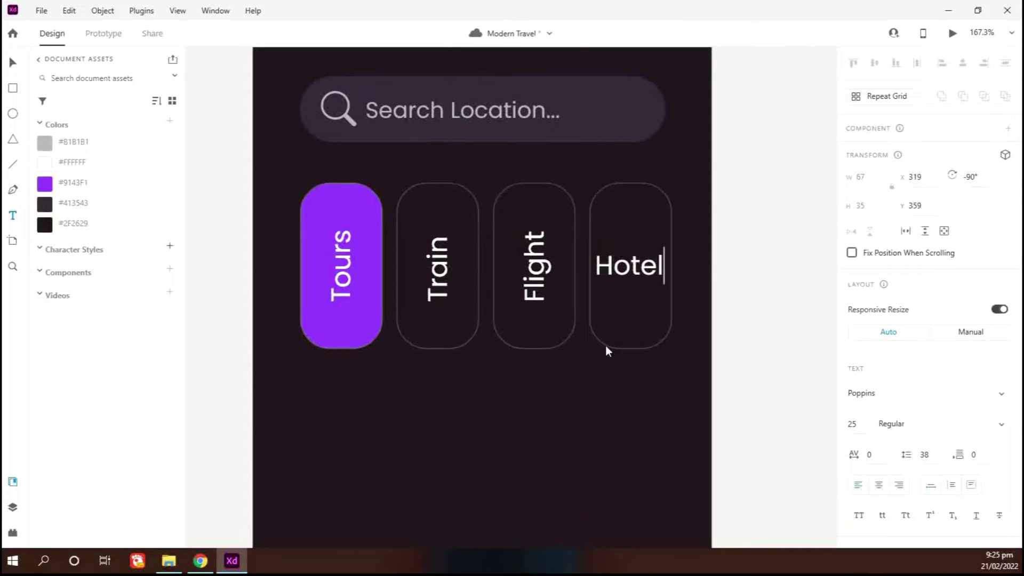
key("Escape")
- Recolour the Train, Flight and Hotel labels to the muted purple-grey #856F88
left_click(442, 283)
left_click(538, 279, "shift")
left_click(632, 273, "shift")
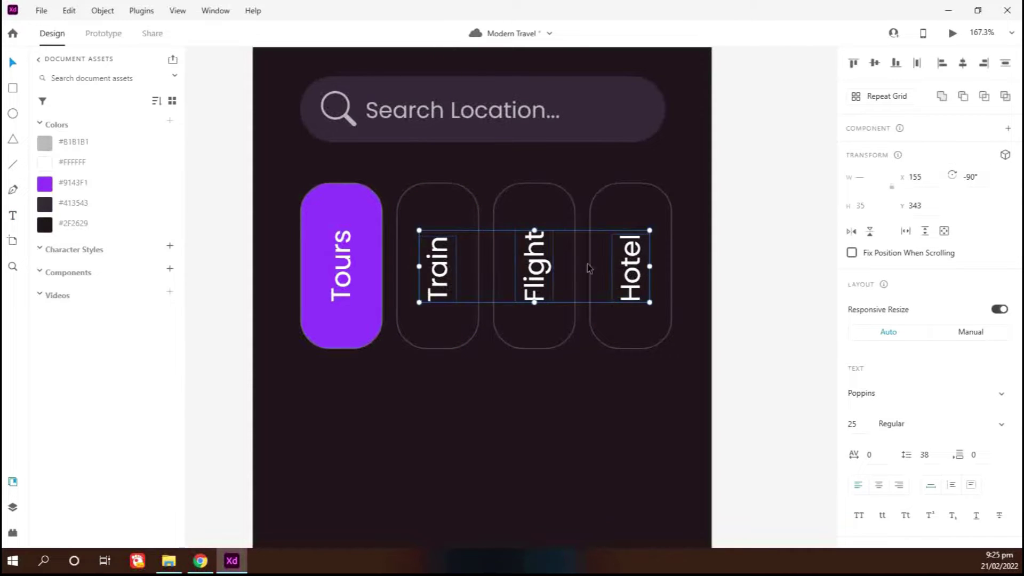
left_click(49, 204)
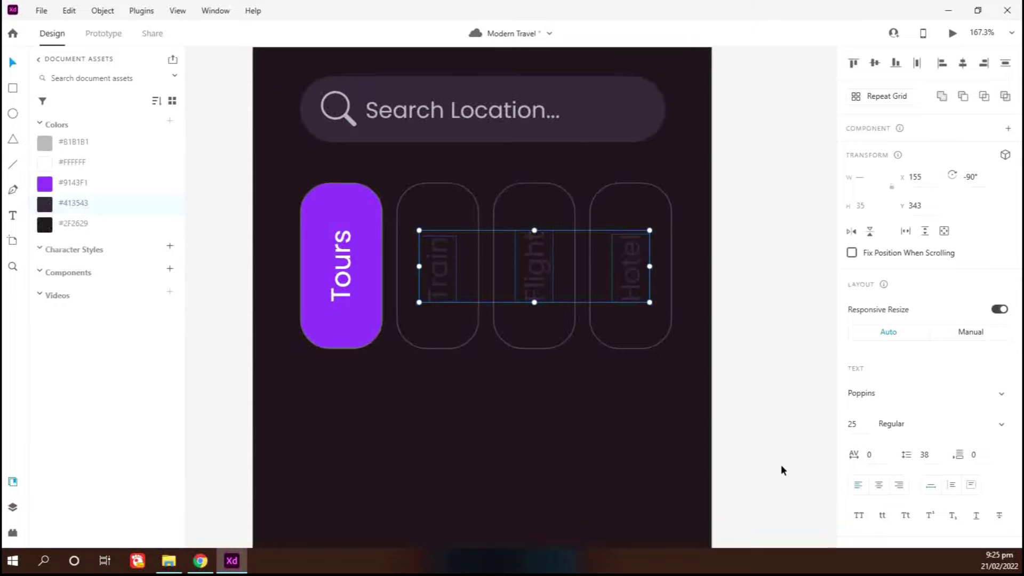
scroll(907, 426, "down", 3)
left_click(878, 532)
left_click(706, 417)
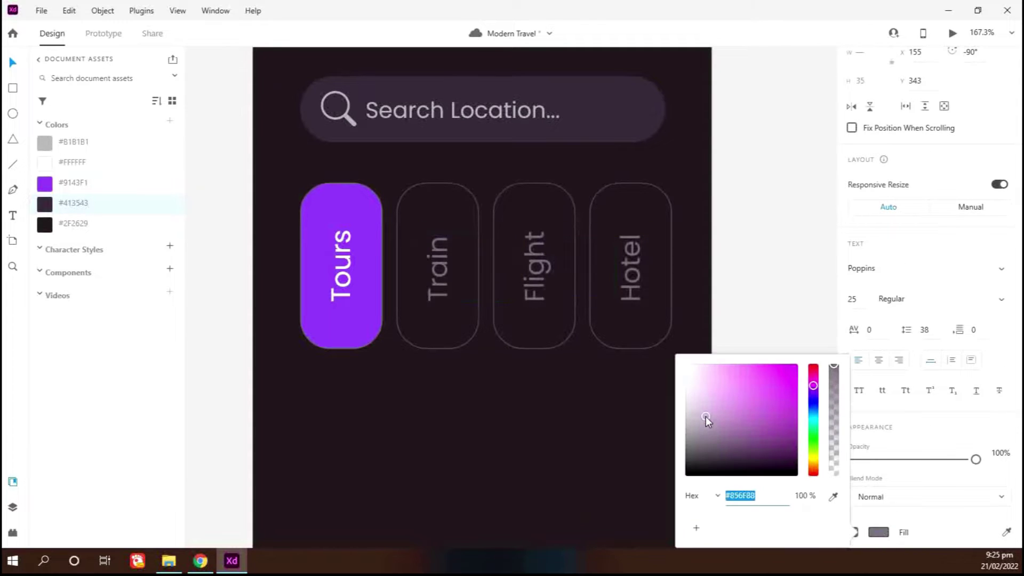
left_click(739, 276)
- Add a white Popular Destinations heading below the category cards, aligned with their left edge
scroll(699, 300, "down", 5)
scroll(699, 299, "down", 1)
scroll(699, 300, "right", 1)
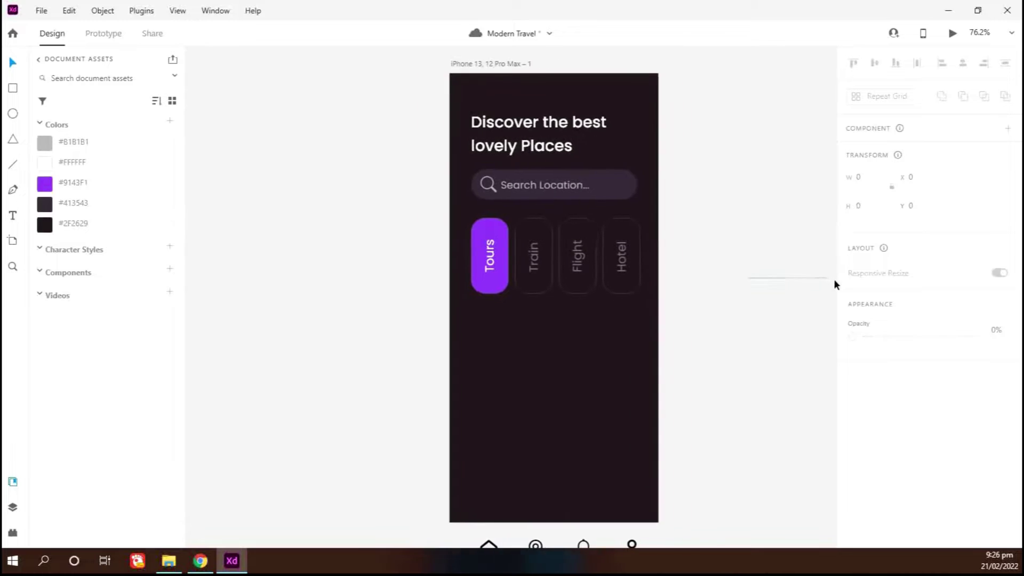
scroll(834, 281, "right", 4)
scroll(630, 285, "down", 1)
left_click(15, 215)
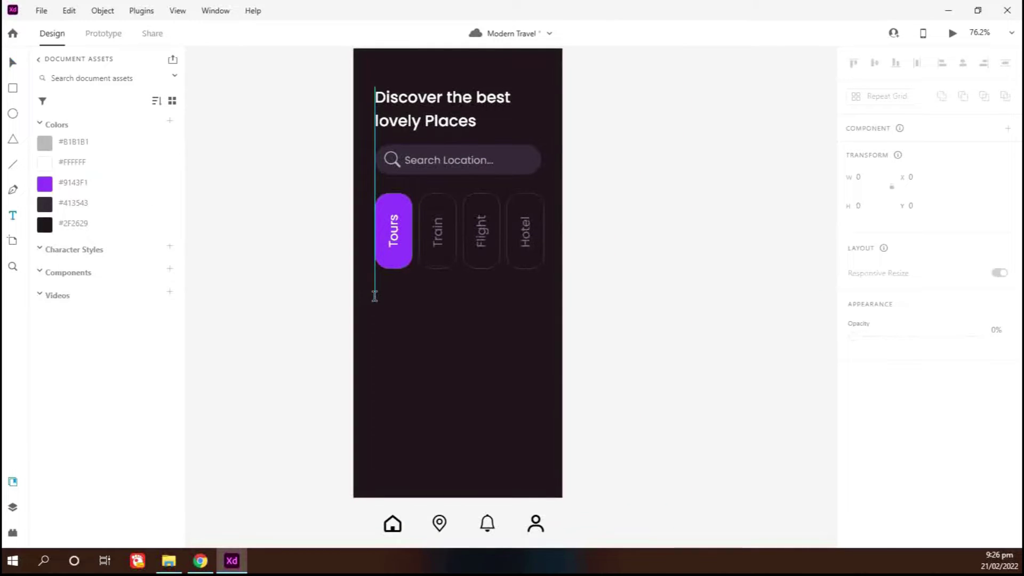
left_click(375, 295)
type("Popular D")
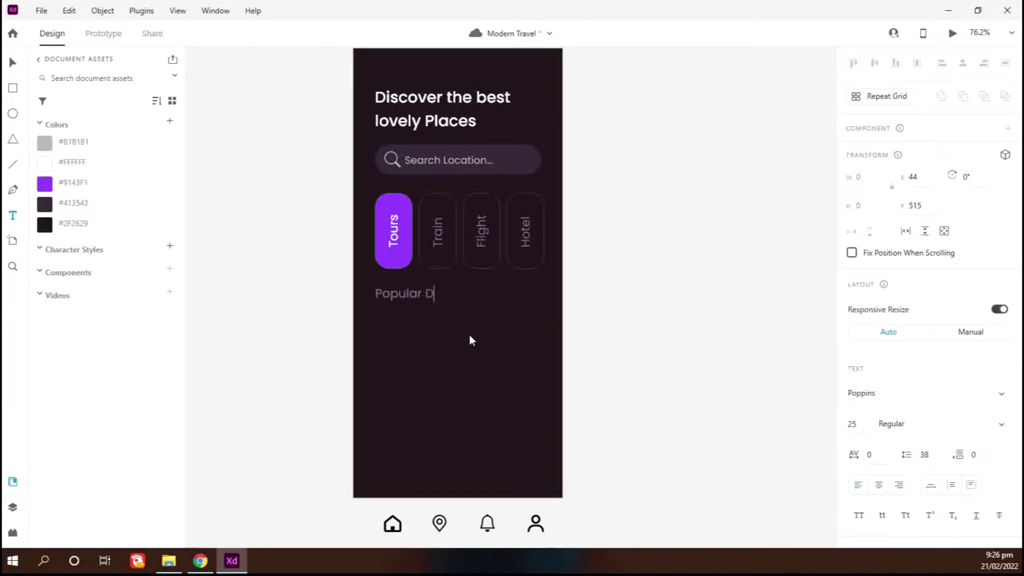
type("estinations")
key("ctrl+a")
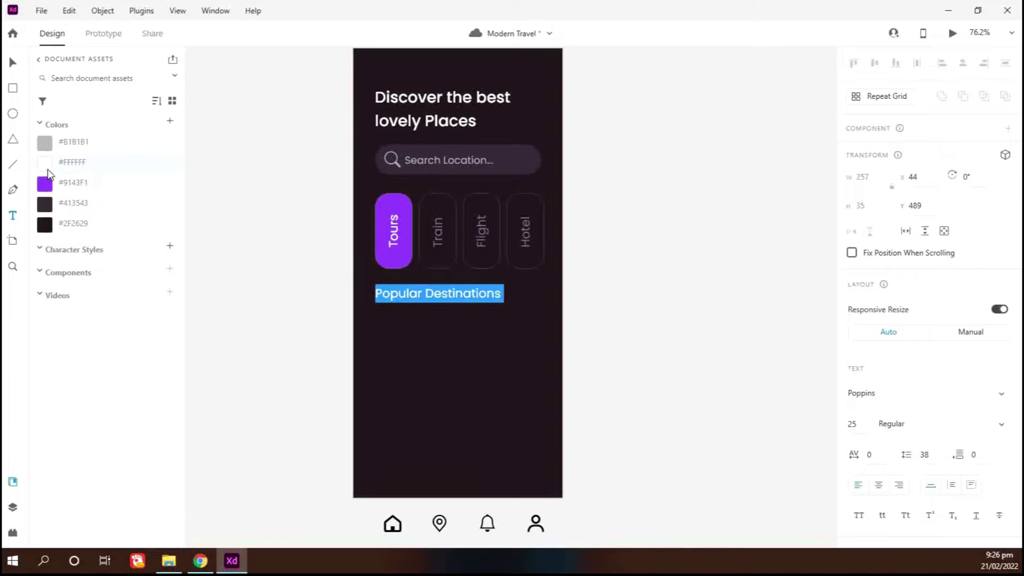
left_click(48, 169)
- Set the Popular Destinations heading to Medium weight and fine-tune its vertical position
left_click(926, 426)
key("Down")
left_click(12, 65)
key("Down")
key("Down")
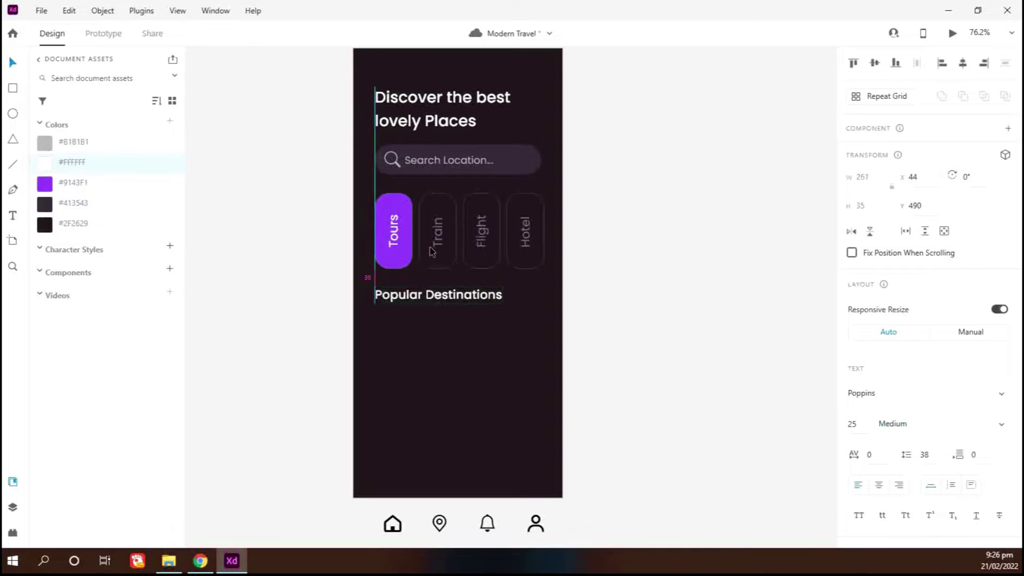
key("Up")
key("Up")
- Draw a white card about 159 by 234 below the Popular Destinations heading and round its corners to about 29
left_click(15, 92)
left_click_drag(376, 319, 452, 432)
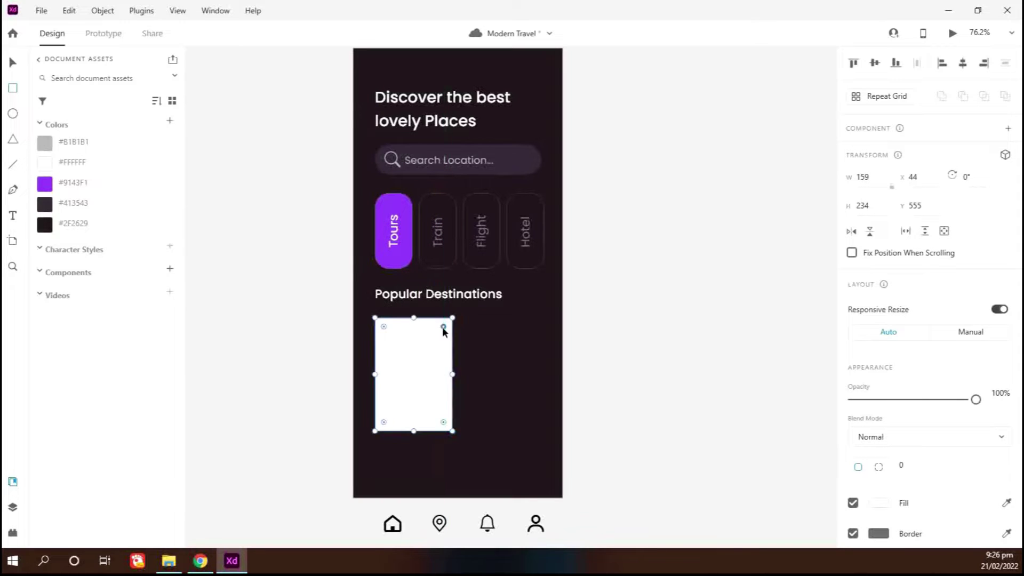
left_click_drag(438, 329, 437, 329)
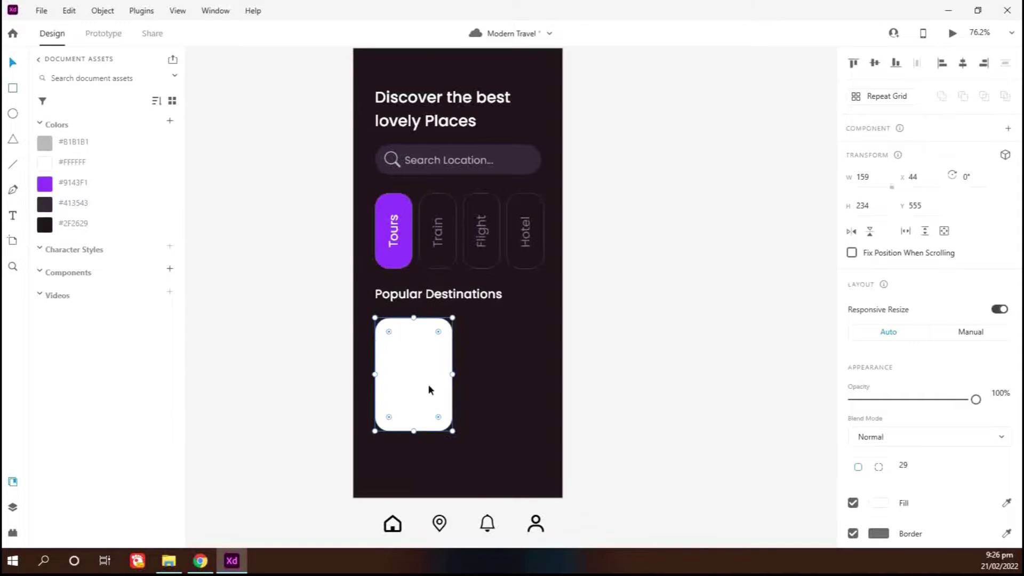
- Narrow the white card to about 136 wide and discard the wider trial copy beside it
left_click_drag(430, 390, 442, 373)
left_click(447, 373)
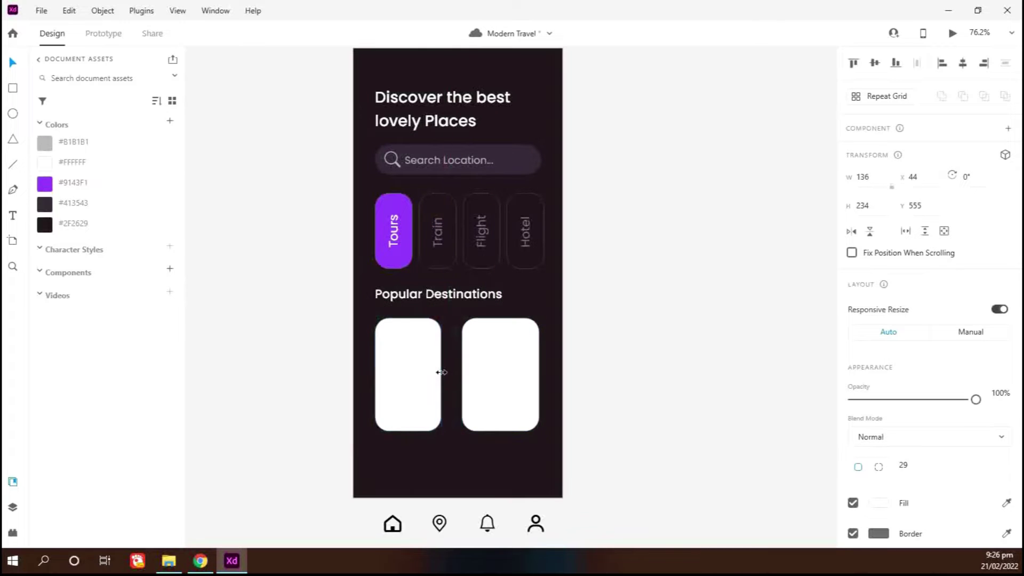
left_click(486, 378)
key("Delete")
- Duplicate the white card and move the copy 150 to the right
left_click(404, 347)
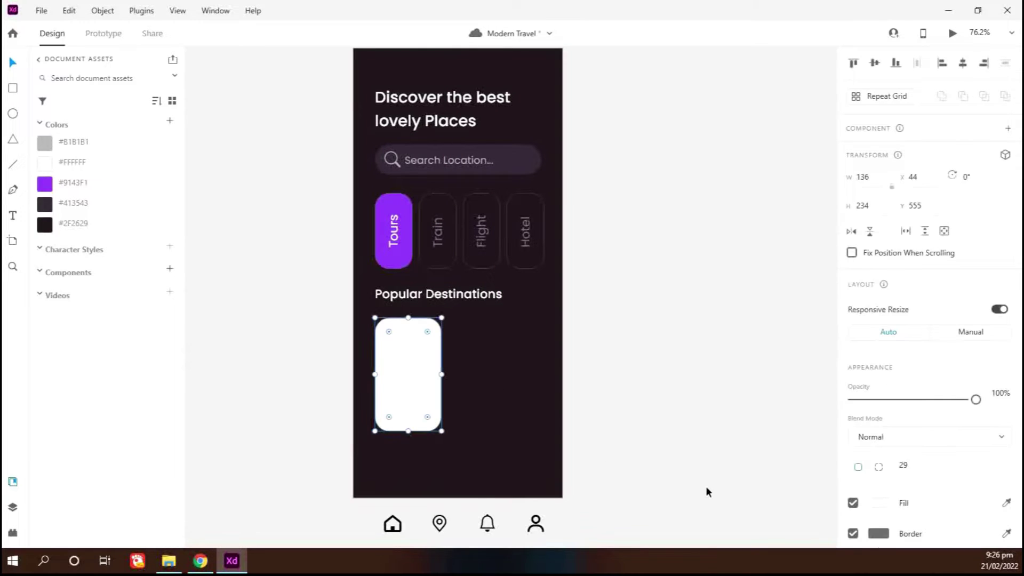
key("ctrl+d")
key("shift+Right")
key("shift+Right")
key("shift+Right")
key("shift+Right")
key("shift+Right")
key("shift+Right")
key("shift+Right")
key("shift+Right")
key("shift+Right")
key("shift+Right")
key("shift+Right")
key("shift+Right")
key("shift+Right")
key("shift+Right")
key("shift+Right")
- Add a third white card 150 right of the second by duplicating it, and remove the border from all three cards
key("ctrl+d")
key("shift+Right")
key("shift+Right")
key("shift+Right")
key("shift+Right")
key("shift+Right")
key("shift+Right")
key("shift+Right")
key("shift+Right")
key("shift+Right")
key("shift+Right")
key("shift+Right")
key("shift+Right")
key("shift+Right")
key("shift+Right")
key("shift+Right")
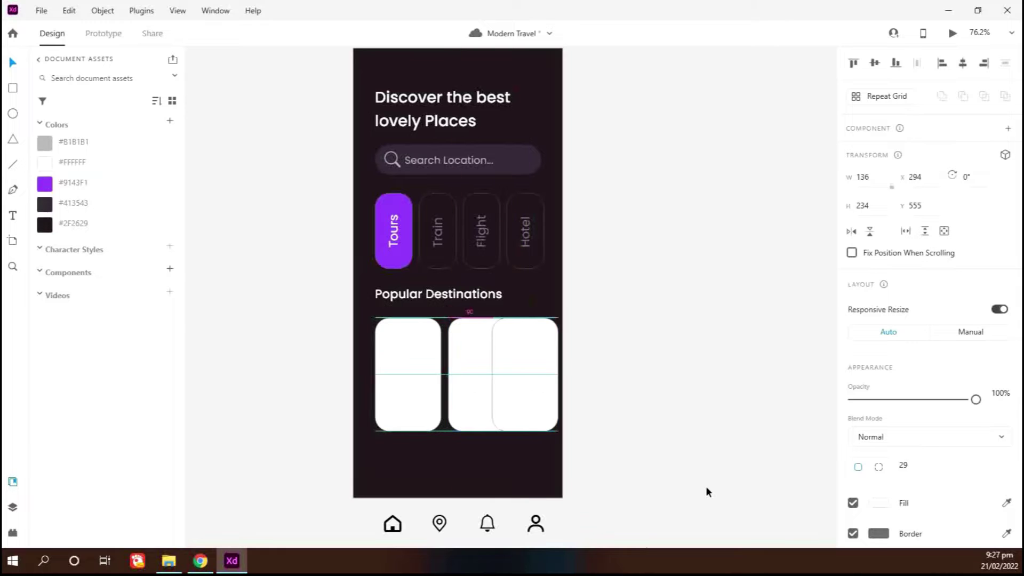
left_click_drag(627, 391, 421, 364)
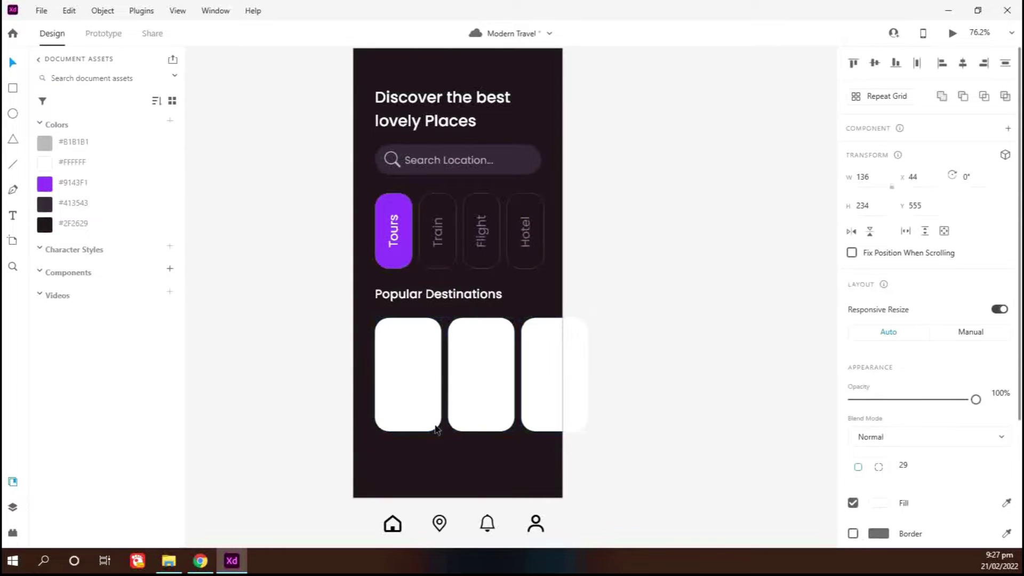
left_click(316, 336)
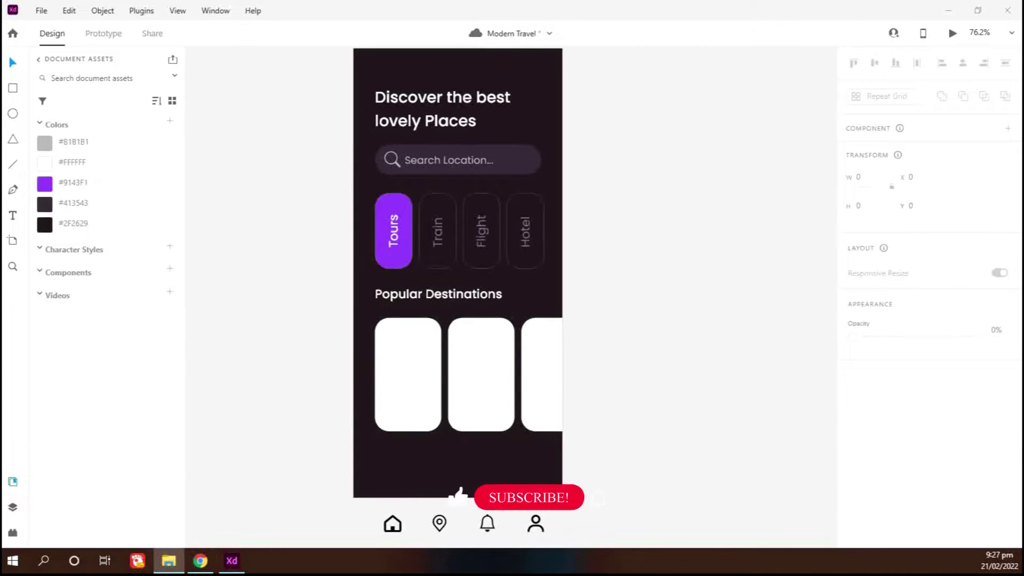
- Fill the three white cards with photos of a city at night, a colourful domed cathedral and a mosque under a pink sky
left_click_drag(391, 388, 408, 374)
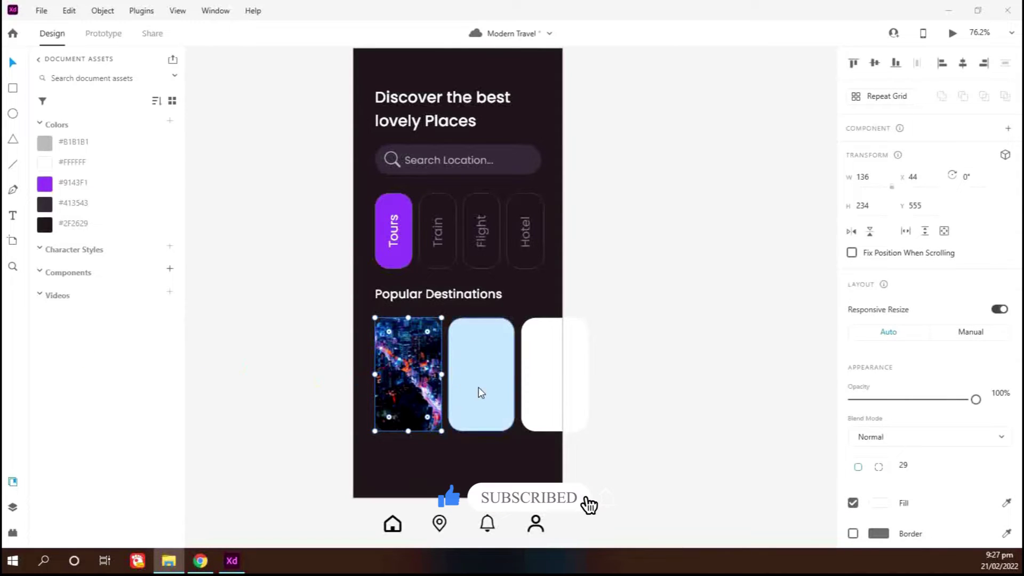
left_click_drag(482, 378, 481, 378)
left_click_drag(17, 353, 554, 386)
left_click(11, 67)
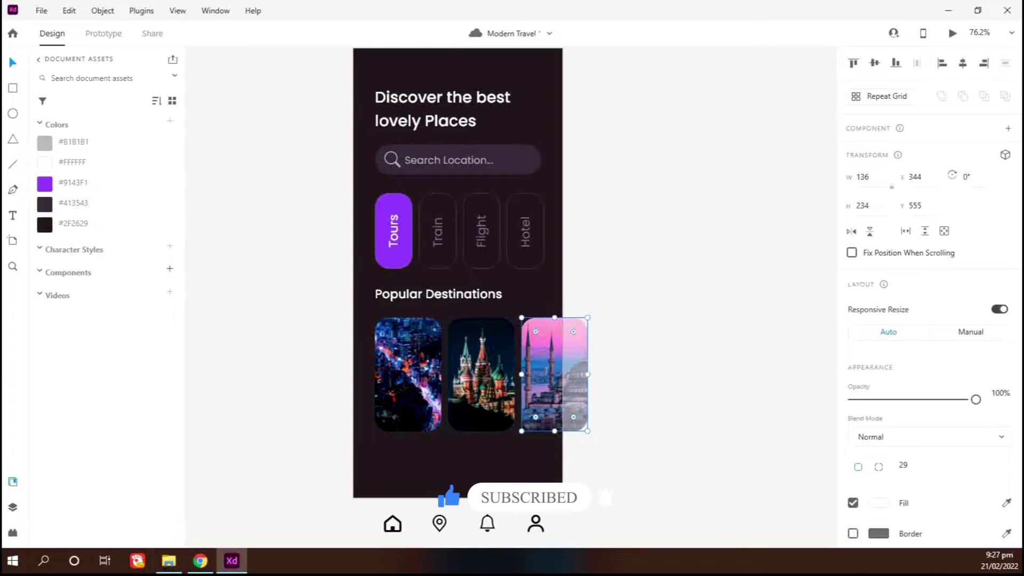
- Copy the Tours label onto the first destination card and place it in front of the photo near the card's middle
left_click_drag(396, 230, 395, 420)
right_click(393, 435)
left_click(428, 342)
key("shift+Up")
key("shift+Up")
key("shift+Up")
key("shift+Up")
key("shift+Up")
key("shift+Up")
key("shift+Up")
key("shift+Up")
key("shift+Up")
scroll(442, 434, "up", 5)
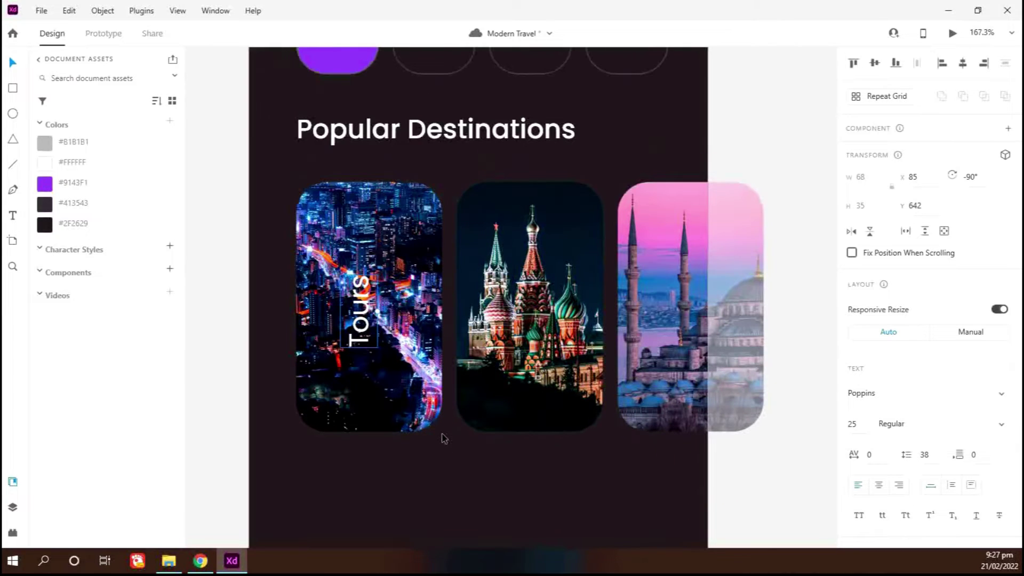
- Change the copied label on the night city card to Tokyo and centre it on the card
key("Return")
type("Tokyo")
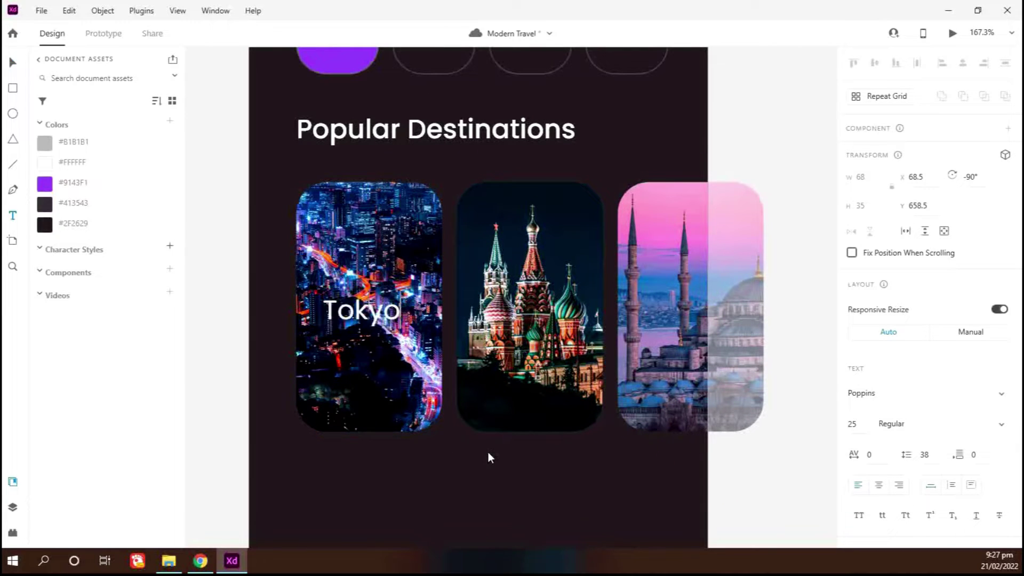
left_click(18, 64)
left_click(341, 230, "shift")
left_click(875, 63)
left_click(963, 63)
left_click(399, 503)
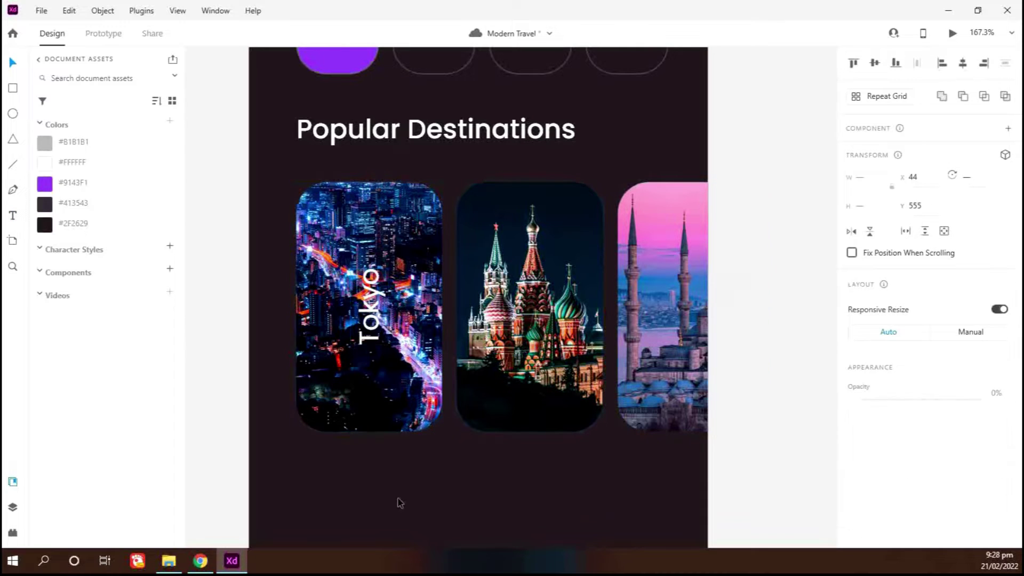
- Enlarge the Tokyo label to size 35 and recentre it on its card
left_click_drag(388, 307, 533, 315)
left_click(415, 278, "shift")
left_click(965, 64)
left_click(496, 472)
- Copy the Tokyo label onto the cathedral card, change its text to Moscow and centre it vertically on the card
left_click(372, 315)
key("Return")
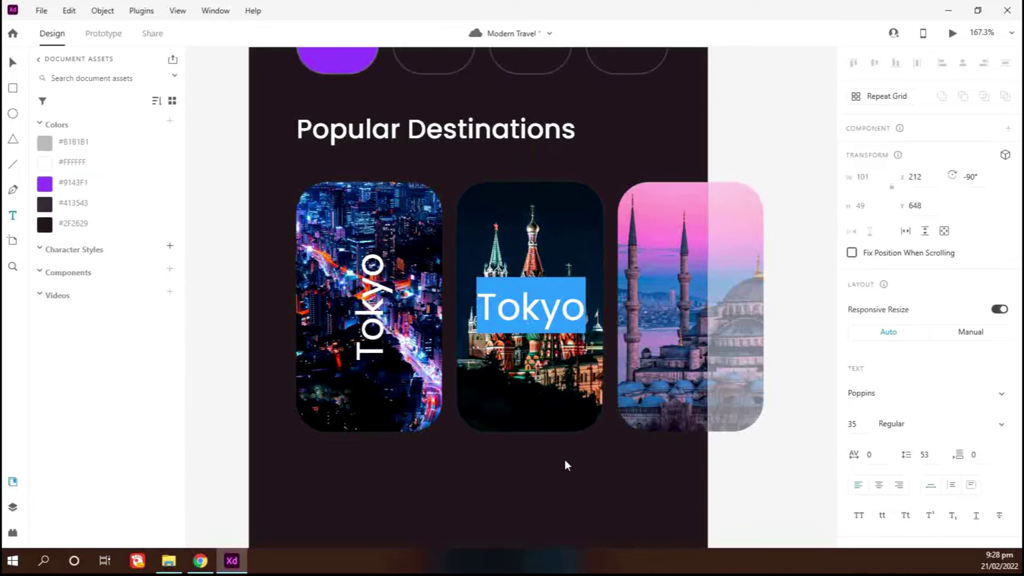
type("Moscow")
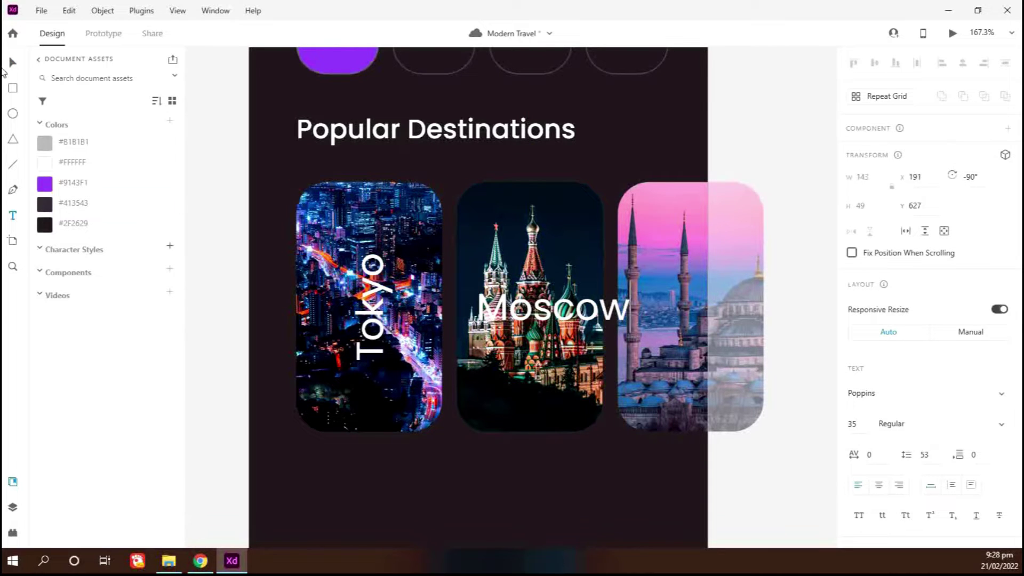
left_click(11, 63)
left_click(559, 416, "shift")
left_click(873, 64)
left_click(584, 490)
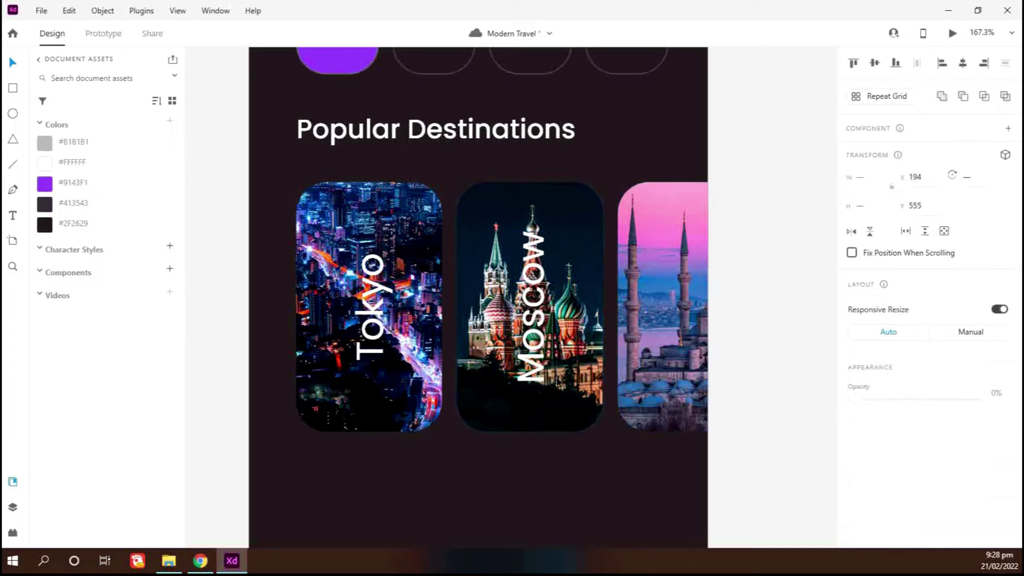
- Copy the Moscow label onto the mosque card and change its text to Istanbul
left_click_drag(536, 368, 547, 368)
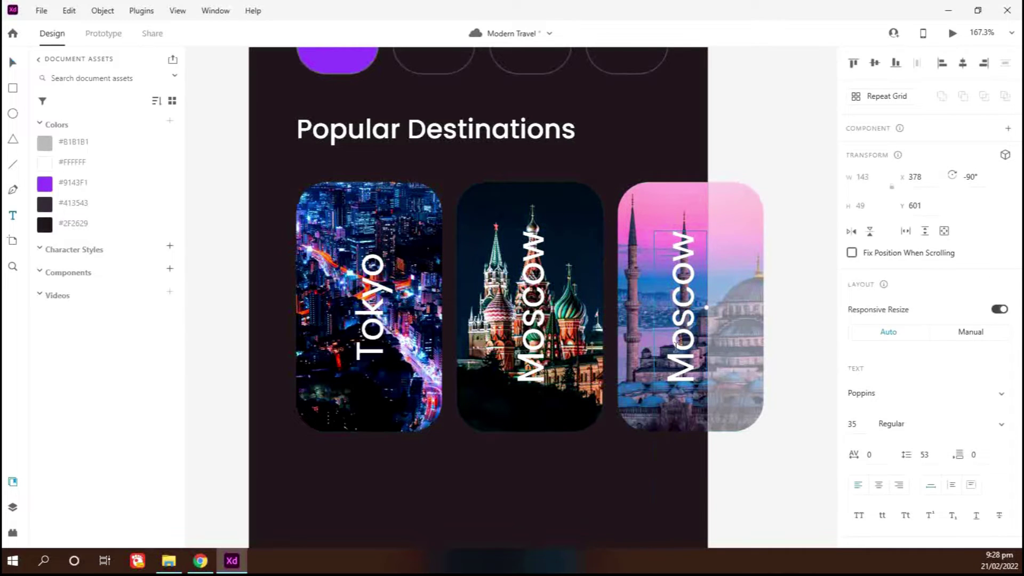
key("Return")
type("Istanbul")
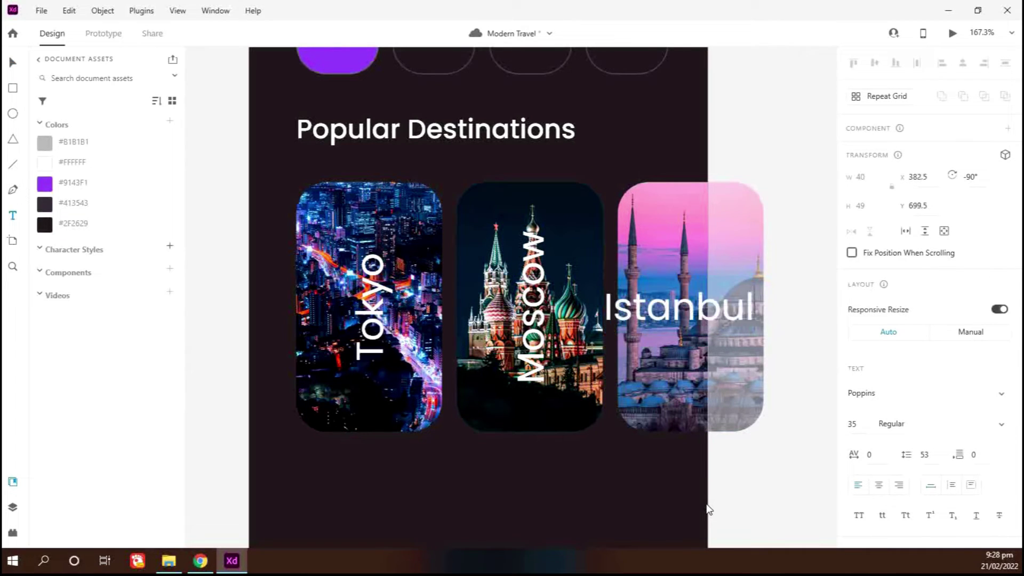
key("Escape")
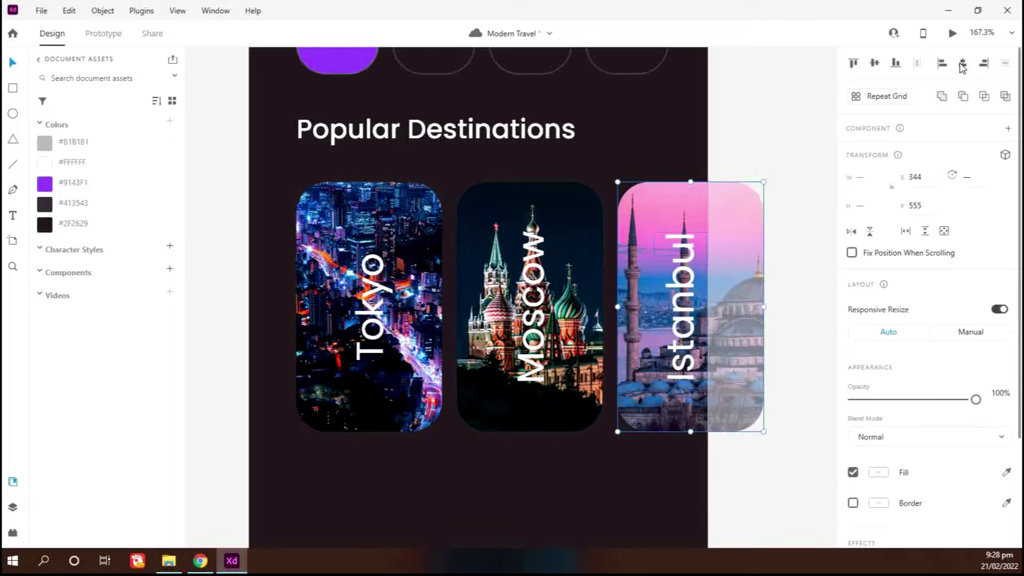
- Move the home, location, bell and profile icons to the bottom of the home screen in white, then colour the home icon purple
left_click(593, 483)
scroll(593, 483, "down", 4)
scroll(678, 453, "down", 1)
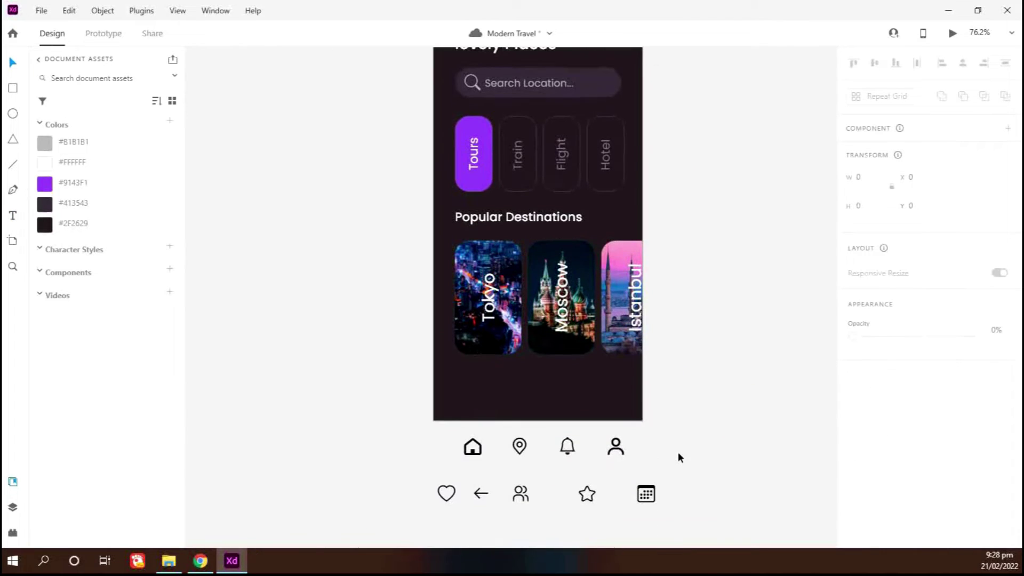
left_click_drag(706, 435, 468, 401)
left_click(412, 460)
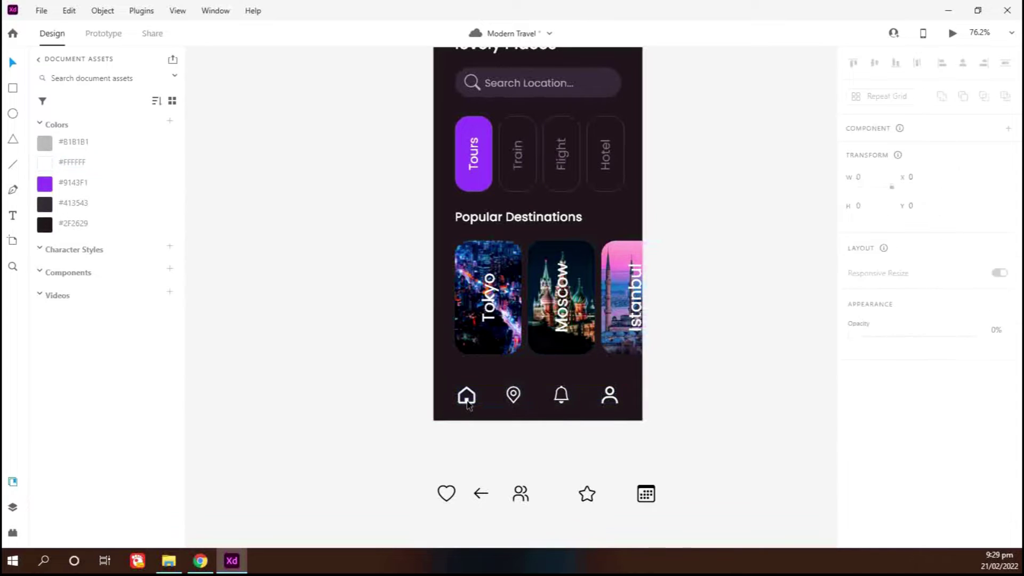
left_click(466, 400)
left_click(488, 454)
- Give the location, bell and profile icons in the bottom navigation row a grey fill
left_click_drag(654, 435, 504, 376)
left_click(881, 469)
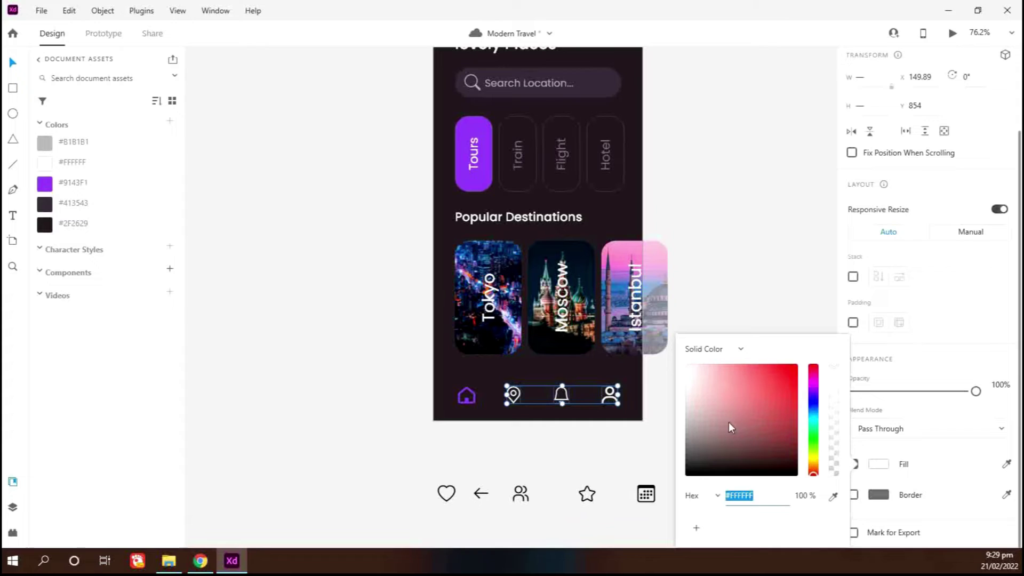
left_click(665, 403)
scroll(760, 369, "down", 2)
scroll(761, 369, "down", 1)
- Save the Hotel label's colour #89738D to the document colours and apply it to the location, bell and profile icons
left_click(639, 206)
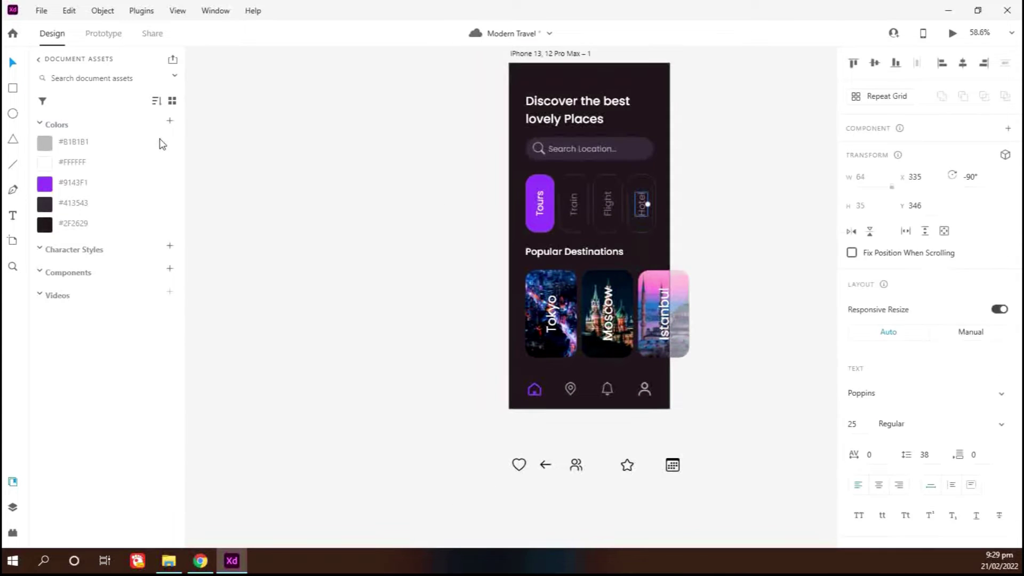
left_click(169, 121)
left_click_drag(681, 419, 551, 372)
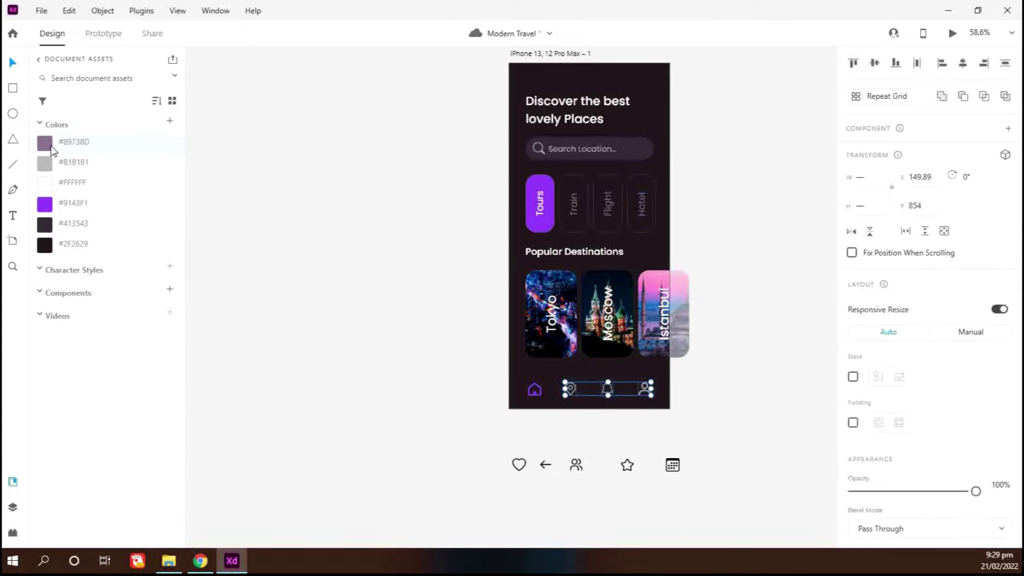
left_click(48, 145)
left_click(755, 385)
- Add a second iPhone 13, 12 Pro Max artboard of 428 × 926 beside the home screen
scroll(825, 343, "right", 5)
scroll(454, 51, "up", 1)
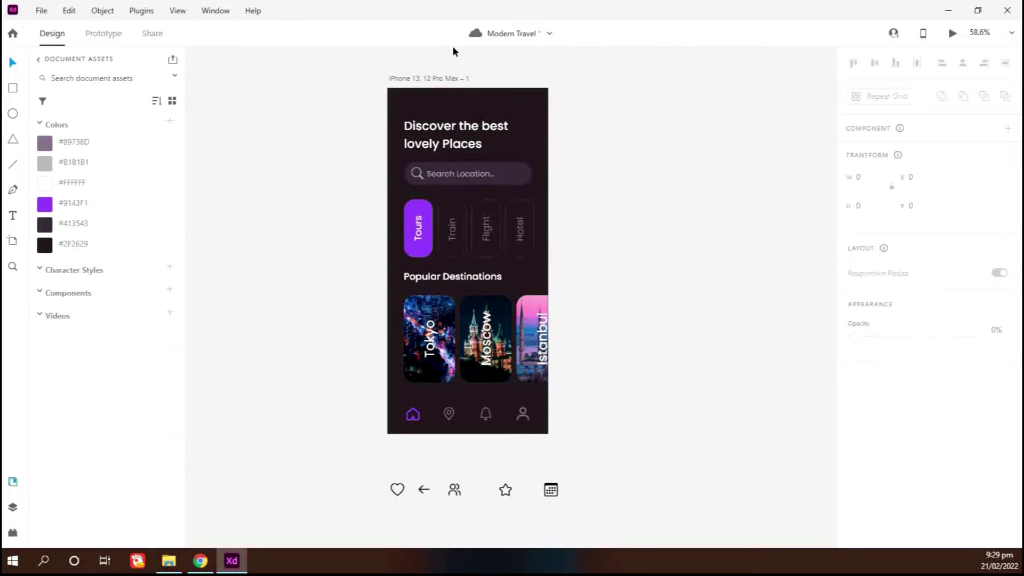
key("a")
left_click(905, 98)
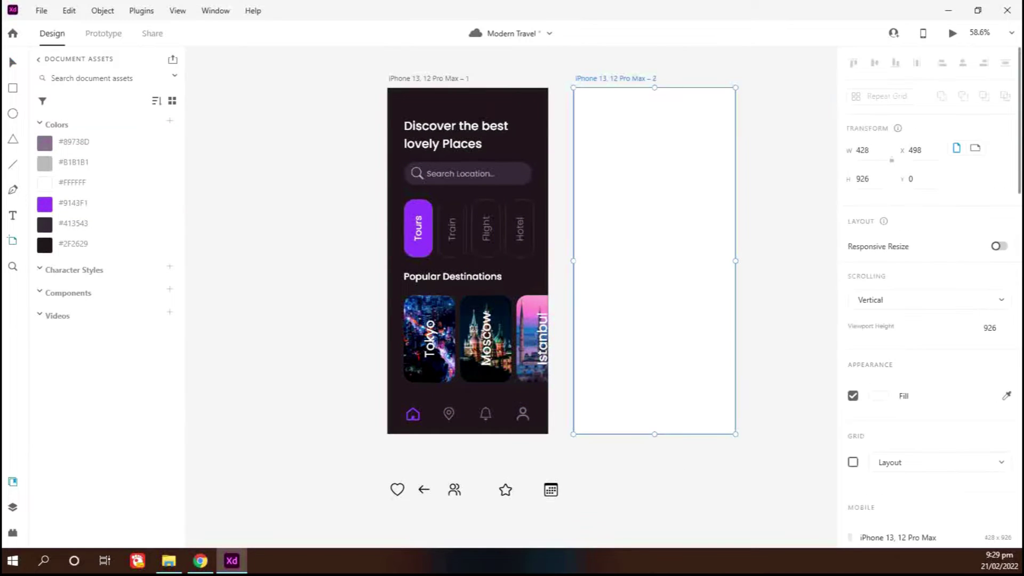
left_click(13, 63)
left_click(821, 213)
- Draw a 428 × 413 rectangle across the top of the second artboard and fill it with the cathedral photo
scroll(827, 211, "right", 3)
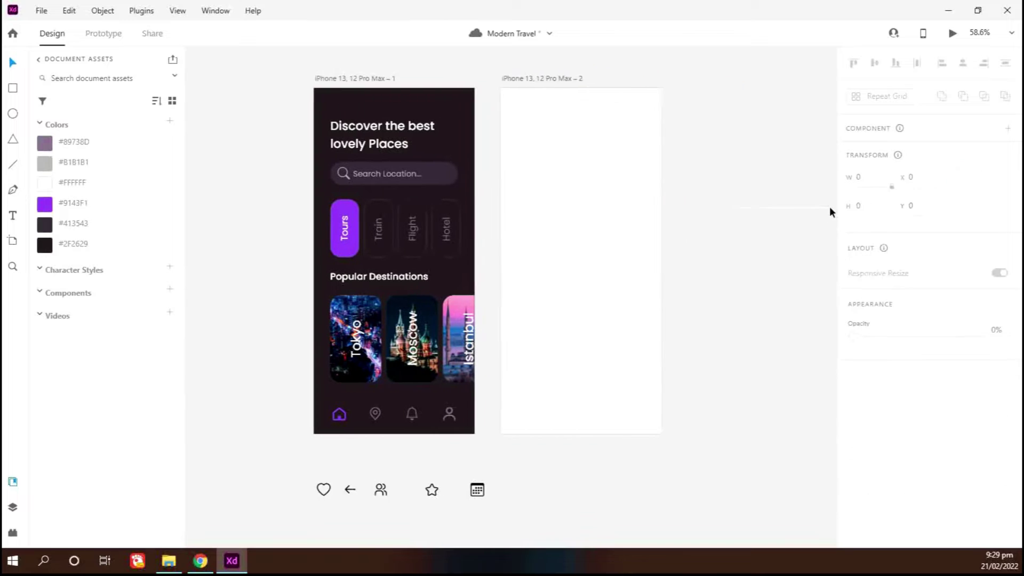
left_click_drag(451, 92, 610, 242)
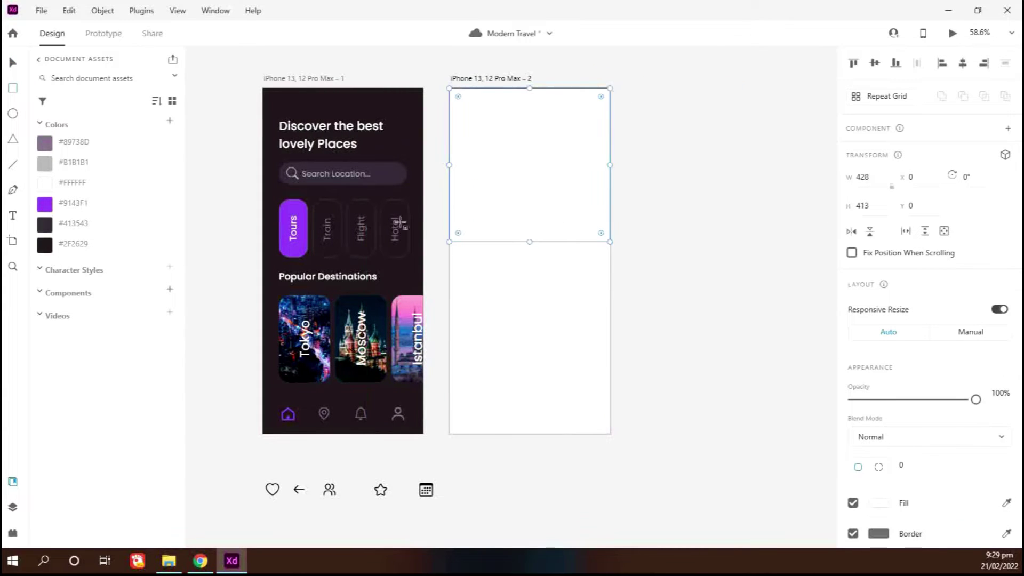
key("alt+Tab")
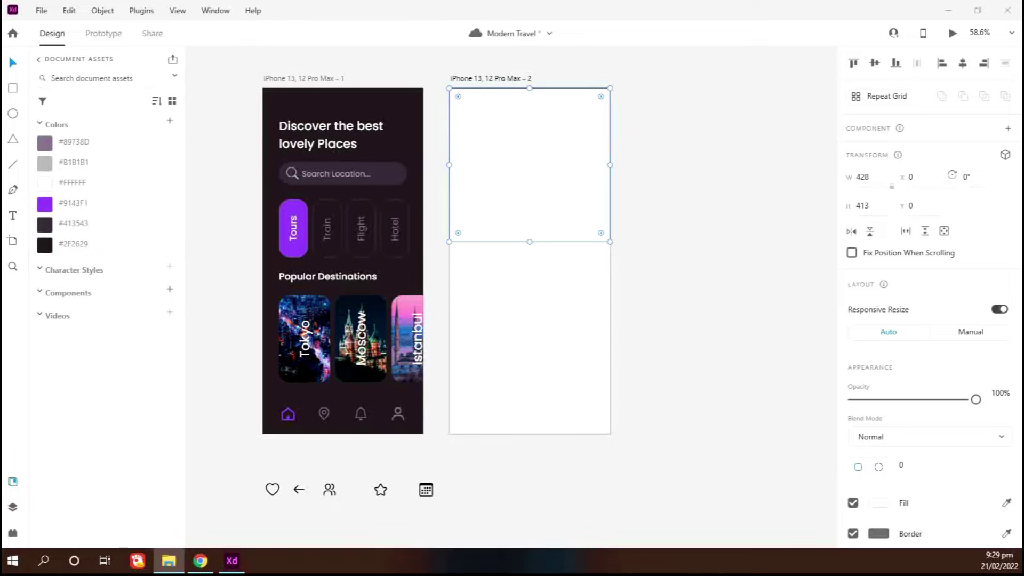
left_click_drag(521, 156, 528, 194)
key("alt+Tab")
double_click(512, 217)
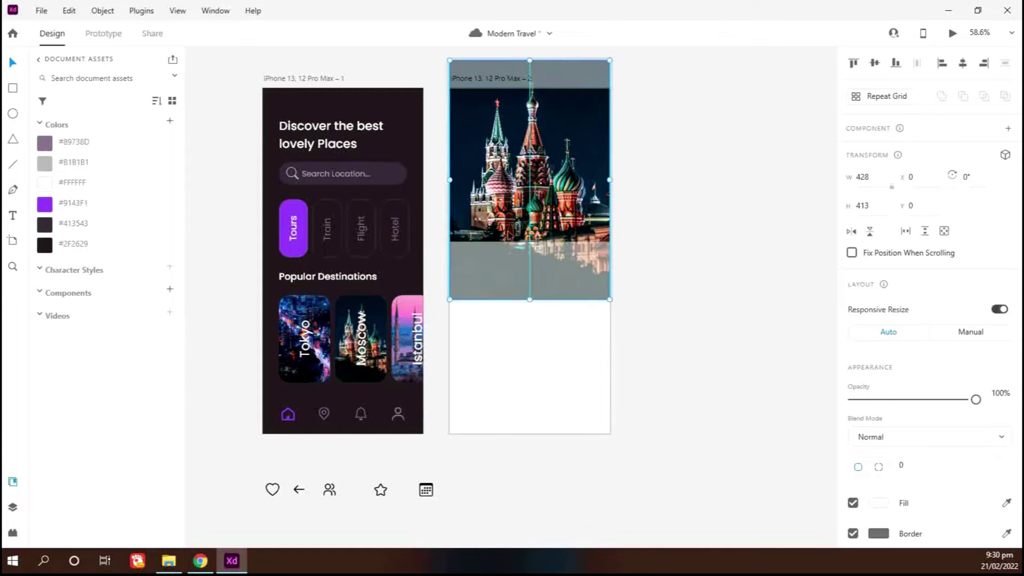
left_click(635, 285)
- Fill the second artboard's background with the saved dark colour #2F2629
scroll(635, 285, "right", 1)
left_click(425, 79)
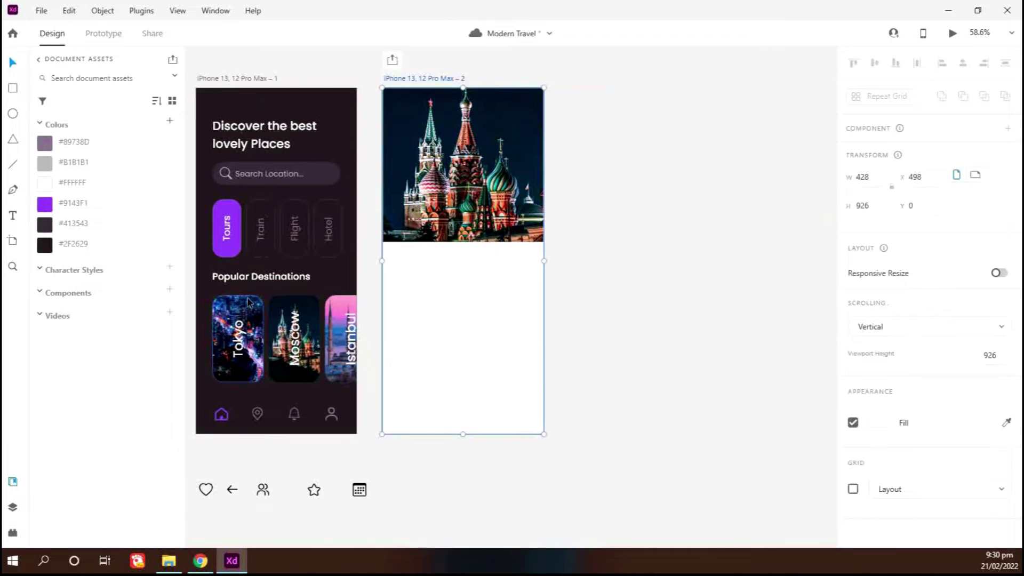
left_click(42, 247)
left_click(583, 345)
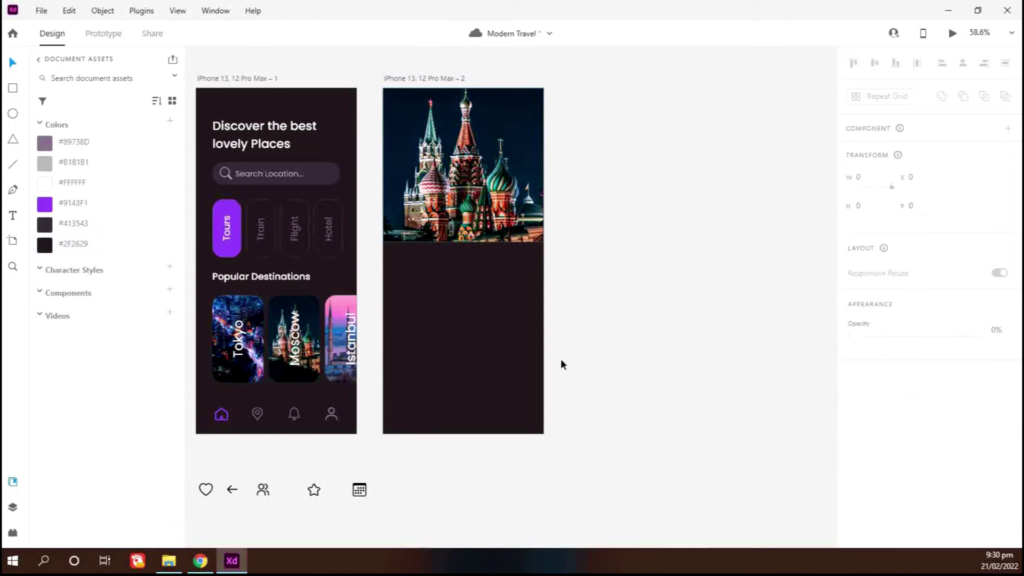
- Add a white "Trip Details" heading in Poppins Medium, size 25, just below the cathedral photo
left_click(402, 261)
type("Trip Det")
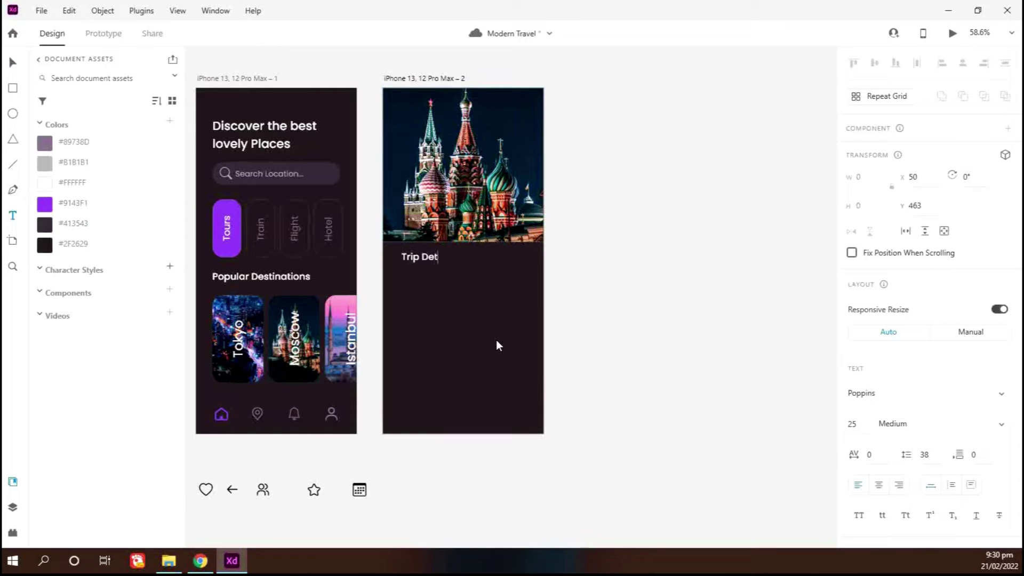
type("ails")
key("ctrl+a")
key("Escape")
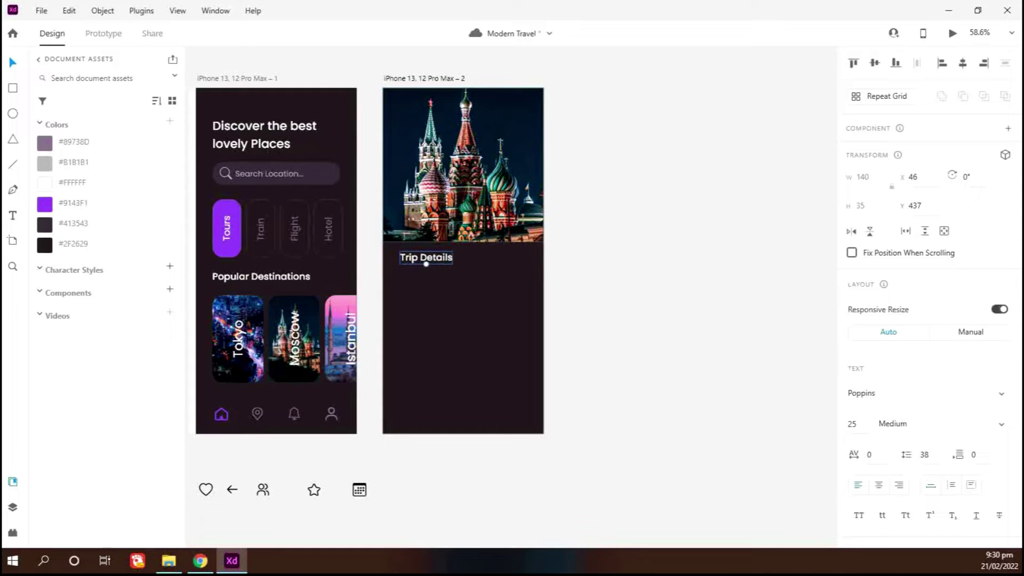
- Create a text box about 335 wide below the Trip Details heading and fill it with Lorem Ipsum text ending at "1500s,"
key("alt+Tab")
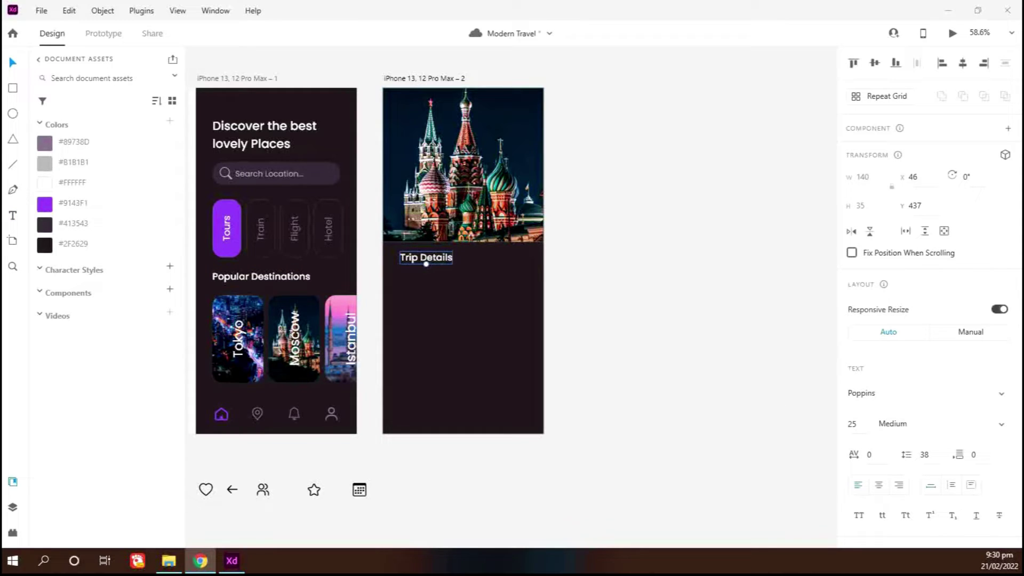
key("alt+Tab")
key("t")
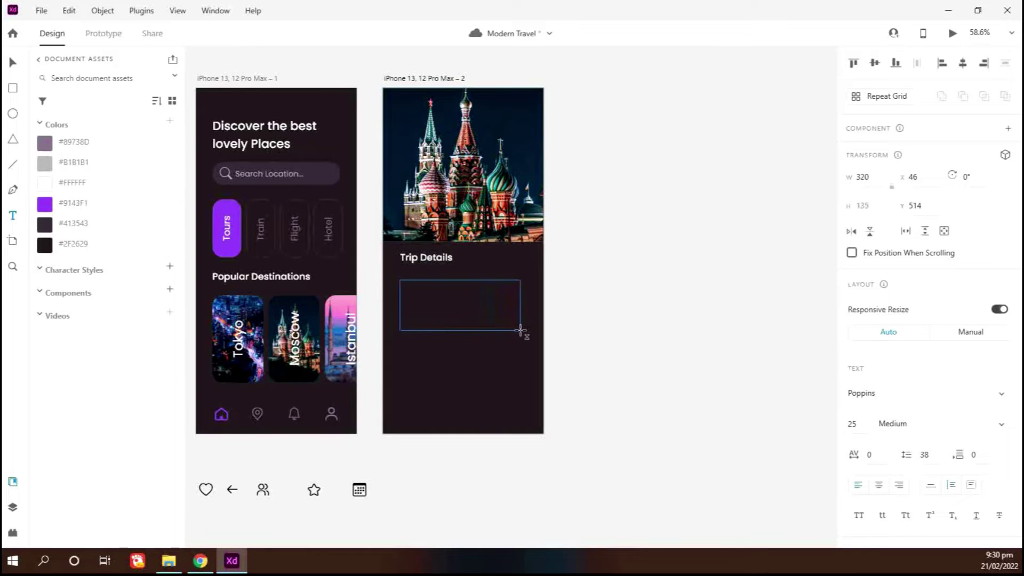
type("Lorem Ipsum is simply dummy text of the printing and typesetting industry. Lorem Ipsum has been the industry's standard dummy text ever since the 1500s,")
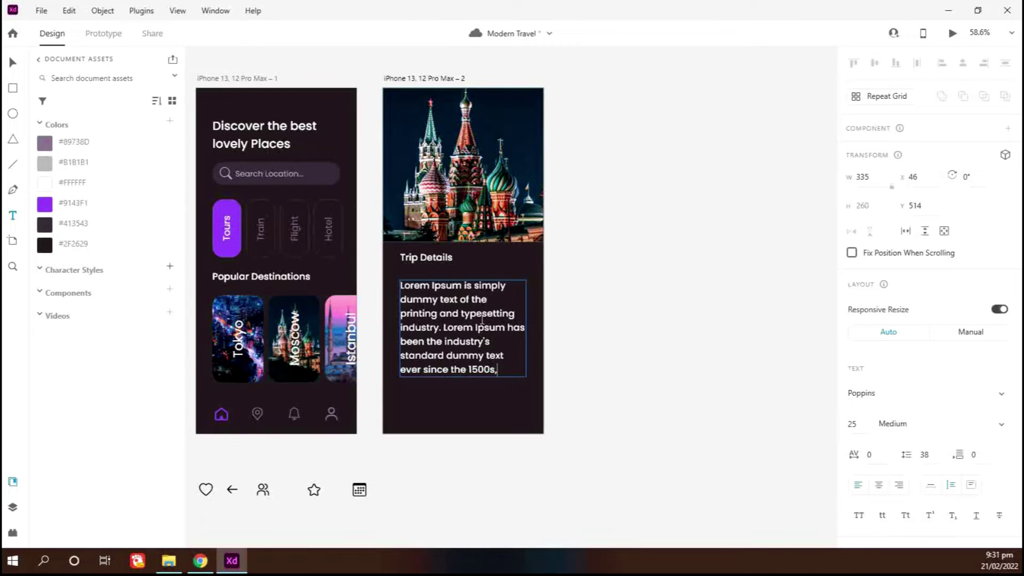
- Set the Lorem Ipsum paragraph to Poppins Regular, size 17
key("ctrl+a")
left_click(857, 427)
key("Down")
key("Down")
key("Down")
key("Down")
left_click(945, 426)
key("Up")
key("Up")
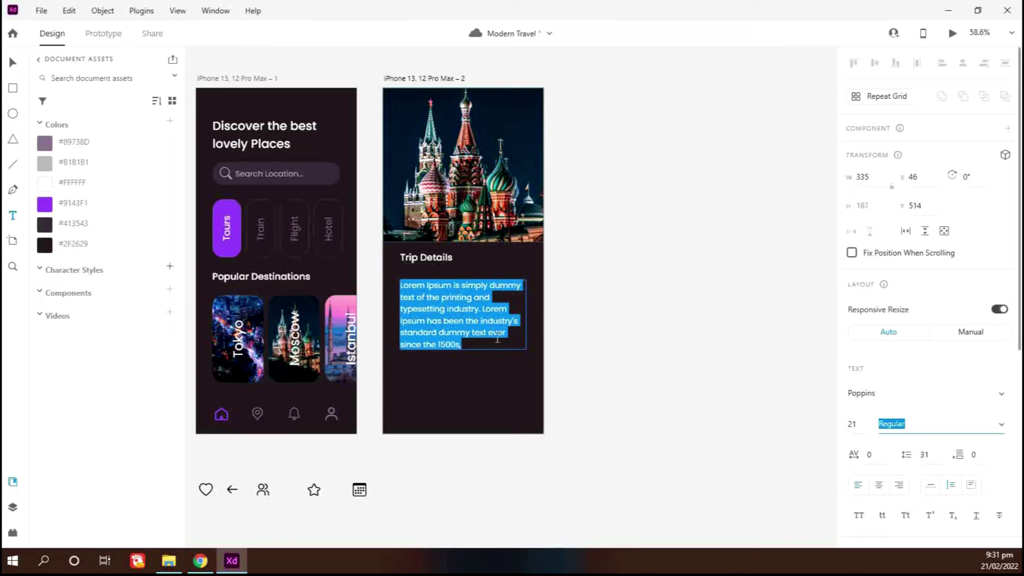
left_click(854, 424)
key("Down")
key("Down")
key("Down")
key("Down")
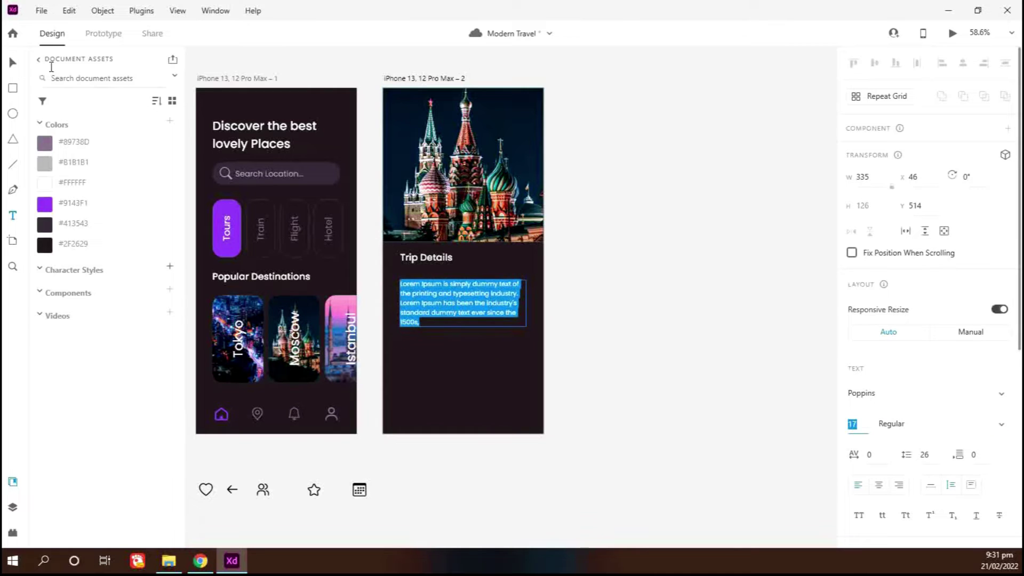
key("Escape")
- Shift the Lorem Ipsum paragraph up slightly and align the Trip Details heading with its left edge at X 47
left_click_drag(439, 317, 438, 307)
scroll(437, 307, "up", 3)
left_click(389, 222)
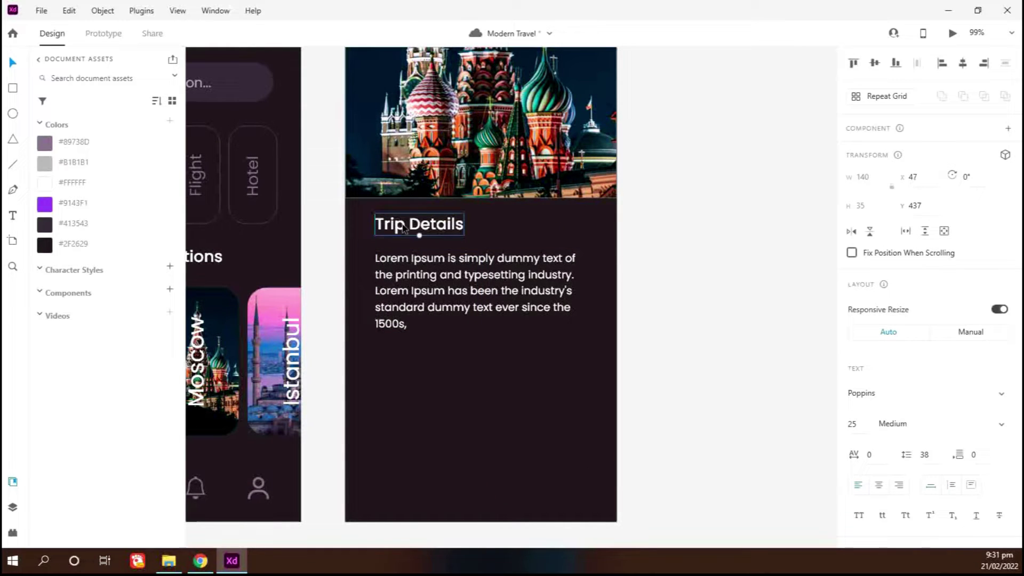
- Colour the Lorem Ipsum paragraph grey #A4A4A4 and move it closer to the Trip Details heading
left_click(516, 296)
scroll(902, 438, "down", 5)
left_click(873, 408)
left_click_drag(696, 352, 666, 358)
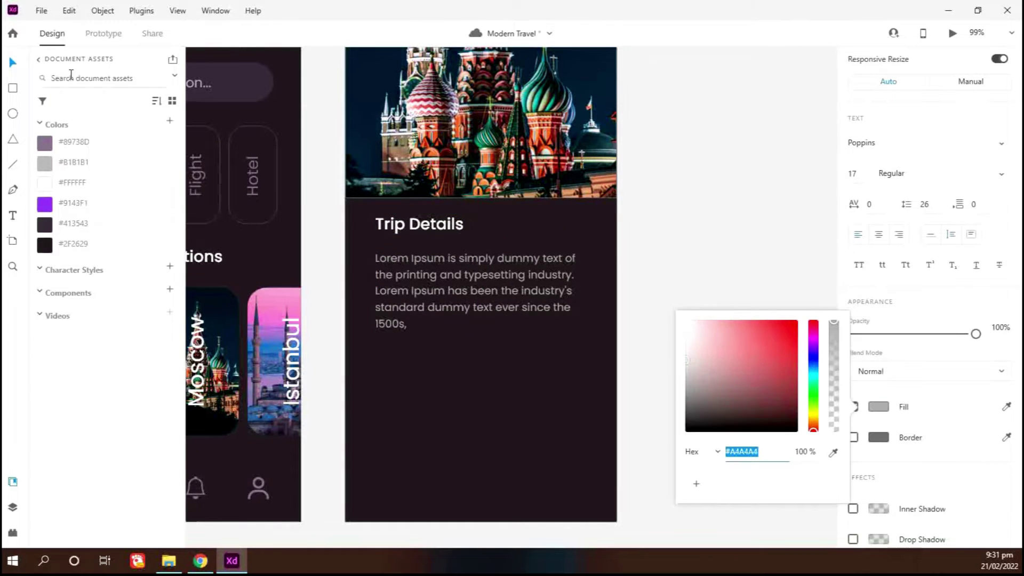
left_click(847, 368)
key("shift+Up")
key("shift+Up")
key("shift+Down")
- Move the Trip Details heading and its paragraph down together to Y 527, leaving space below the photo
key("alt+Tab")
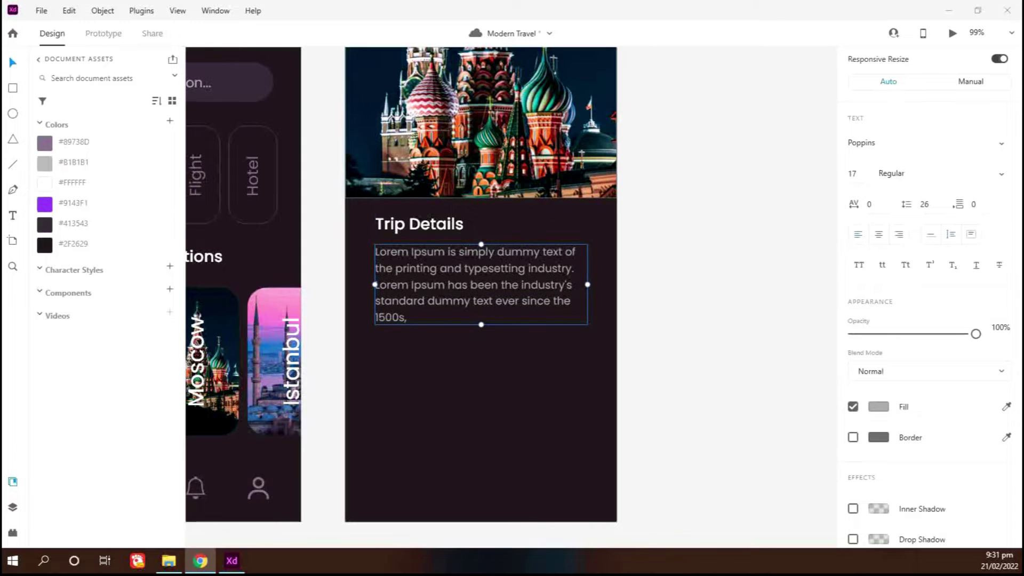
left_click_drag(656, 351, 397, 219)
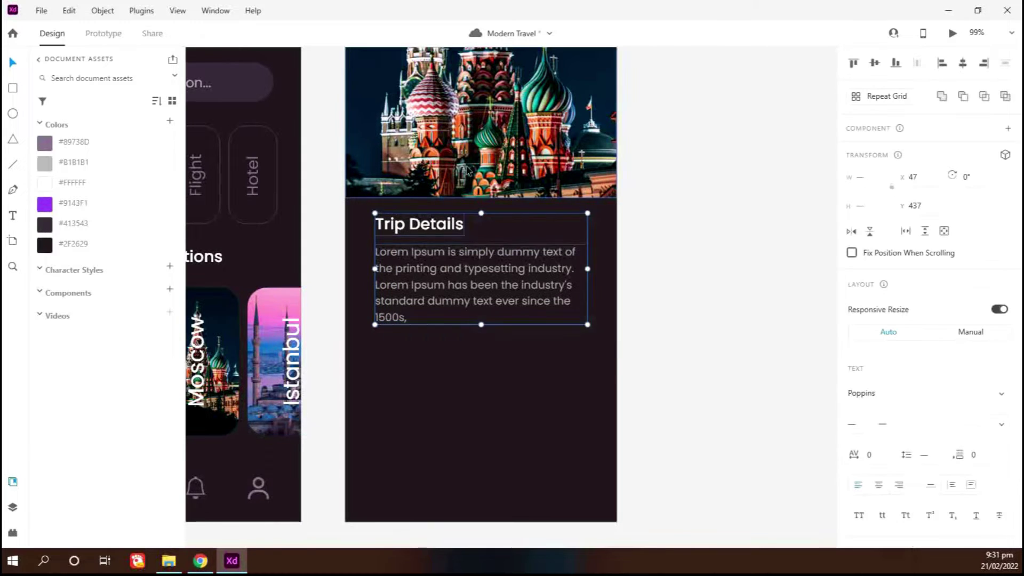
left_click(438, 174)
left_click_drag(502, 280, 502, 338)
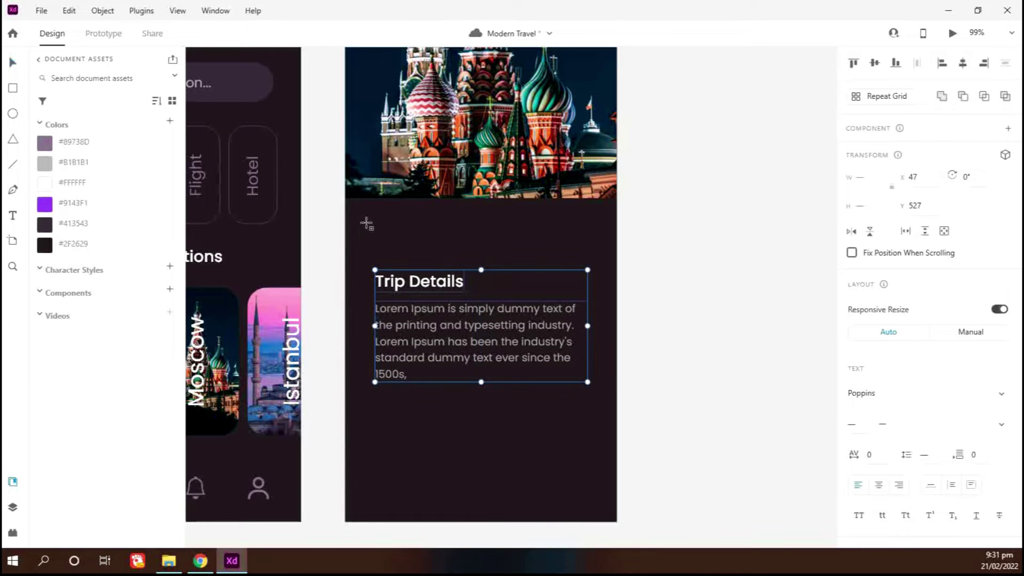
- Draw a 341 × 77 bar between the photo and Trip Details with corner radius 39, fill #413543 and no border
left_click_drag(374, 205, 592, 253)
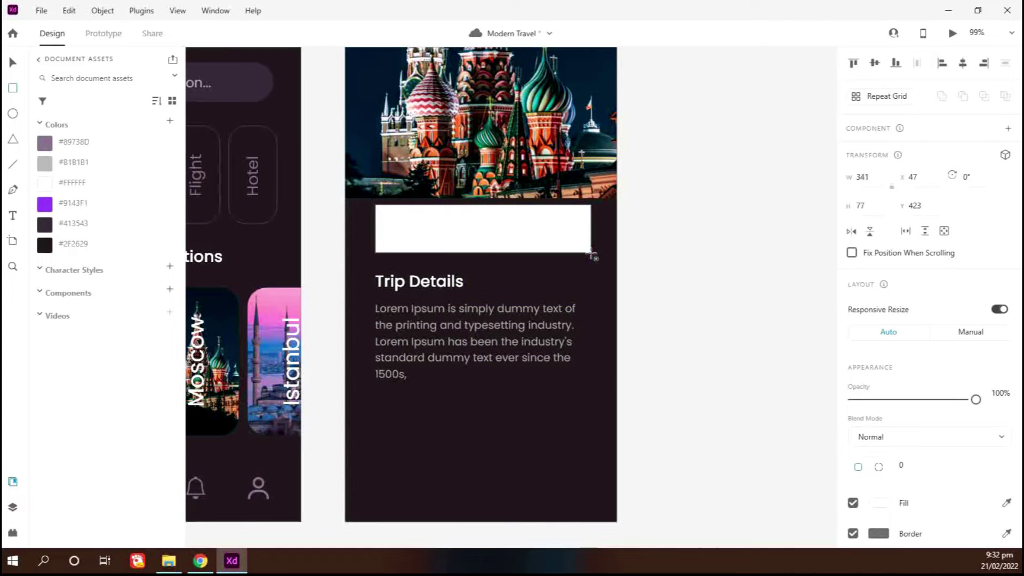
left_click_drag(583, 213, 565, 211)
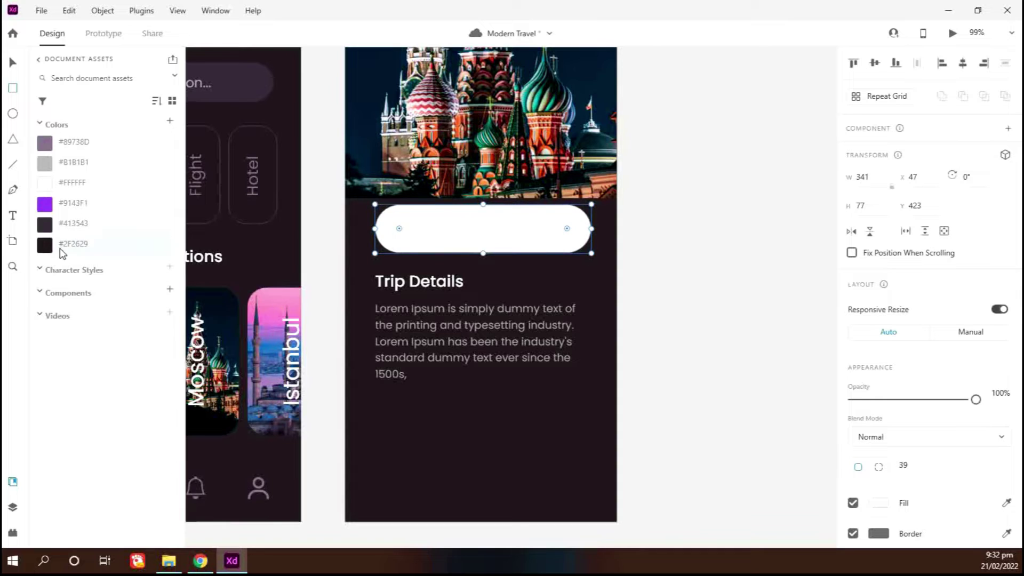
left_click(143, 227)
left_click(853, 533)
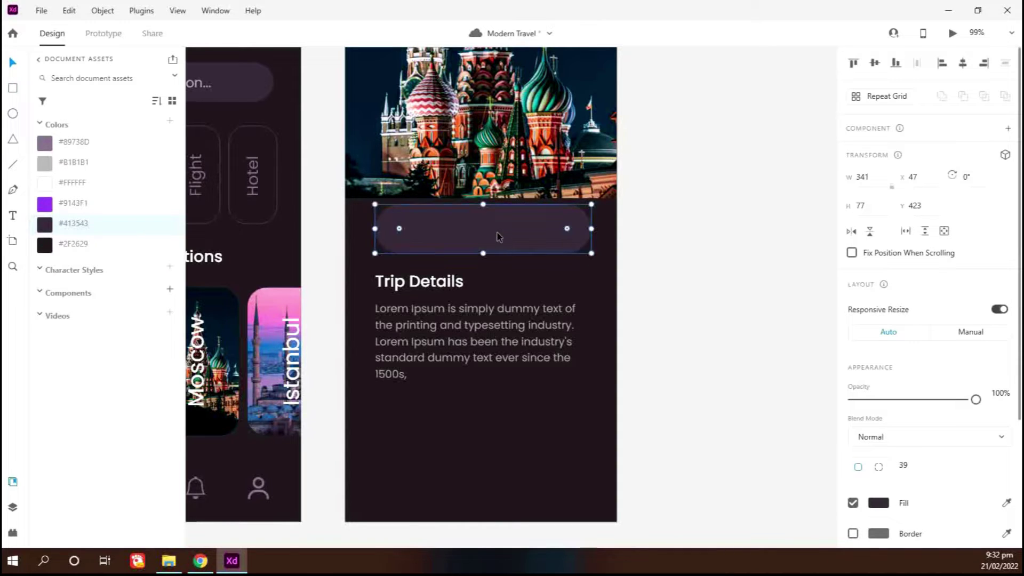
left_click_drag(497, 233, 496, 233)
left_click_drag(822, 274, 837, 274)
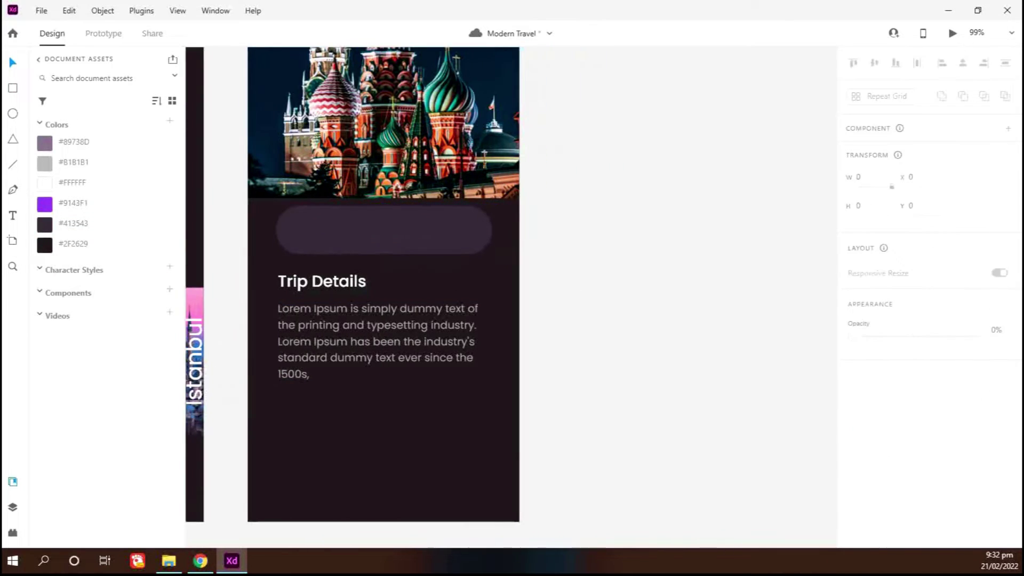
- Move the people, star and calendar icons from below the artboards onto the rounded bar and scale them down
scroll(298, 469, "down", 1)
scroll(297, 469, "down", 6)
scroll(288, 483, "left", 3)
left_click_drag(372, 489, 315, 450)
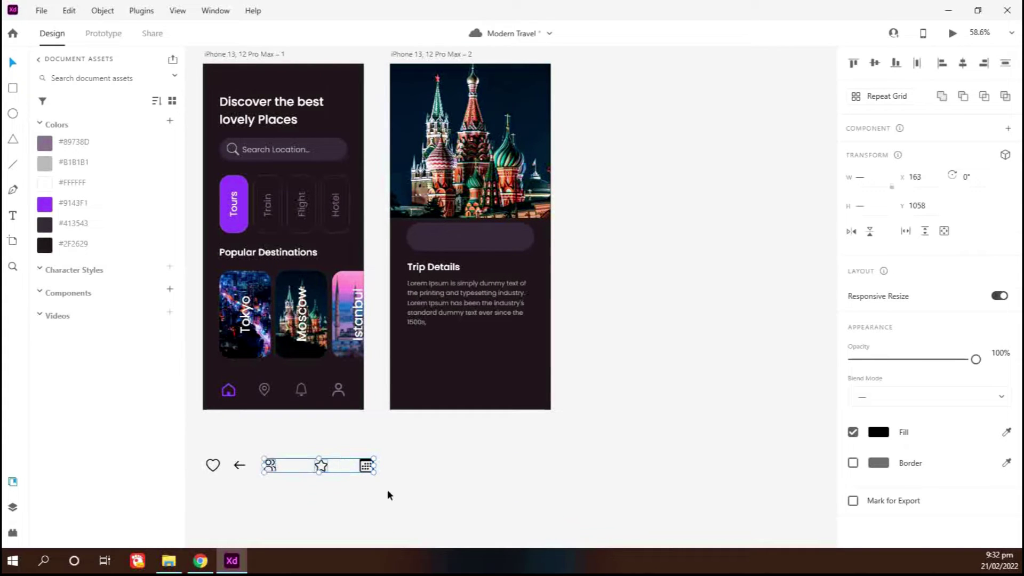
scroll(387, 489, "up", 3)
left_click_drag(363, 455, 619, 157)
scroll(610, 180, "up", 2)
scroll(623, 190, "up", 1)
left_click_drag(639, 192, 622, 177)
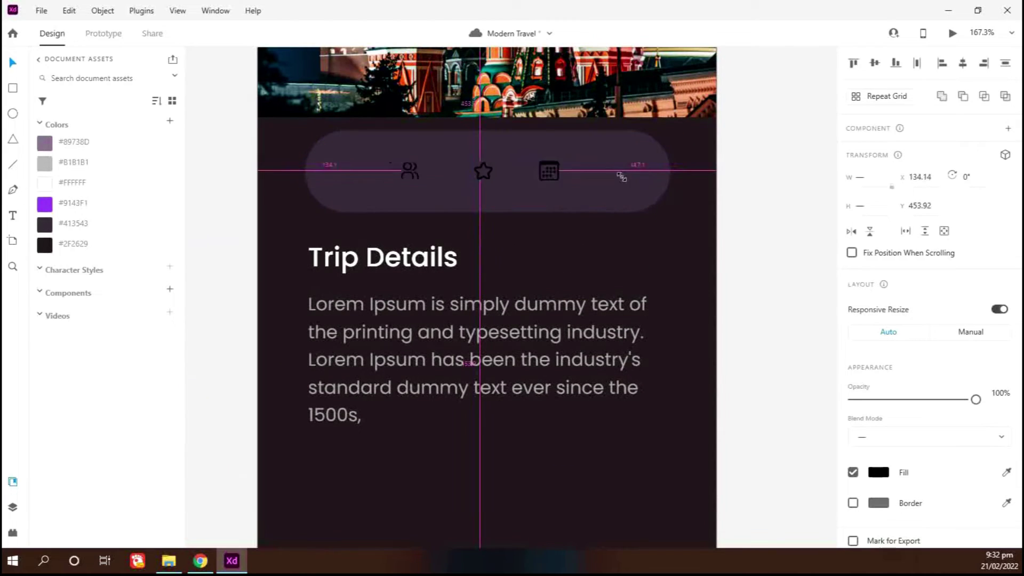
- Move the people, star and calendar icons off the second artboard onto the empty canvas beside it
key("shift+Right")
key("shift+Right")
key("shift+Right")
key("shift+Right")
key("shift+Right")
key("shift+Right")
key("shift+Right")
key("shift+Right")
key("shift+Right")
key("shift+Right")
key("shift+Right")
key("shift+Right")
key("shift+Right")
key("shift+Right")
key("shift+Right")
key("shift+Right")
key("shift+Right")
key("shift+Right")
key("shift+Right")
key("shift+Right")
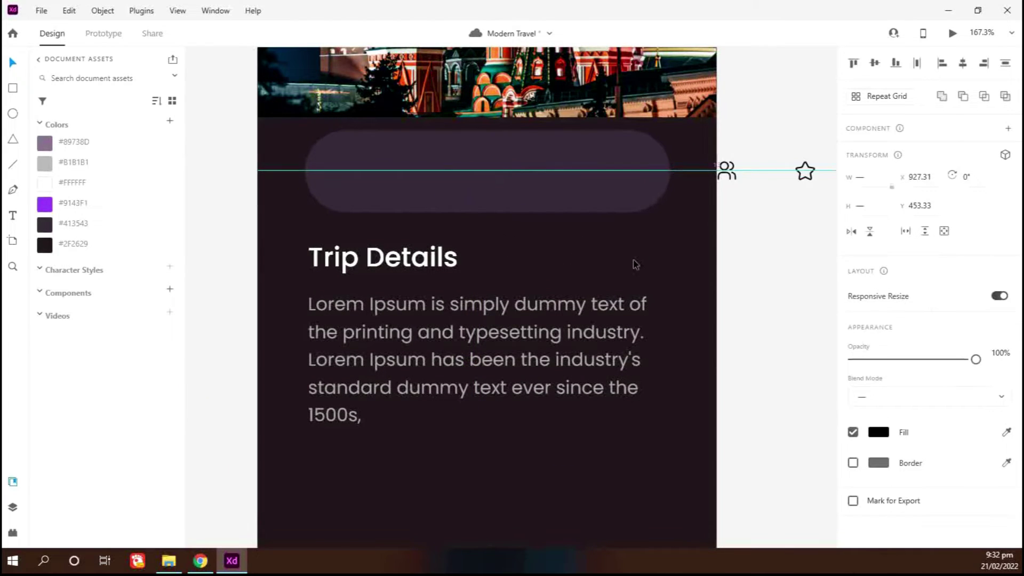
key("shift+Right")
key("Escape")
- Add the text "Small Group" in Poppins Regular, size 17, inside the rounded bar near its left end
left_click(201, 561)
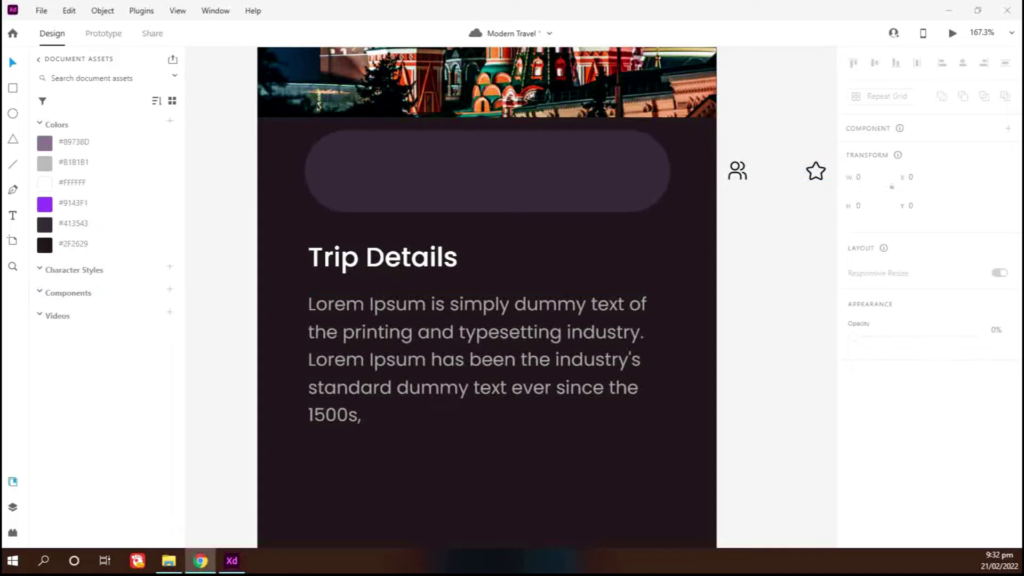
left_click(13, 216)
left_click(343, 170)
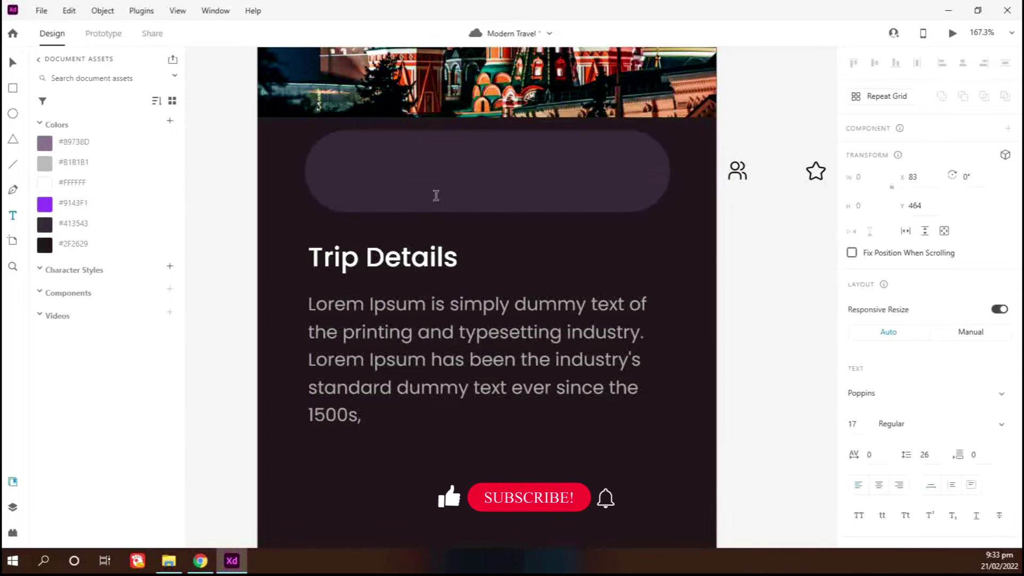
type("Small Group")
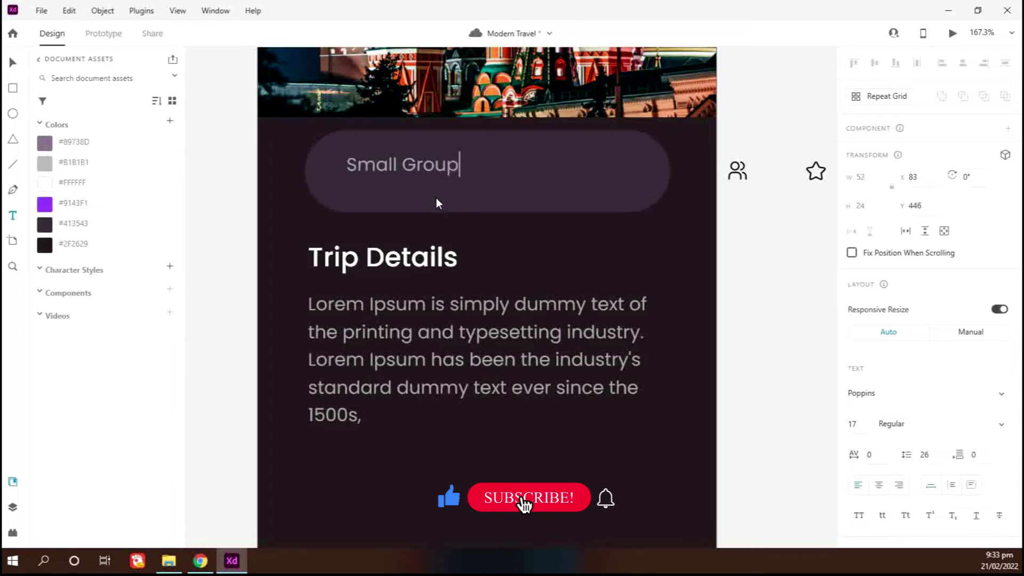
- Set the "Small Group" text to size 15 and centre it vertically within the rounded bar
key("ctrl+a")
left_click(13, 62)
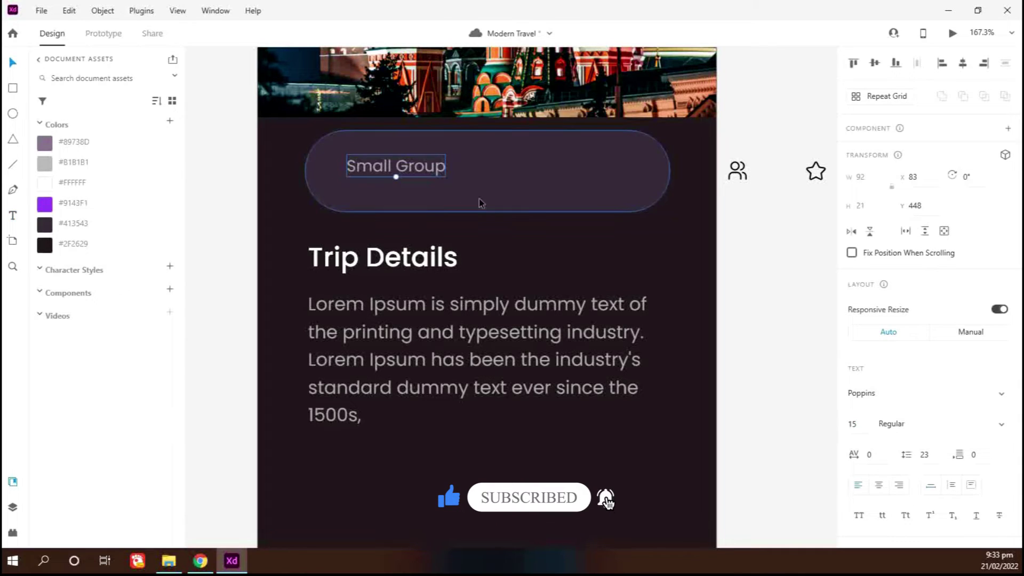
left_click(480, 202, "shift")
left_click(874, 63)
- Place the people icon just left of "Small Group" and align both with the vertical middle of the bar
left_click_drag(738, 171, 336, 170)
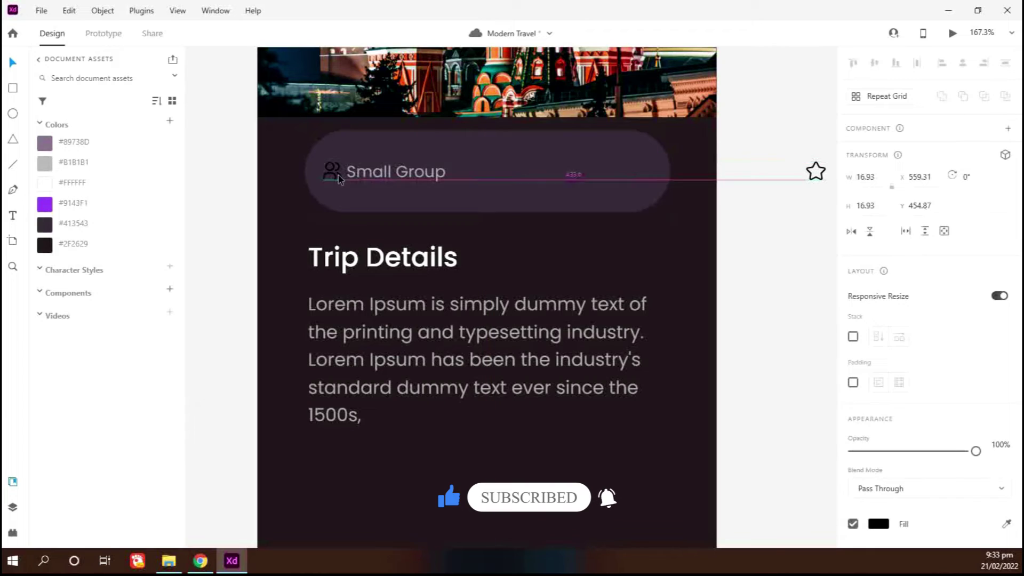
scroll(333, 169, "up", 5)
left_click(470, 172, "shift")
left_click(635, 176, "shift")
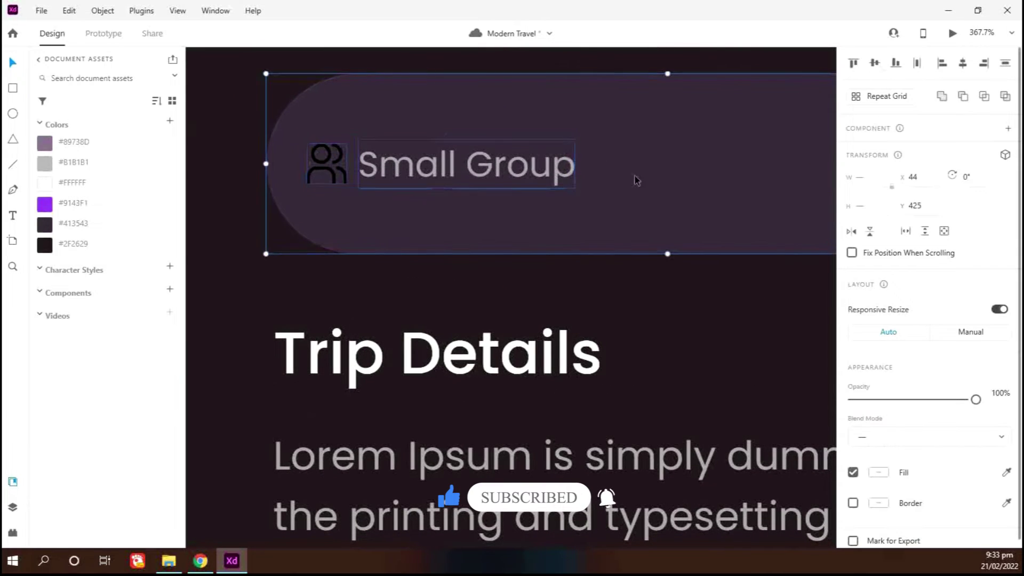
left_click(874, 64)
left_click(580, 280)
- Fill the people icon and "Small Group" text with #FFFFFF, and widen the gap between them slightly
left_click(342, 173)
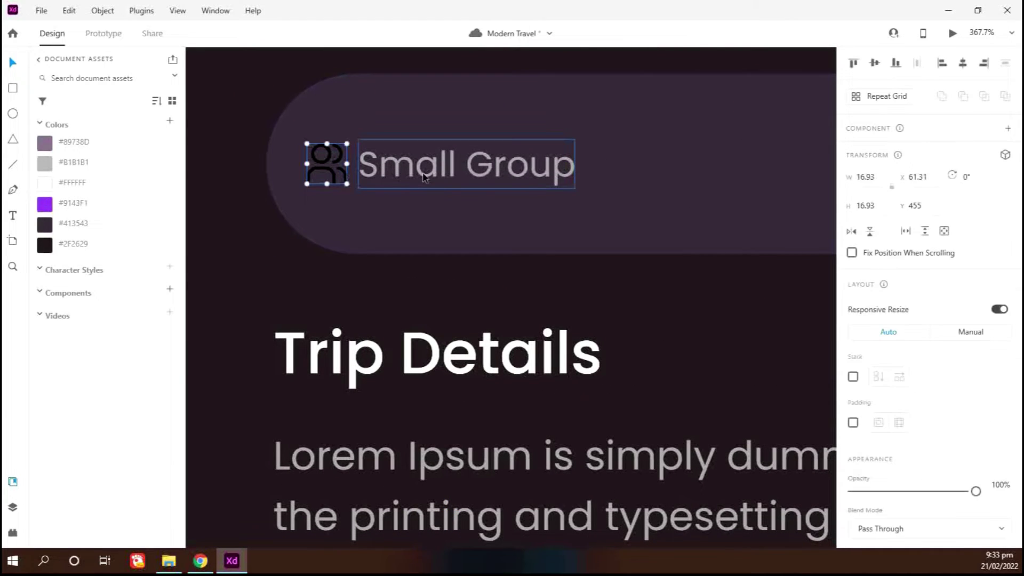
left_click(423, 177)
left_click(343, 174, "shift")
left_click(72, 183)
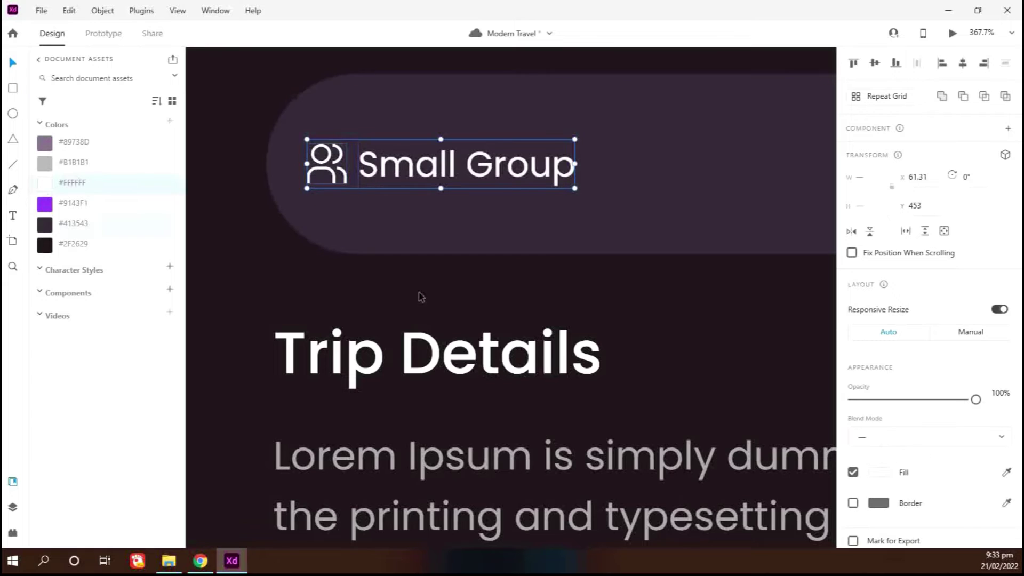
left_click(597, 299)
left_click_drag(506, 174, 514, 174)
- Move the star icon from the canvas into the rounded bar after "Small Group" and fill it with #FFFFFF
scroll(641, 298, "down", 3)
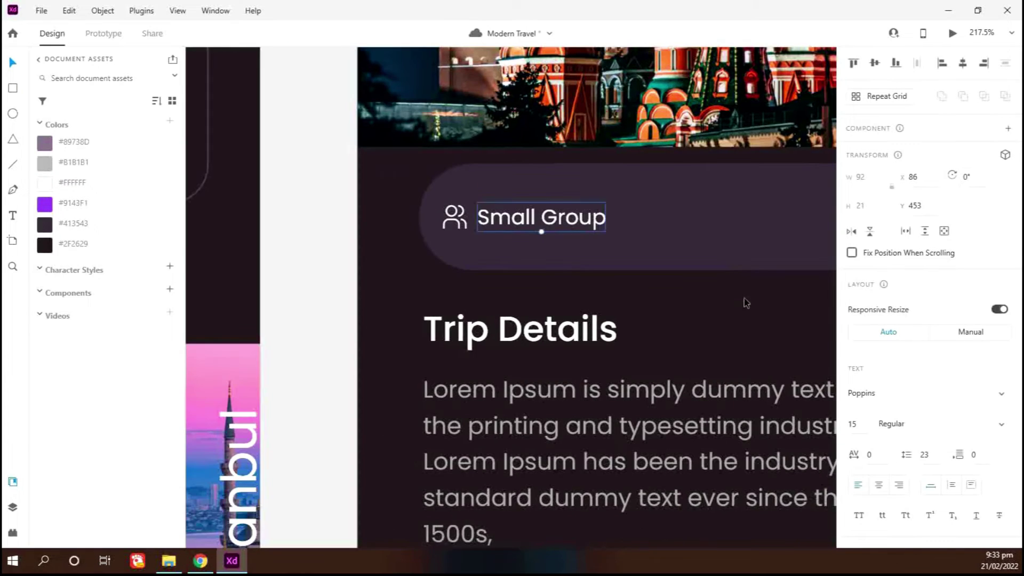
left_click_drag(768, 303, 846, 309)
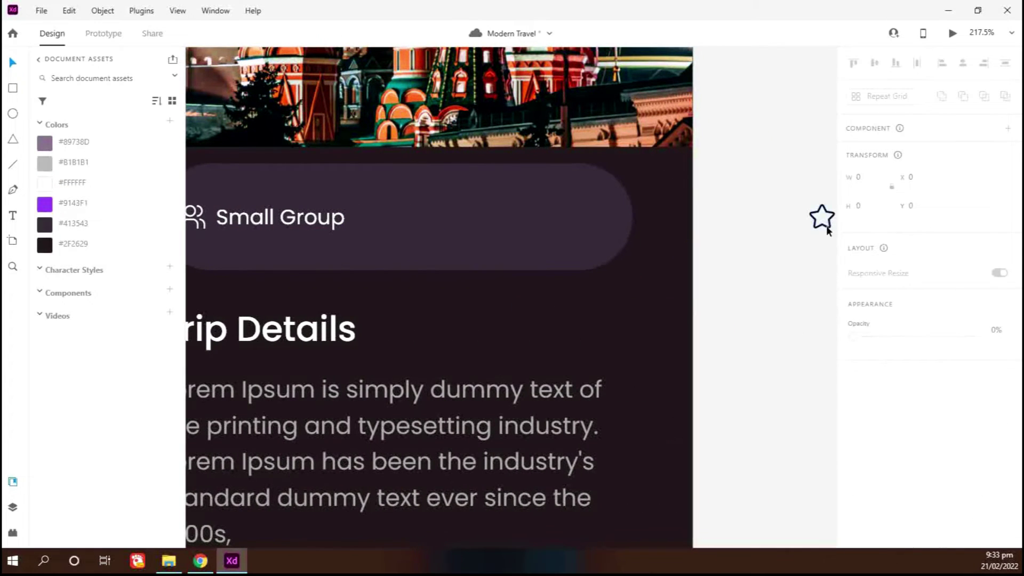
left_click_drag(827, 231, 422, 230)
key("shift+Left")
key("shift+Left")
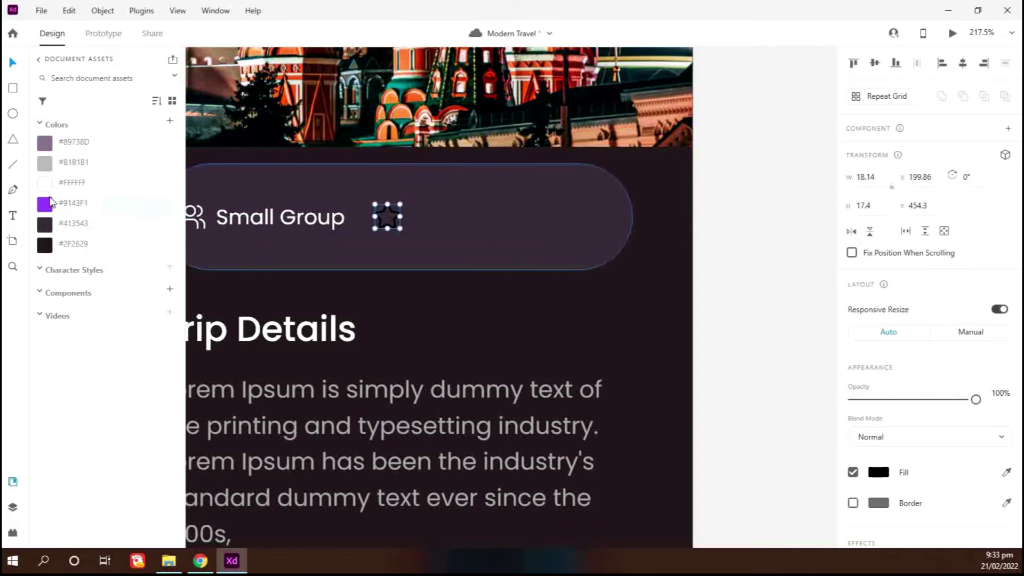
- Add the text "4.5" in Poppins Regular, size 15, fill #FFFFFF, beside the star, vertically centred in the bar
key("t")
left_click(412, 211)
type("4")
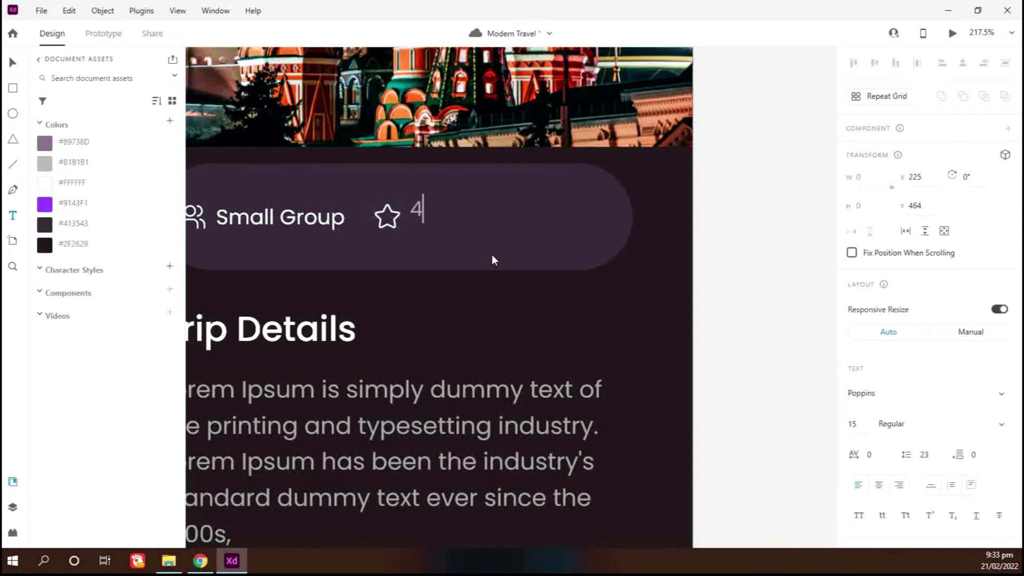
type(".5")
key("ctrl+a")
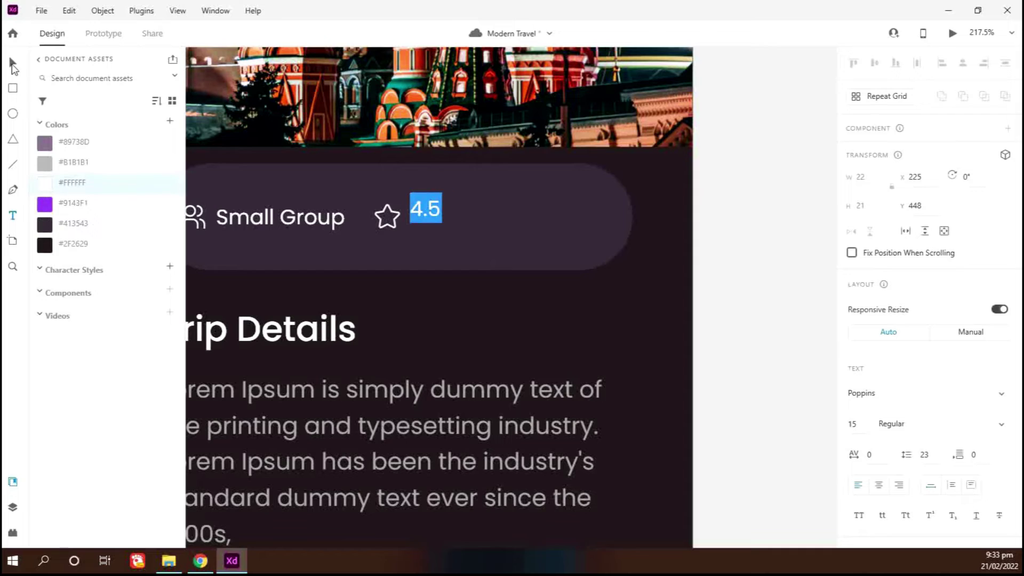
key("Escape")
key("Escape")
left_click(763, 199)
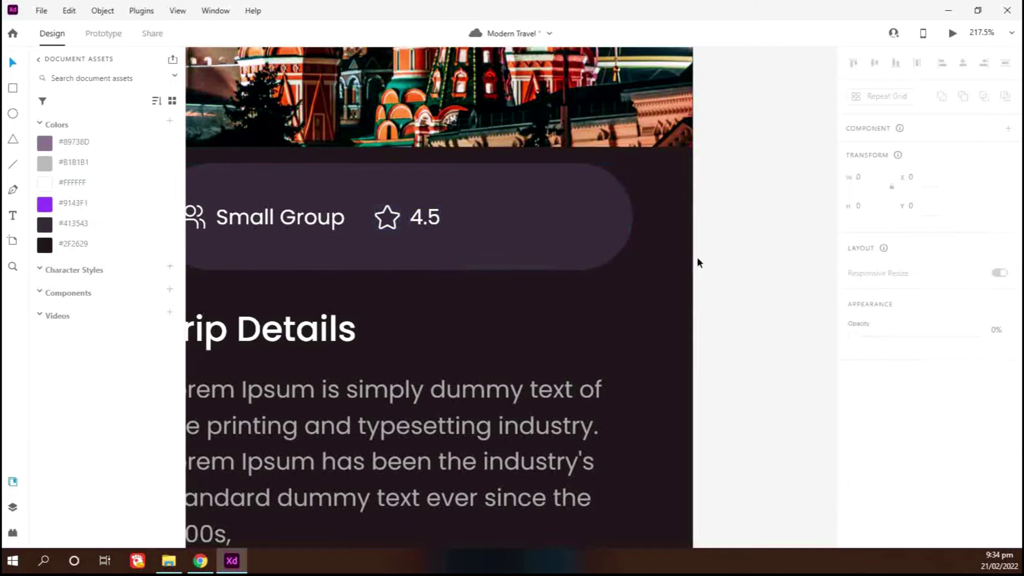
- Set the "Small Group" text to size 12 and reposition it close to the people icon
left_click(299, 218)
left_click(862, 425)
key("Down")
key("Down")
key("Down")
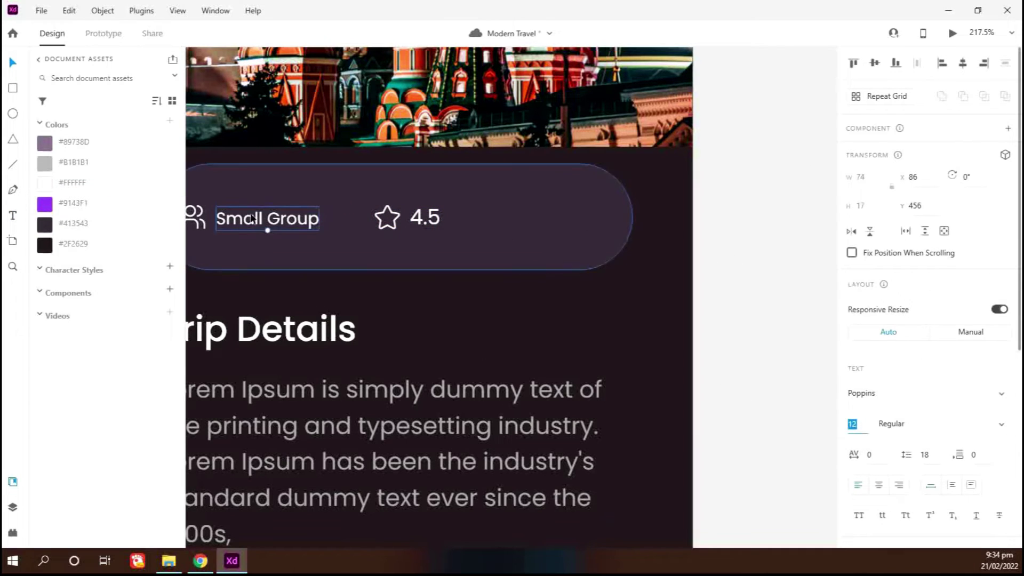
left_click(174, 250)
scroll(175, 278, "left", 3)
scroll(302, 271, "up", 2)
scroll(350, 257, "up", 1)
double_click(350, 257)
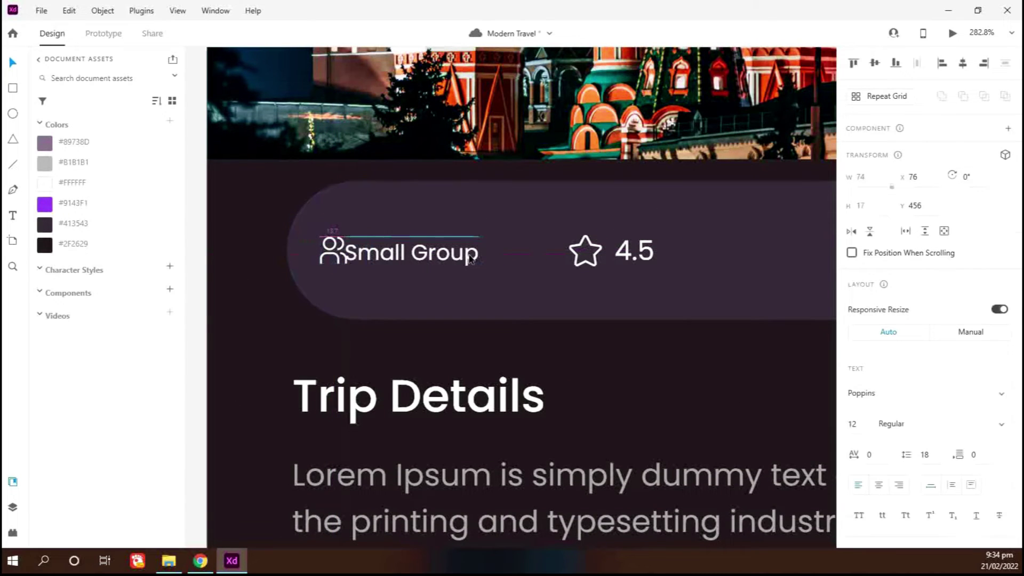
left_click(427, 253)
- Move the star and its "4.5" rating slightly closer to "Small Group" and align them vertically
left_click(596, 251)
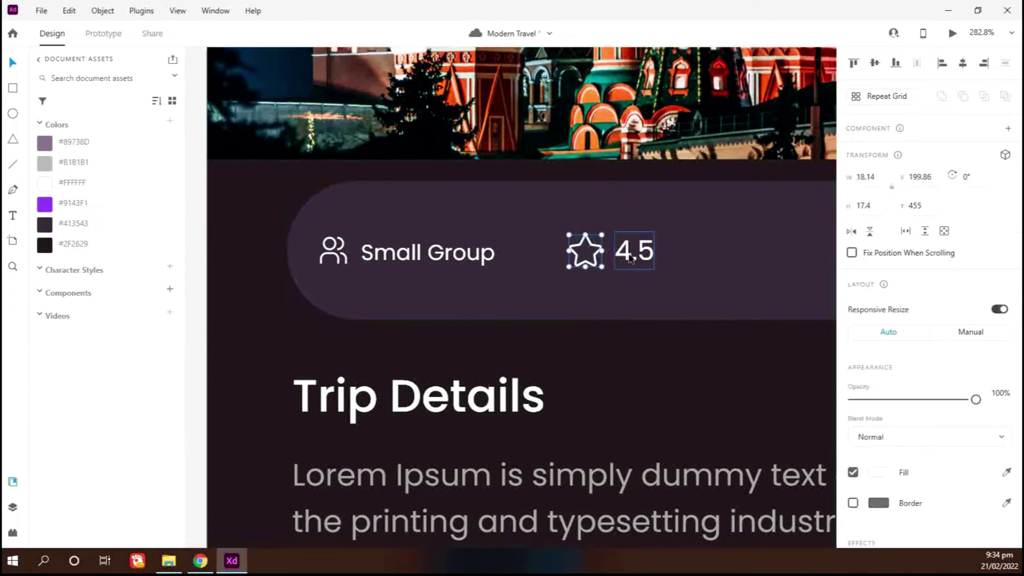
left_click(634, 252, "shift")
left_click_drag(633, 252, 616, 252)
left_click(876, 65)
left_click(815, 365)
- Move the calendar icon from the canvas into the bar after the "4.5" rating and fill it with #FFFFFF
scroll(815, 365, "down", 4)
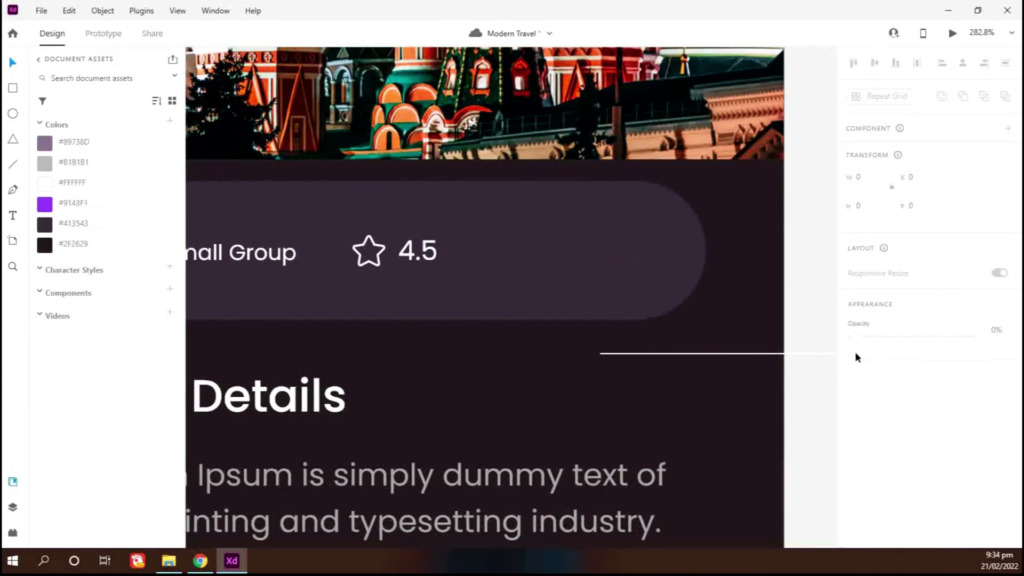
scroll(798, 363, "right", 3)
left_click_drag(768, 294, 441, 288)
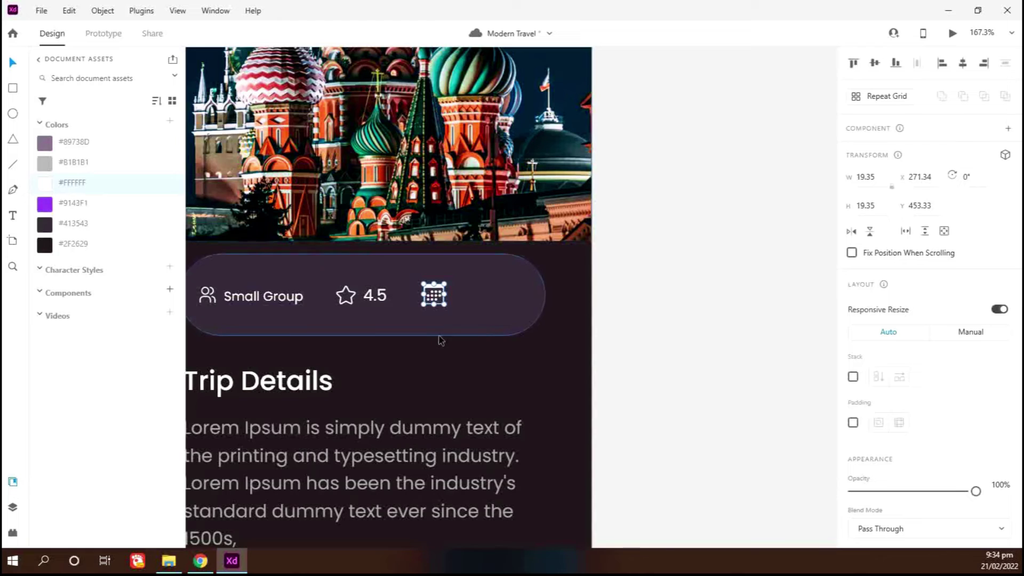
- Duplicate the "4.5" text beside the calendar icon, change it to "12 Days" and centre it vertically in the bar
scroll(485, 343, "up", 4)
left_click_drag(296, 267, 460, 268)
double_click(475, 270)
type("12 Days")
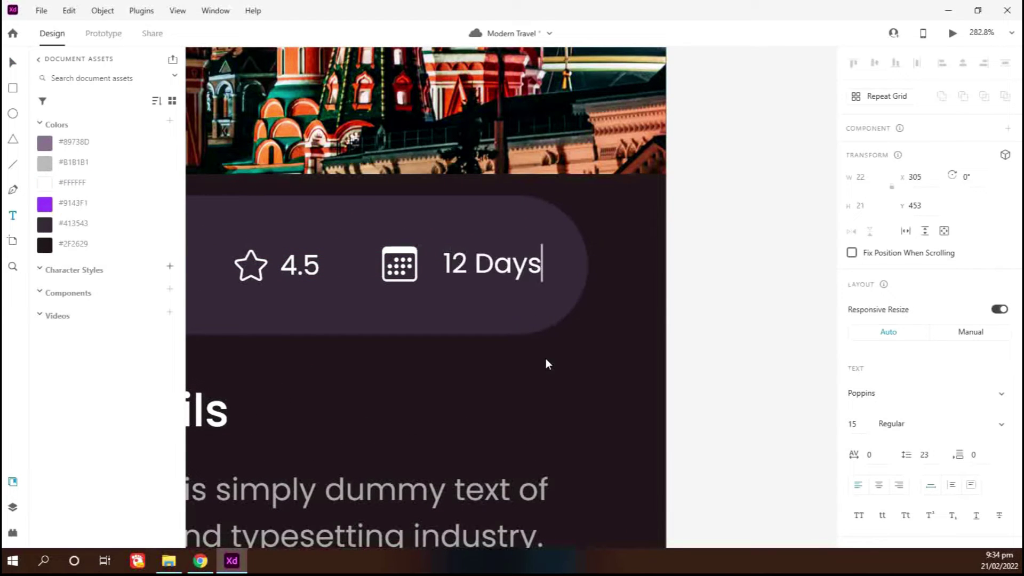
key("Escape")
left_click(16, 66)
left_click(491, 283)
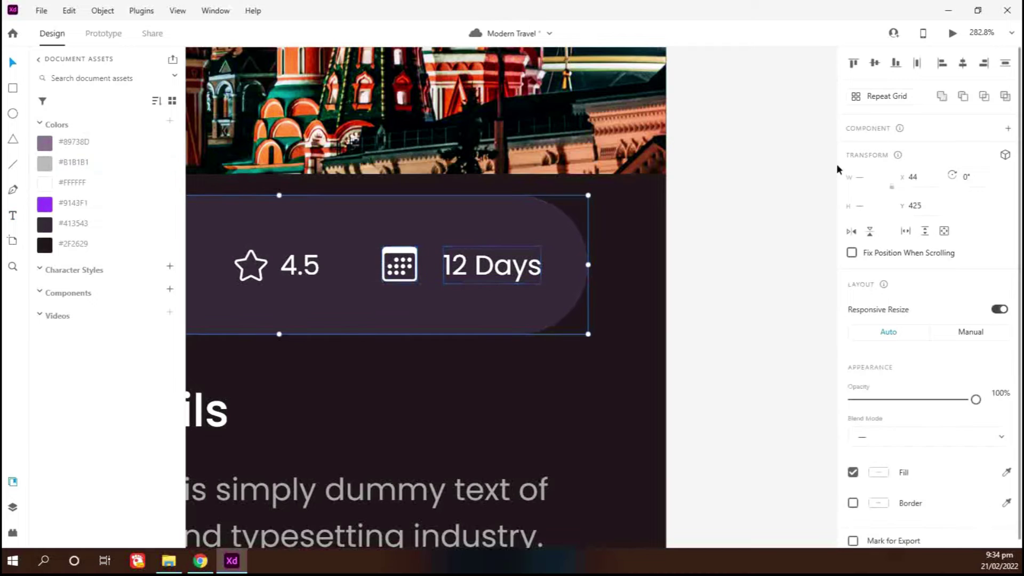
left_click(749, 290)
- Reduce the rounded info bar's height to 65 while keeping it centred behind its icons and labels
scroll(384, 363, "down", 8)
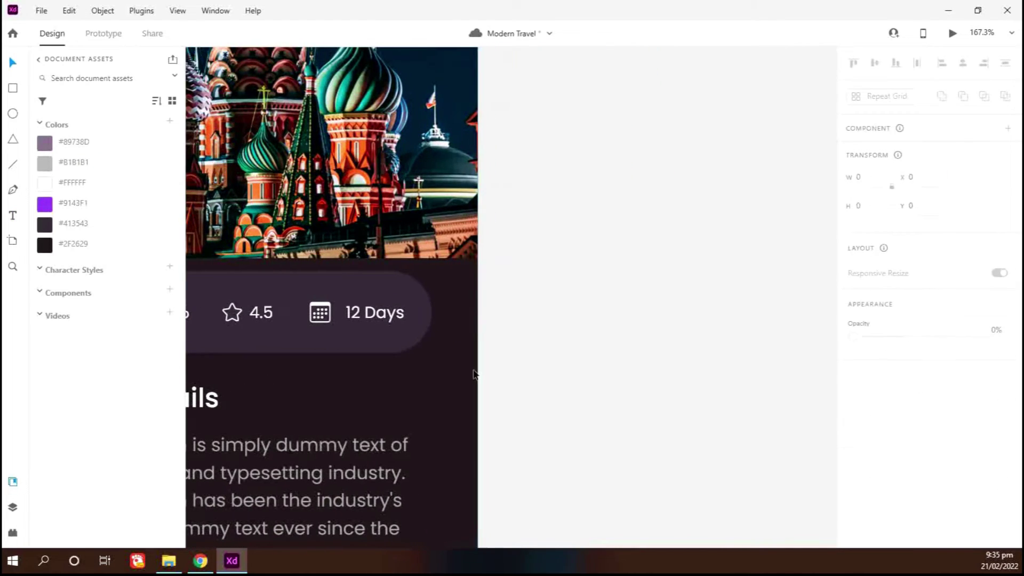
scroll(511, 343, "down", 1)
left_click_drag(359, 156, 412, 156)
scroll(499, 382, "up", 4)
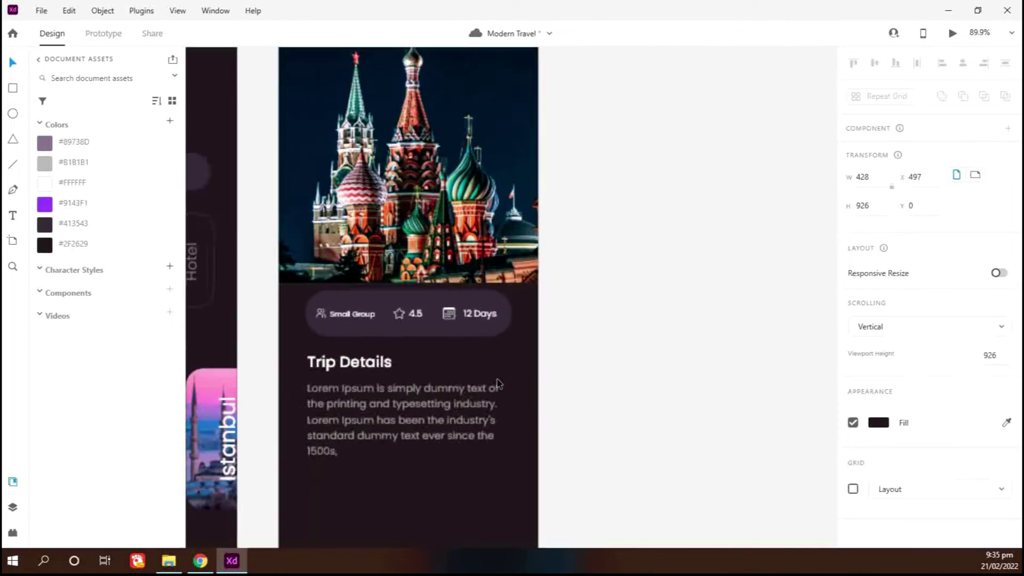
left_click(352, 316)
left_click_drag(377, 321, 377, 316)
left_click(289, 336)
scroll(290, 340, "up", 1)
- Select all icons and labels in the info bar and shift them slightly right to centre them horizontally
left_click_drag(580, 319, 242, 244)
left_click(401, 300, "shift")
left_click_drag(473, 270, 478, 270)
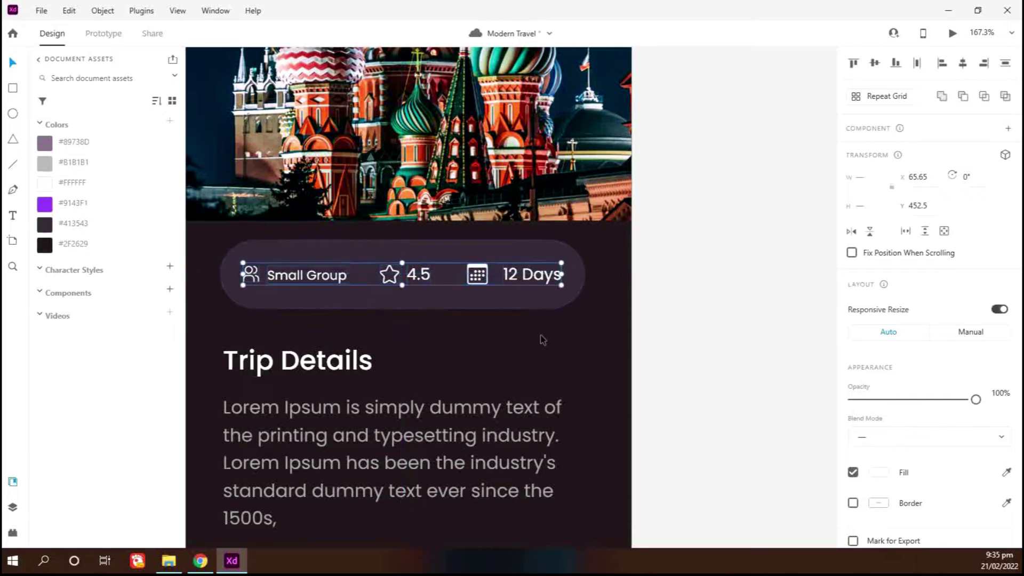
left_click(541, 336)
- Adjust the vertical position of the Trip Details heading and its paragraph beneath the info bar
scroll(460, 368, "down", 4)
left_click_drag(475, 465, 353, 356)
left_click_drag(411, 437, 411, 448)
left_click(511, 462)
scroll(511, 462, "down", 2)
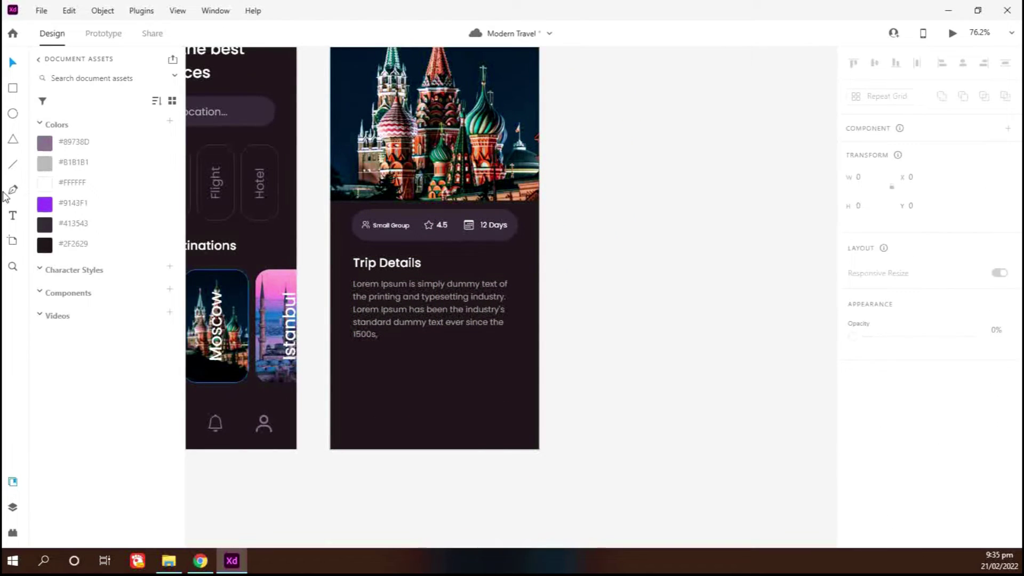
- Duplicate the rounded info bar's background shape and move the copy below the description paragraph to Y 721
left_click(415, 221)
key("ctrl+d")
key("shift+Down")
key("shift+Down")
key("shift+Down")
key("shift+Down")
key("shift+Down")
key("shift+Down")
key("shift+Down")
key("shift+Down")
key("shift+Down")
key("shift+Down")
key("shift+Down")
key("shift+Down")
key("shift+Down")
key("shift+Down")
key("shift+Down")
key("shift+Down")
key("shift+Down")
key("shift+Down")
key("shift+Down")
key("shift+Down")
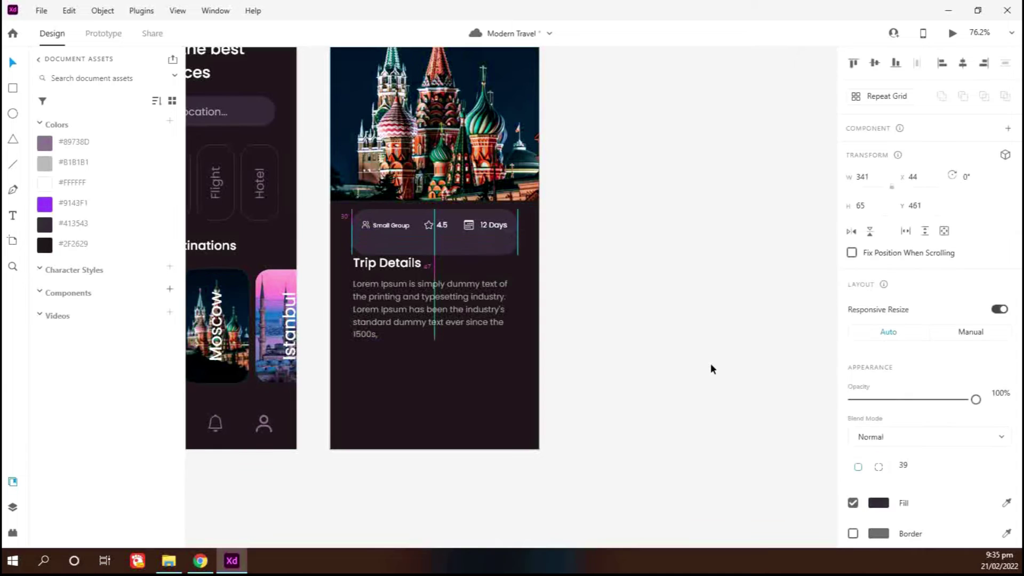
key("shift+Down")
key("shift+Down")
key("shift+Down")
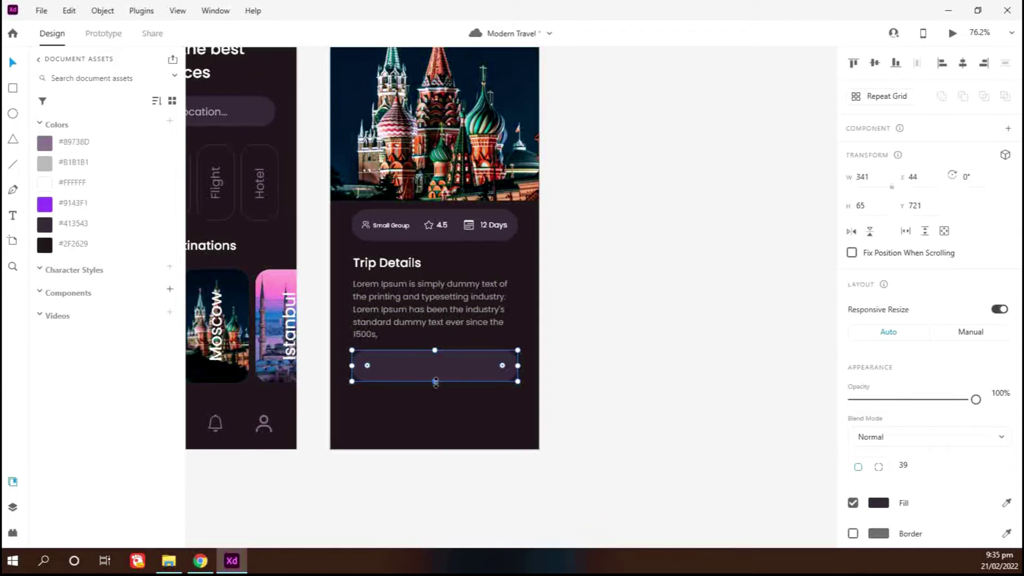
- Increase the lower bar's height to 84 and reduce its corner radius to 30
left_click_drag(436, 382, 436, 391)
scroll(545, 426, "up", 3)
left_click(235, 393)
scroll(236, 394, "left", 3)
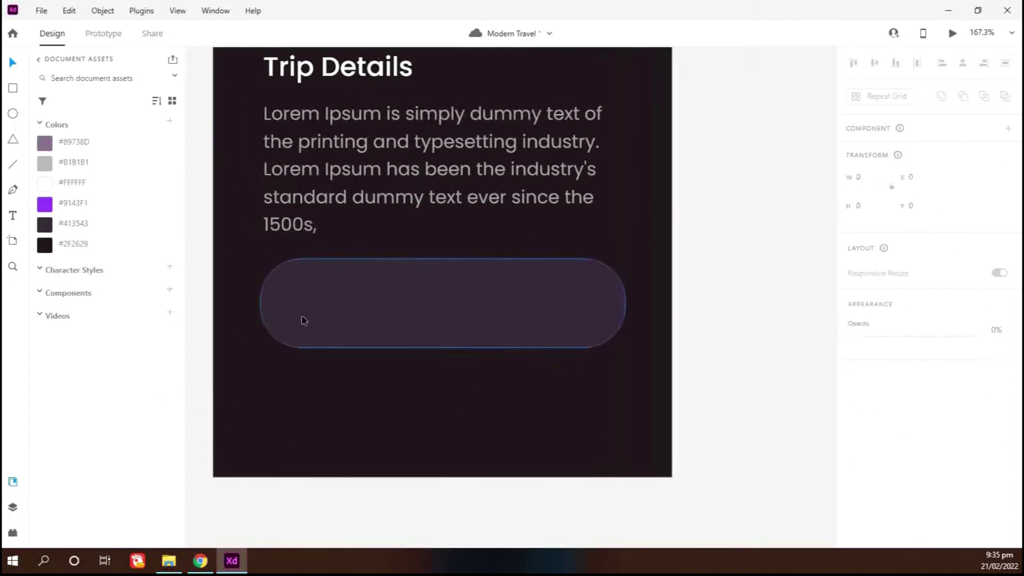
left_click(302, 320)
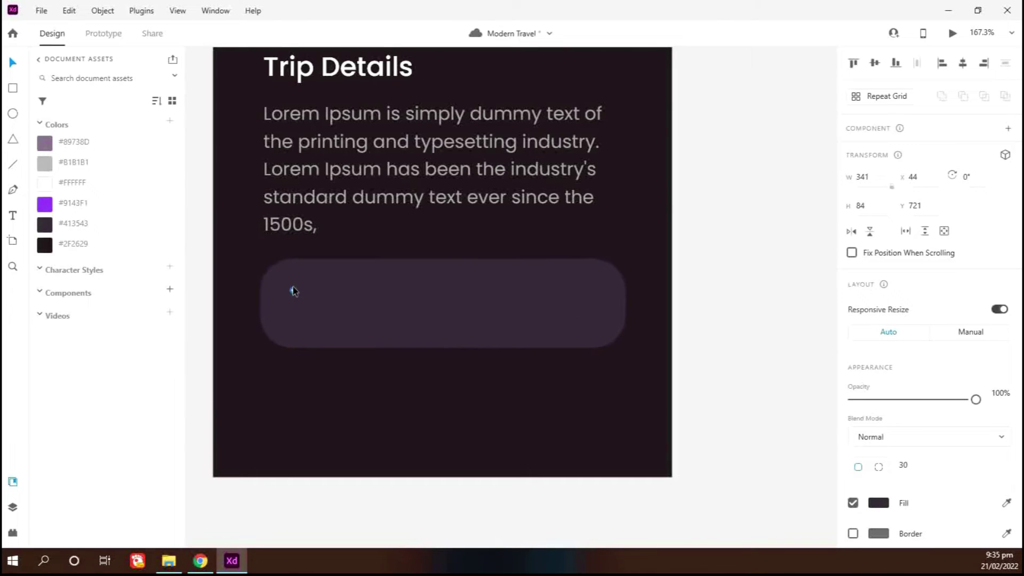
left_click(474, 415)
- Draw a 57 × 57 white circle without border near the lower bar's left end, vertically centred in it
key("e")
left_click_drag(285, 273, 357, 333)
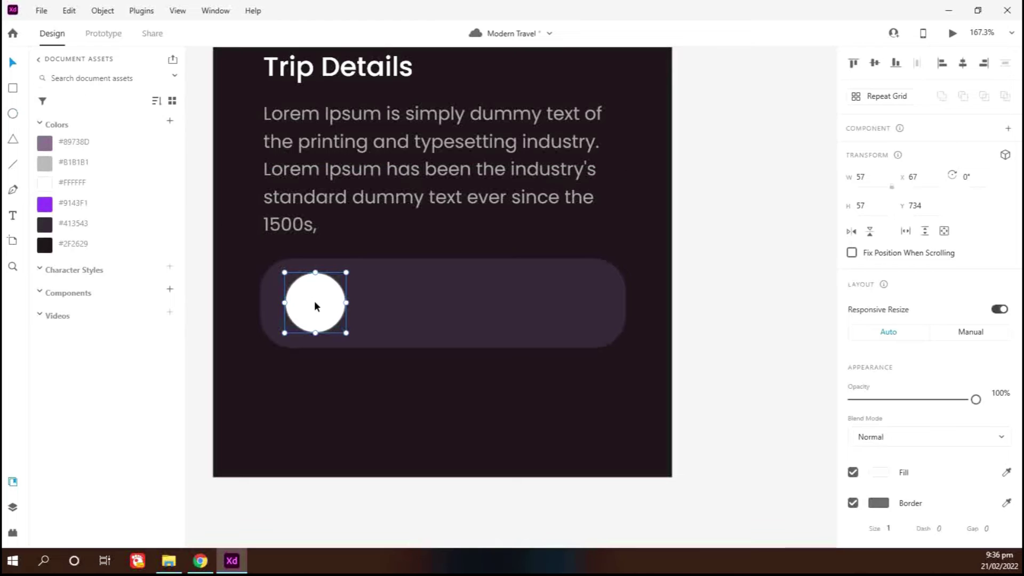
left_click_drag(314, 302, 308, 301)
left_click(371, 317, "shift")
left_click(875, 63)
left_click(742, 154)
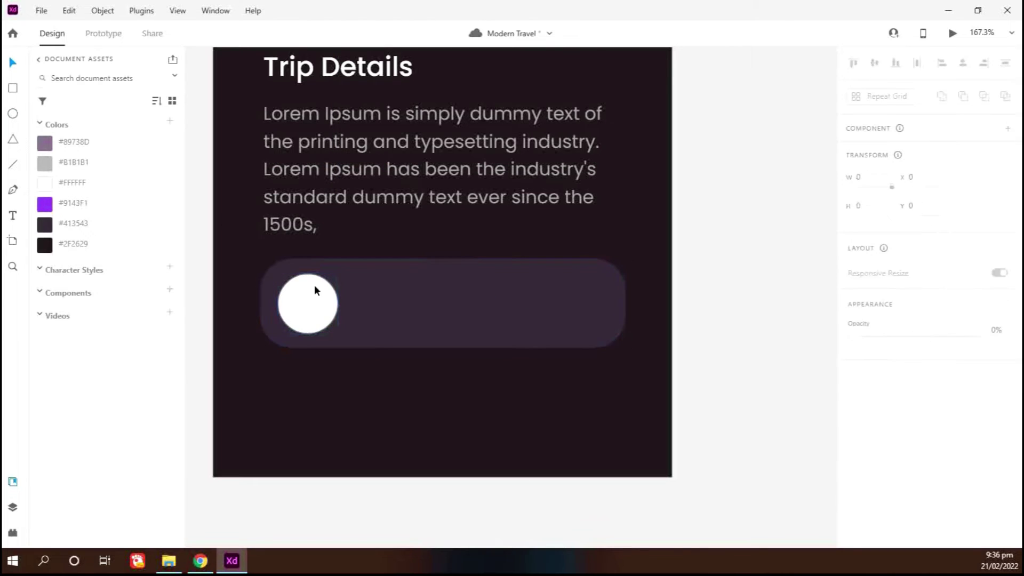
- Duplicate the white circle three times and arrange the copies in an evenly spaced row inside the lower bar
left_click(315, 290)
key("ctrl+d")
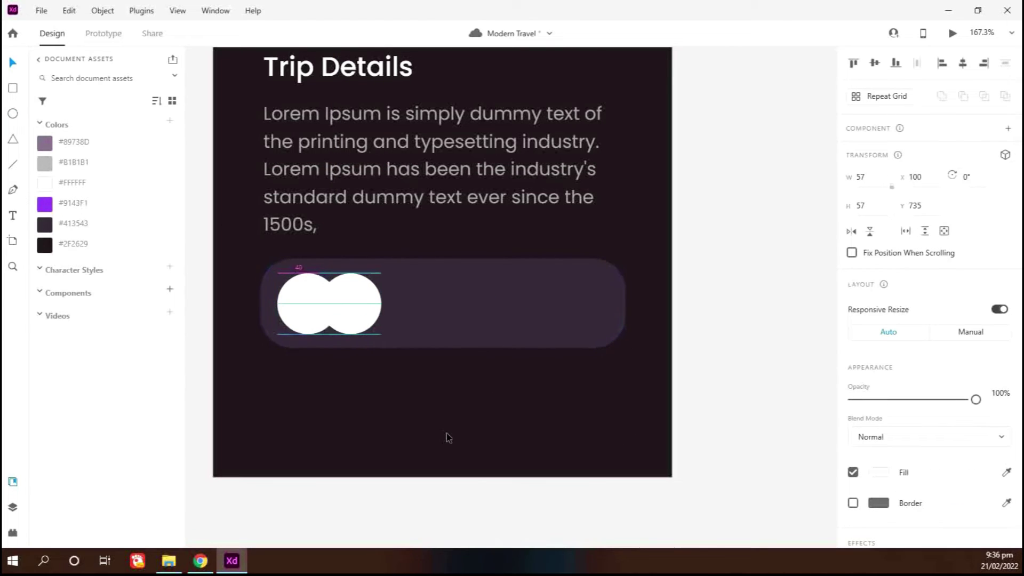
key("shift+Right")
key("shift+Right")
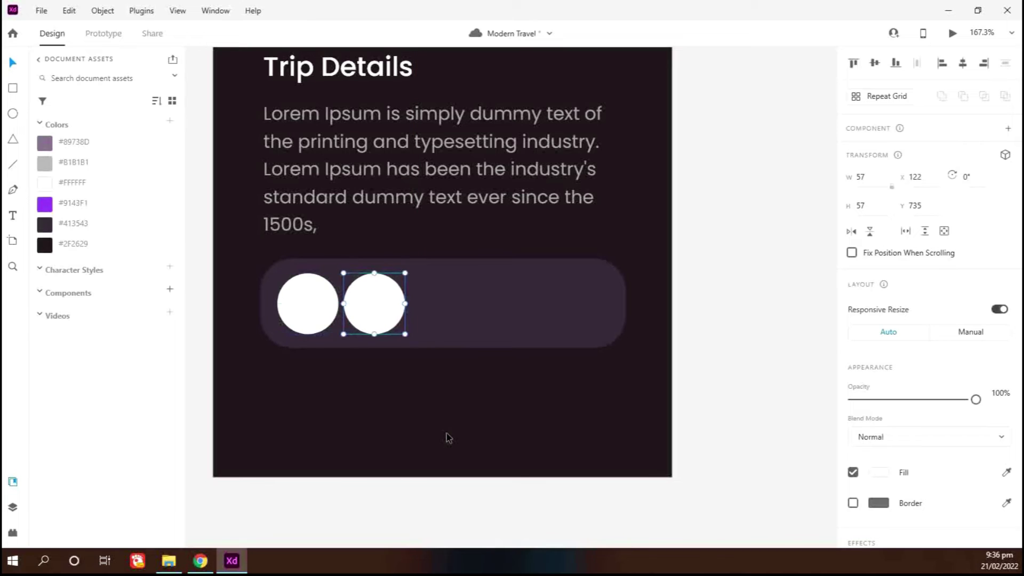
key("ctrl+d")
key("shift+Right")
key("shift+Right")
key("ctrl+d")
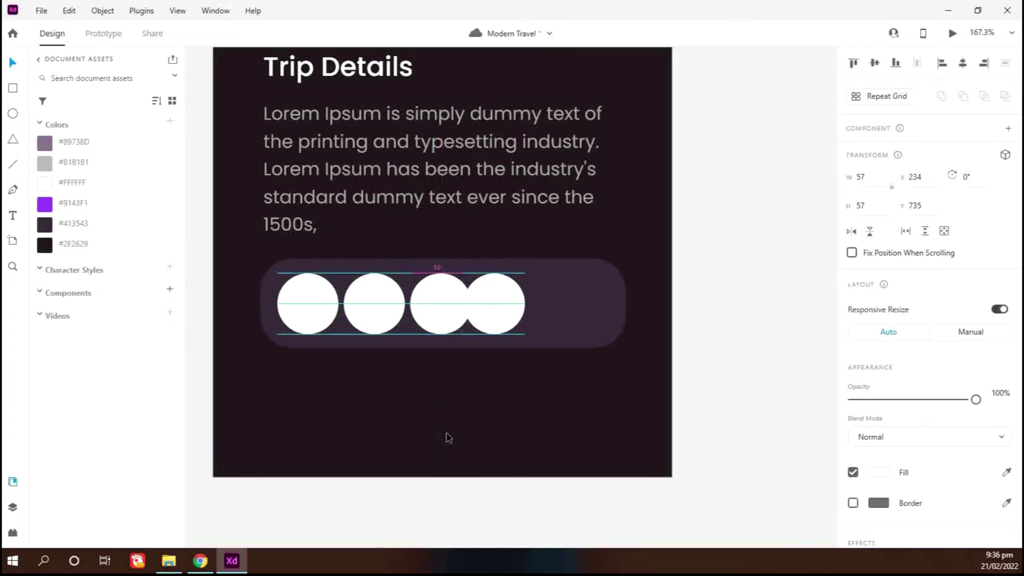
key("shift+Right")
key("Right")
key("Right")
- Select all four circles and open the UI Faces photo selection with RandomUser.me as the source
left_click(441, 320, "shift")
left_click(376, 311, "shift")
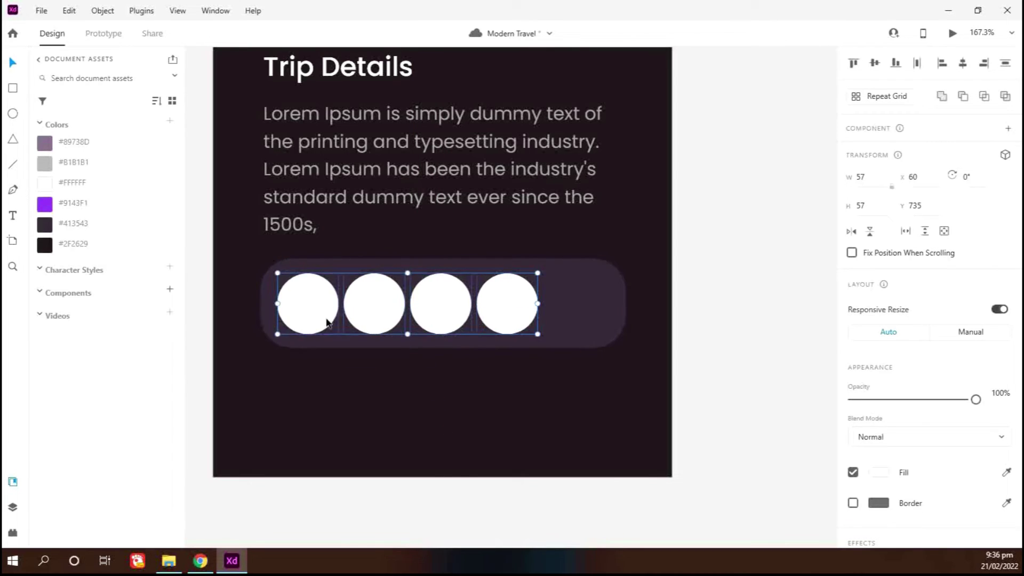
left_click(13, 532)
left_click(81, 276)
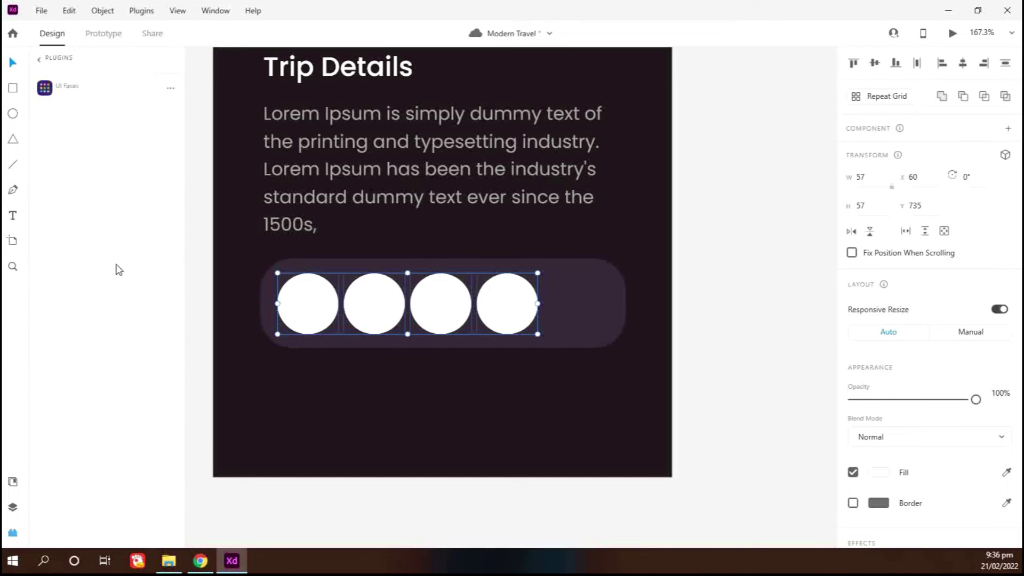
left_click(91, 182)
left_click(133, 441)
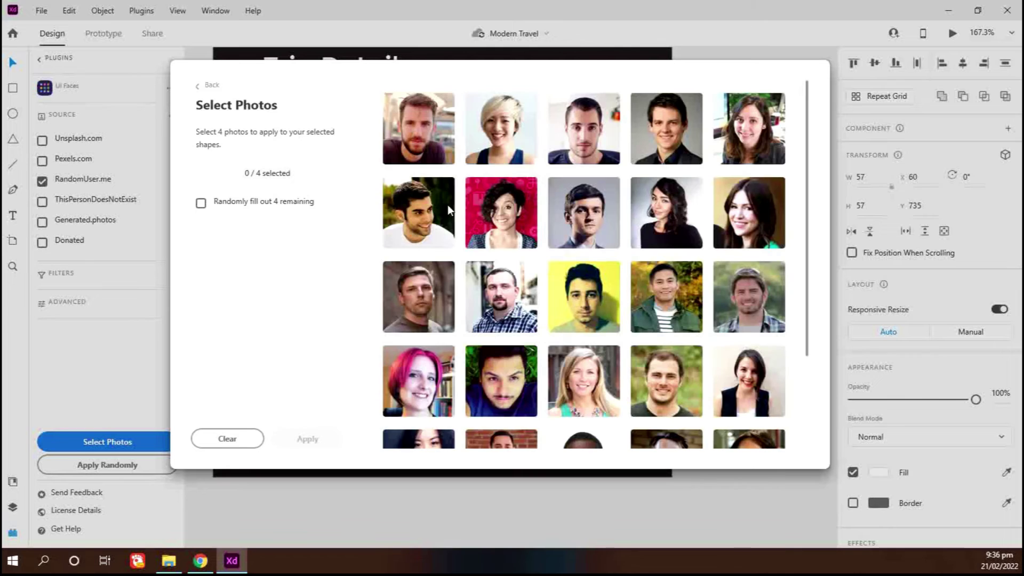
- Choose the second, third and fourth photos of row two and the third of row three, and apply them to the circles
left_click(502, 213)
left_click(583, 213)
left_click(666, 214)
left_click(419, 381)
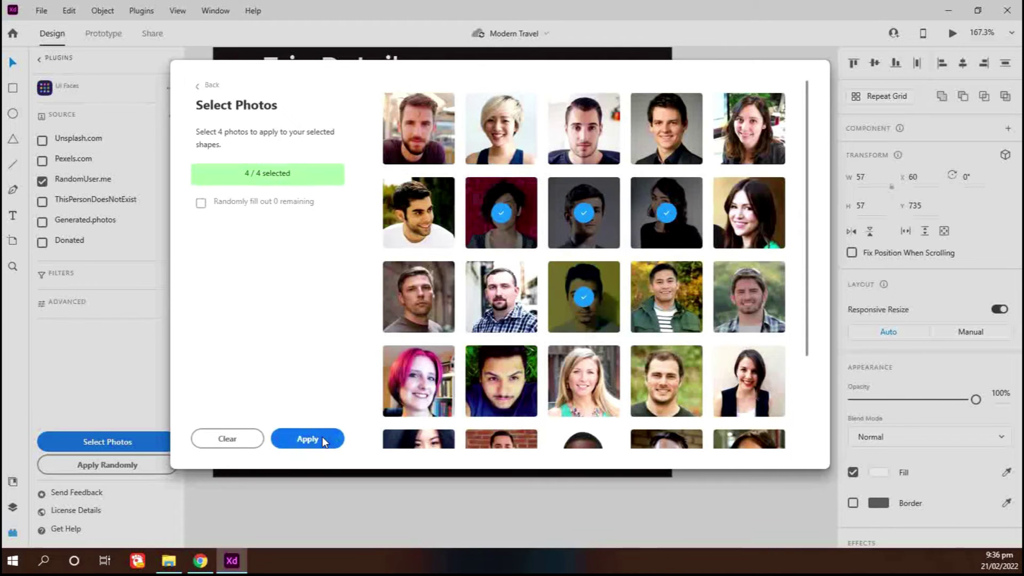
left_click(321, 438)
scroll(345, 414, "down", 2)
left_click(518, 429)
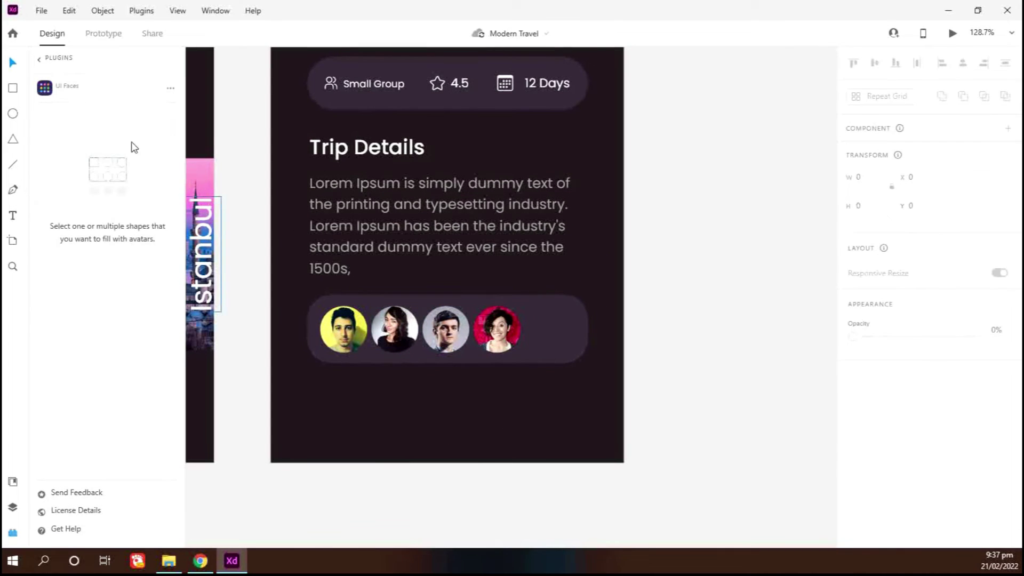
- Place a copy of the info bar's "4.5" text in the lower bar, beside the last avatar
left_click_drag(465, 90, 553, 333)
scroll(552, 346, "up", 2)
double_click(551, 312)
left_click(620, 420)
scroll(620, 421, "down", 1)
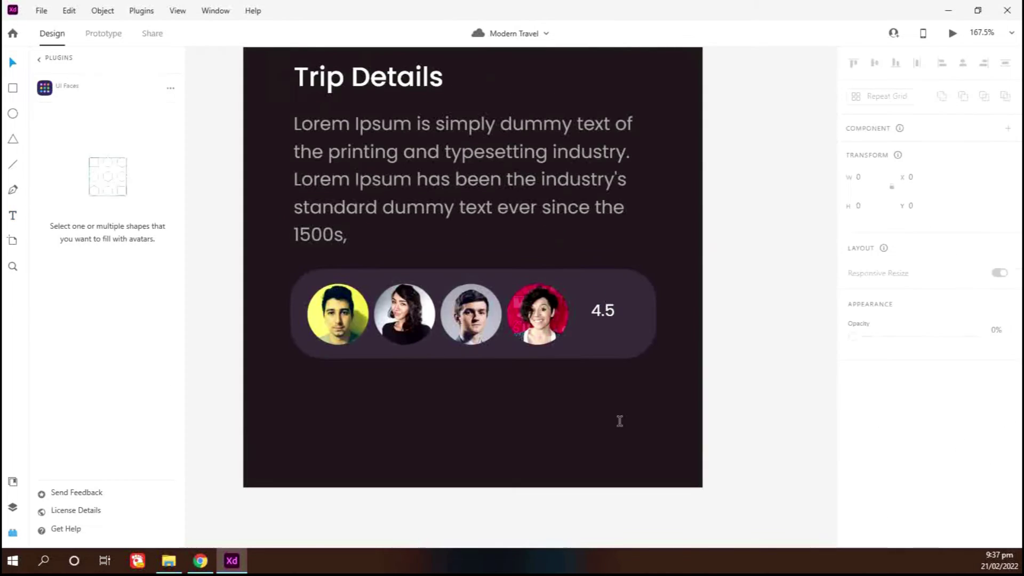
- Replace the copied rating text with "+5" and set its font size to 18
double_click(605, 316)
key("BackSpace")
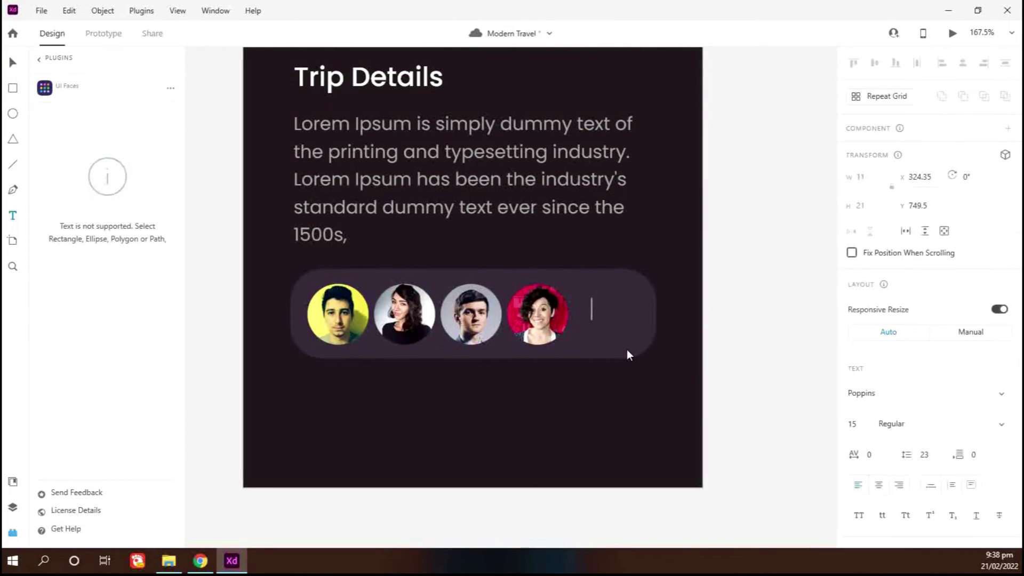
type("+5")
key("ctrl+a")
left_click(862, 427)
key("Up")
key("Up")
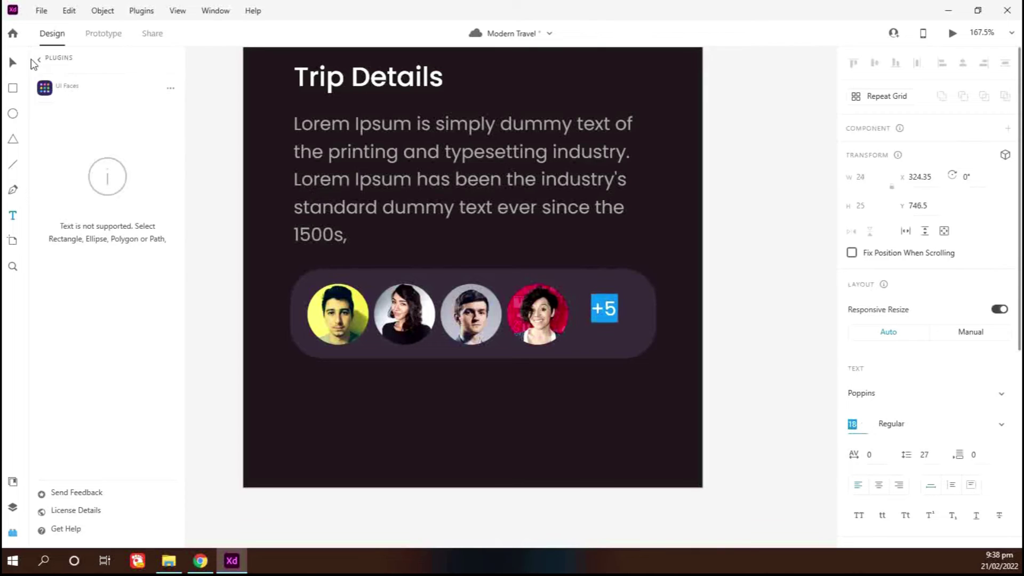
- Centre the "+5" text vertically in the avatars bar and switch from the plugins to the document assets
left_click(12, 63)
left_click(631, 319, "shift")
left_click(875, 64)
left_click(38, 61)
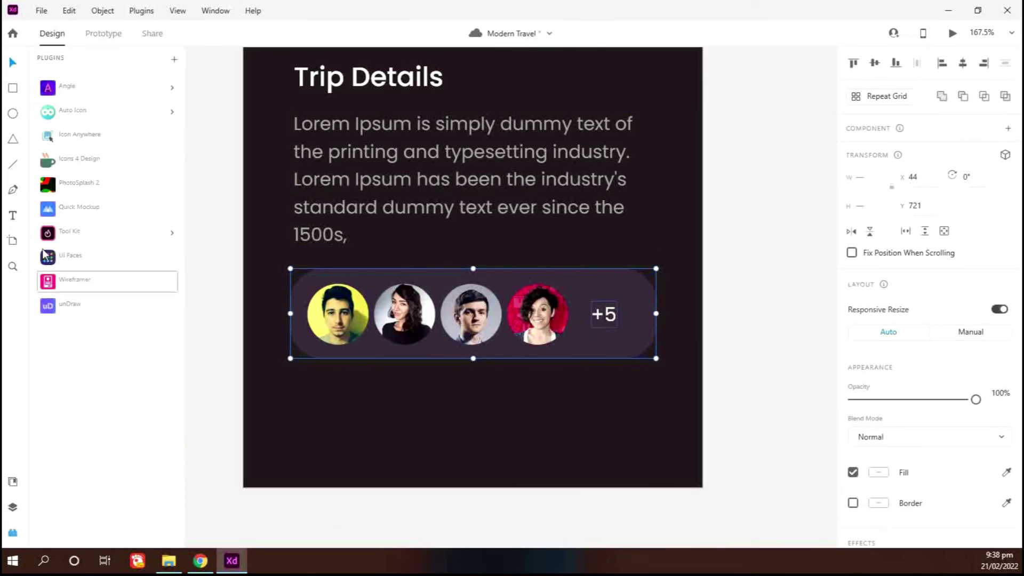
left_click(13, 483)
- Nudge the "+5" text right to X 327.35, keeping its vertical position
left_click(229, 406)
key("Right")
key("Right")
key("Right")
key("Right")
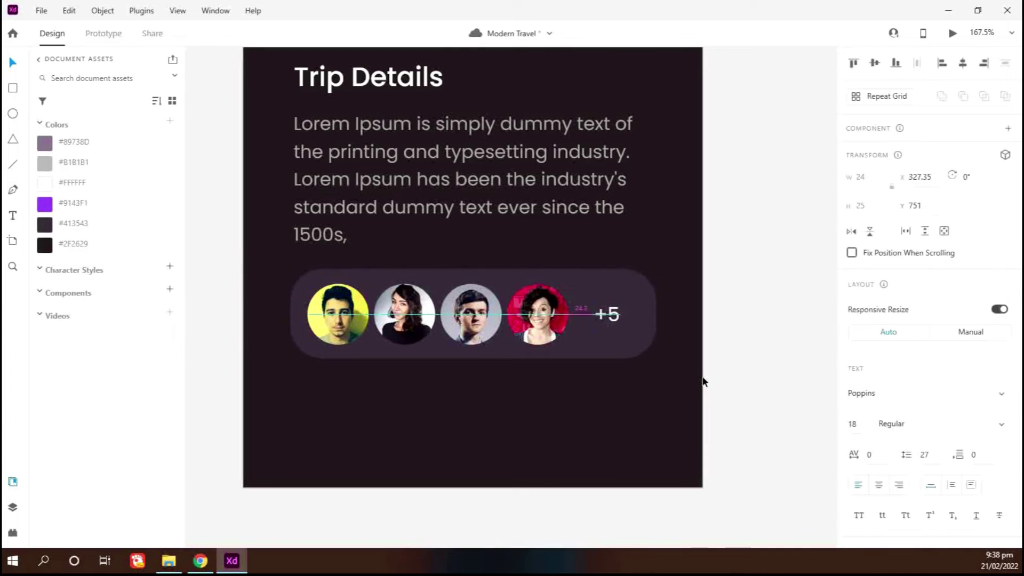
- Shift the four avatars and the "+5" text together slightly right to balance the margins inside the bar
left_click(544, 318, "shift")
left_click(473, 317, "shift")
left_click_drag(487, 328, 496, 327)
left_click(668, 416)
- Add the price text "$170" in Poppins SemiBold 26 below the avatars bar, near its left edge
scroll(656, 411, "down", 3)
scroll(646, 407, "down", 1)
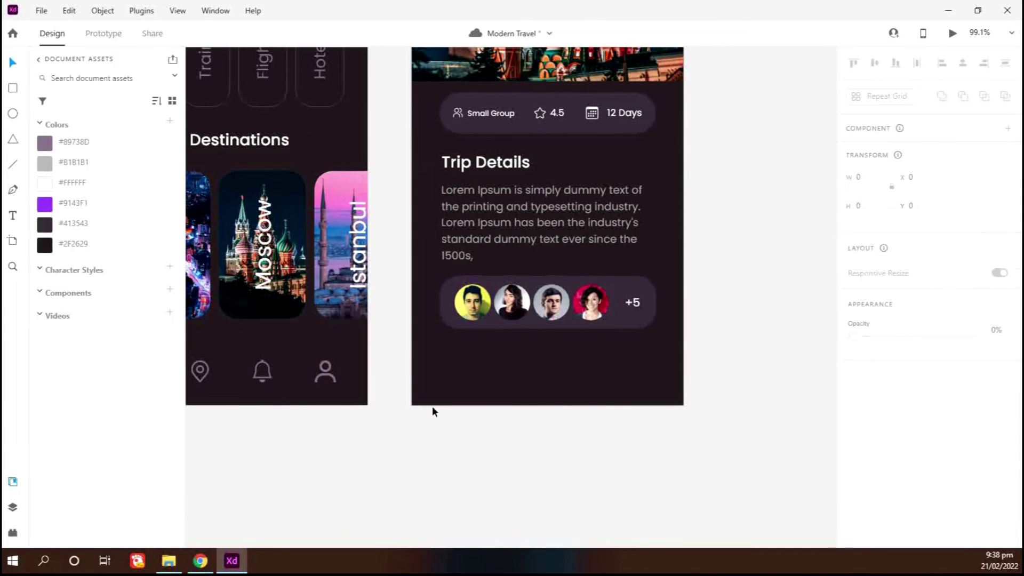
left_click(443, 369)
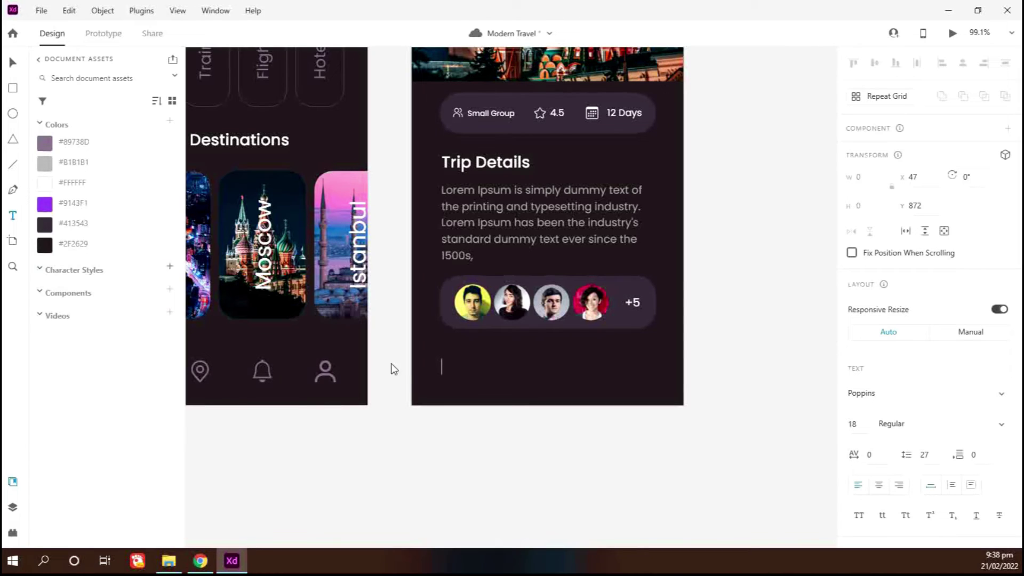
type("$170")
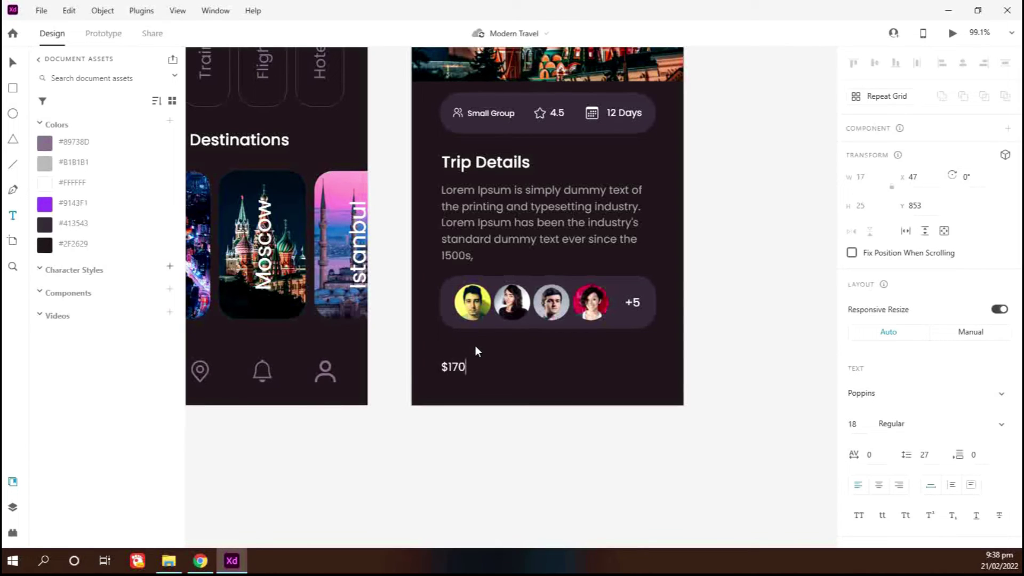
key("ctrl+a")
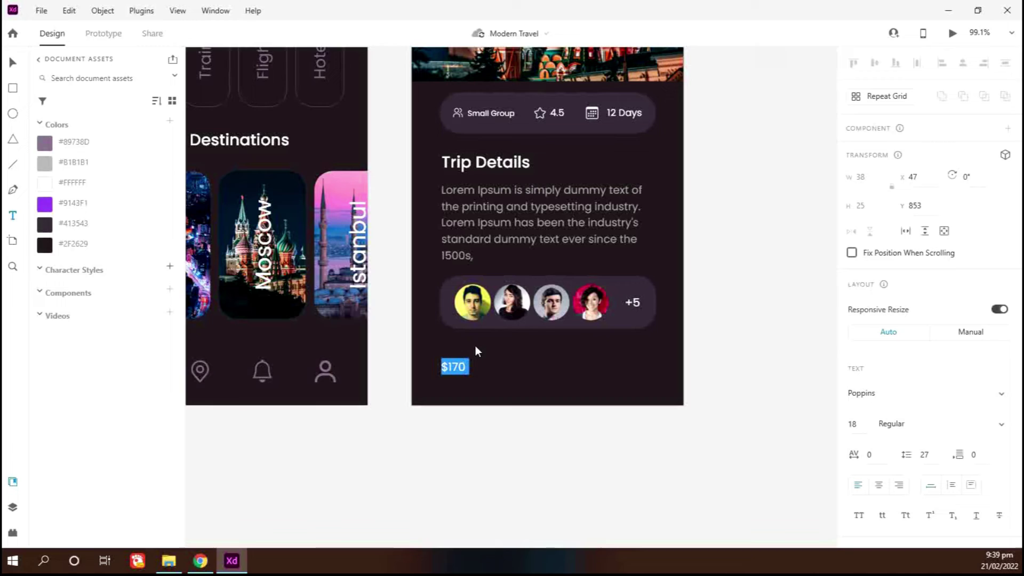
left_click(858, 425)
key("Up")
key("Up")
key("Up")
key("Up")
left_click(908, 423)
key("Down")
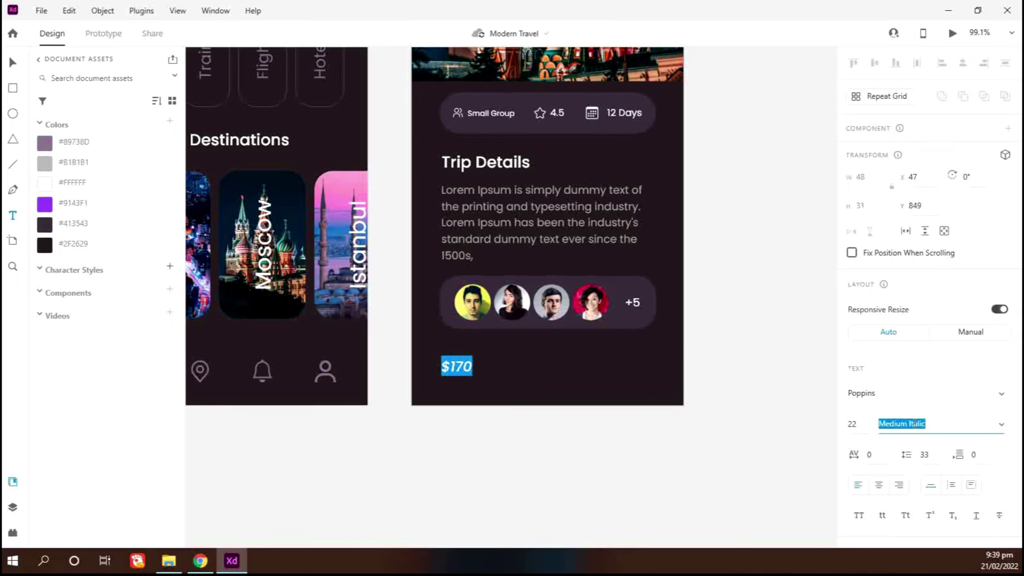
left_click(857, 421)
key("Up")
key("Up")
key("Up")
key("Up")
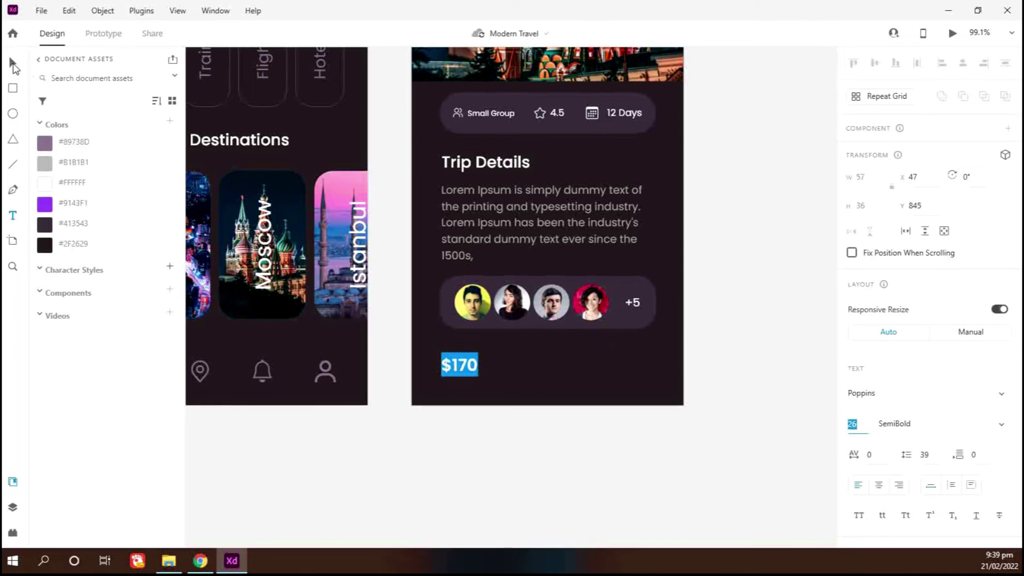
left_click(12, 63)
left_click_drag(452, 370, 455, 372)
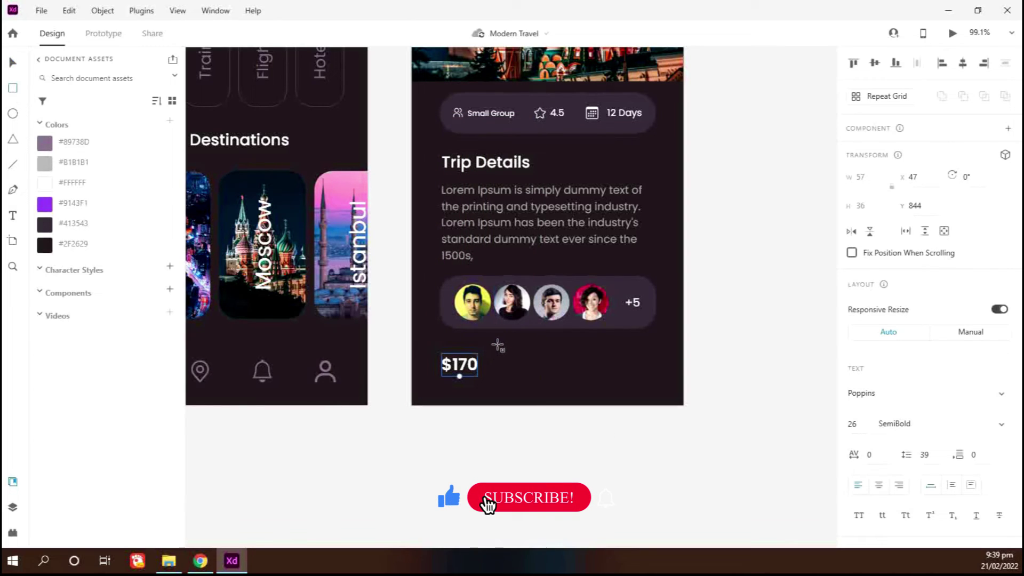
- Draw a rectangle about 263 × 80 to the right of the price and line the two up vertically by their centres
mouse_move(498, 344)
left_mouse_down()
mouse_move(595, 389)
mouse_move(665, 395)
left_mouse_up()
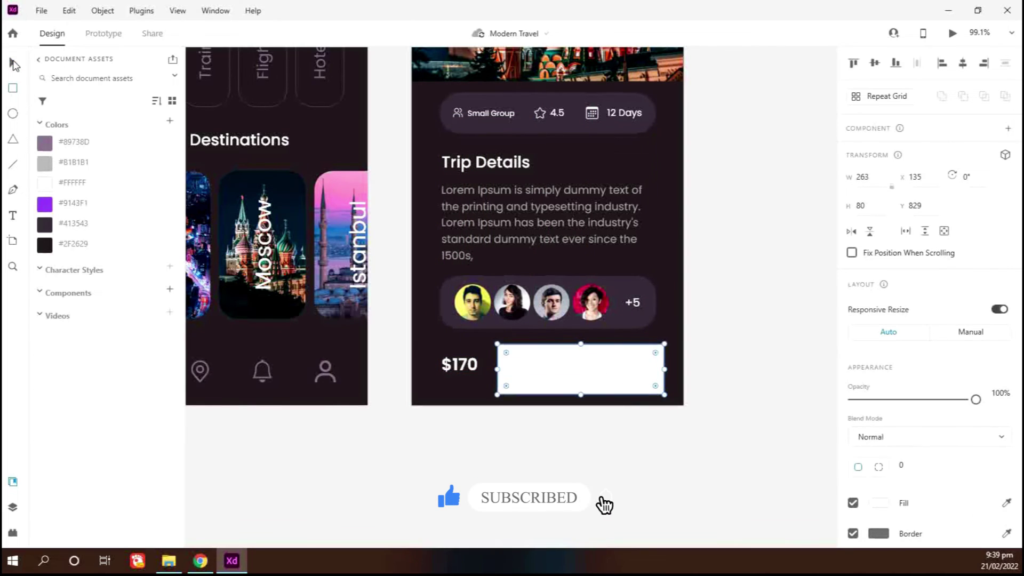
left_click_drag(563, 371, 563, 370)
left_click(469, 368, "shift")
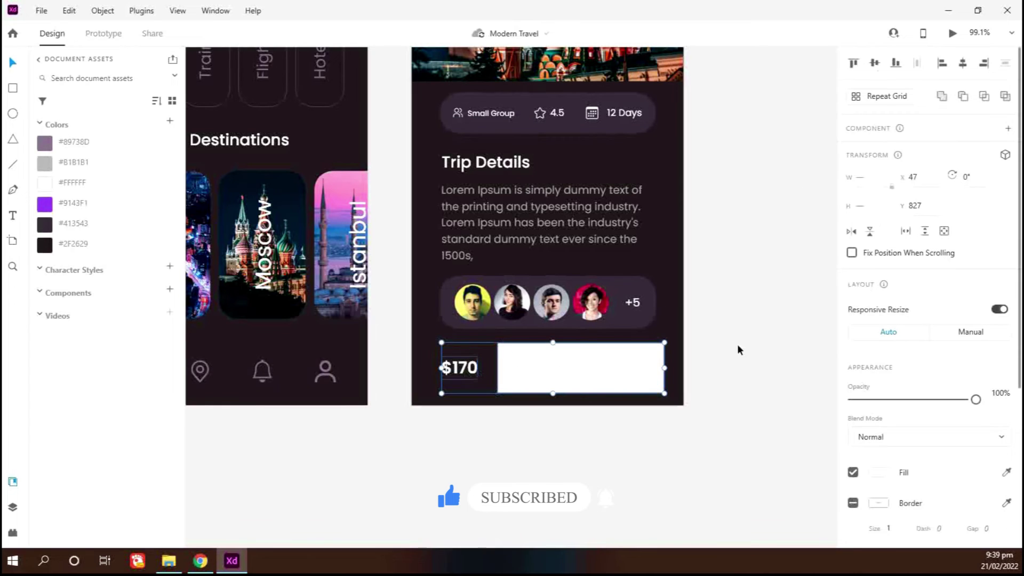
- Turn the rectangle into a borderless #9143F1 button with corner radius 21, positioned at X 119
left_click(656, 353)
left_click_drag(659, 349, 628, 372)
left_click(44, 204)
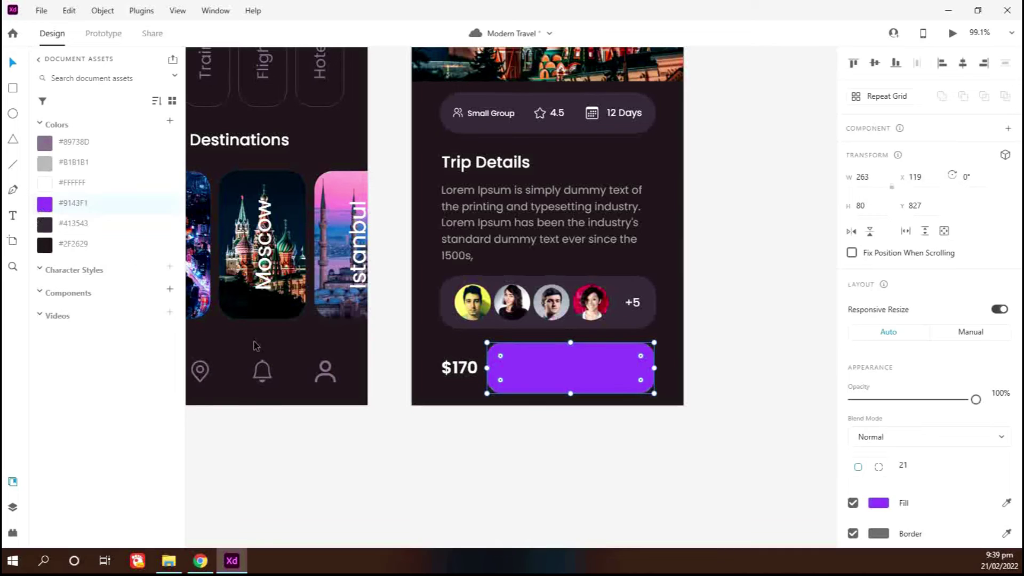
left_click(853, 533)
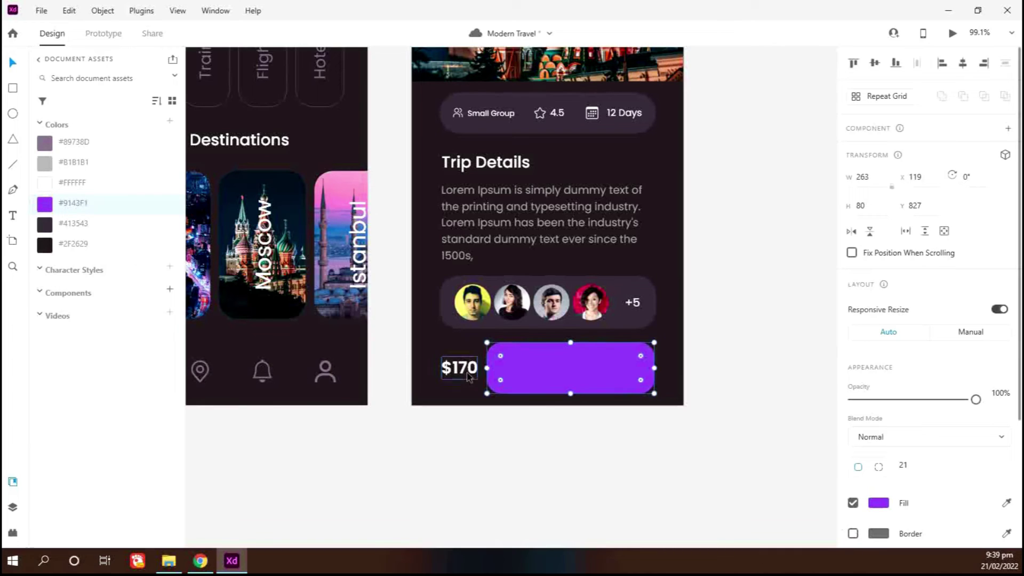
- Add the text "Book now" on the purple button at font size 23 in a lighter Poppins weight than the price
left_click(524, 368)
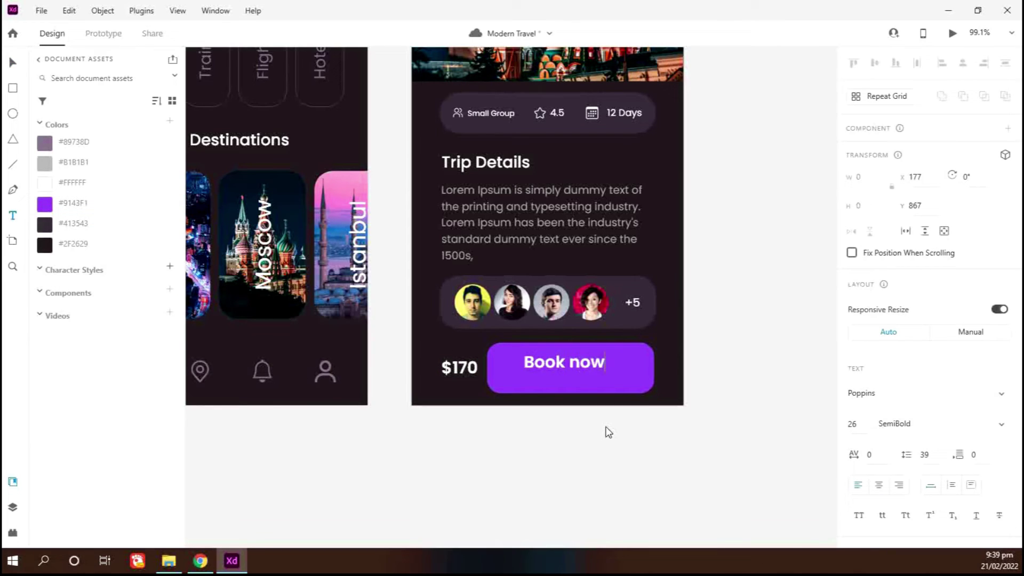
key("ctrl+a")
left_click(905, 426)
key("Up")
key("Up")
left_click(859, 425)
key("Down")
key("Down")
key("Down")
left_click(915, 425)
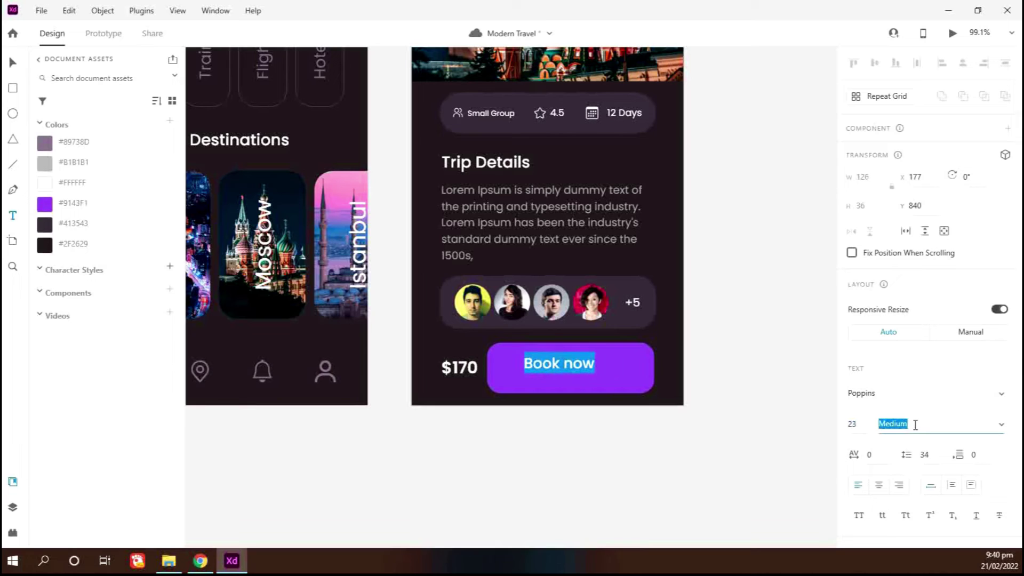
key("Down")
- Shrink the purple button slightly, centre "Book now" in it and align its right edge with the avatars bar
left_click(13, 63)
left_click(635, 379)
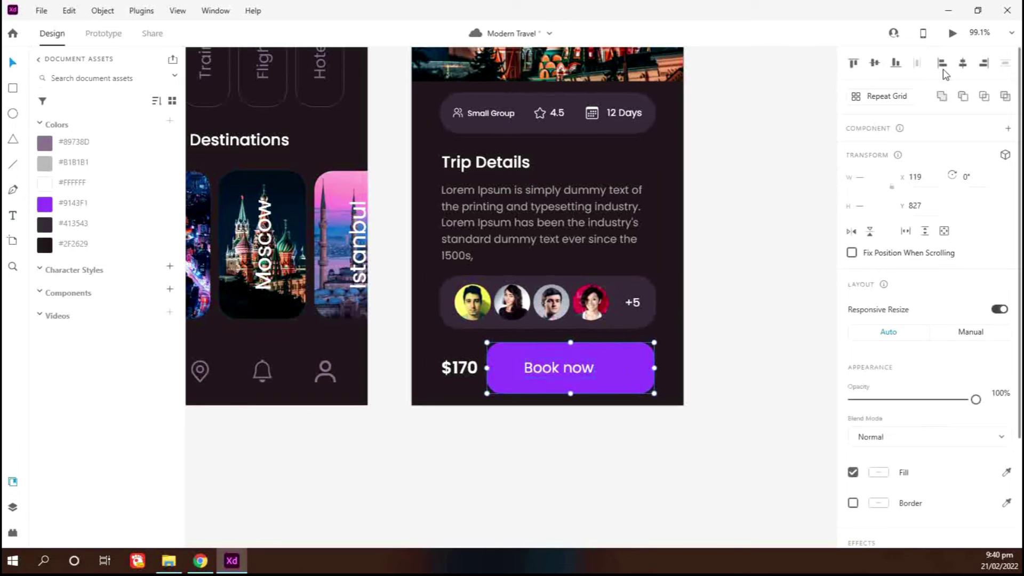
left_click_drag(654, 393, 622, 371)
left_click(572, 370, "shift")
- Adjust the positions of the price and the labelled button so they sit level within the side margins
left_click(472, 375)
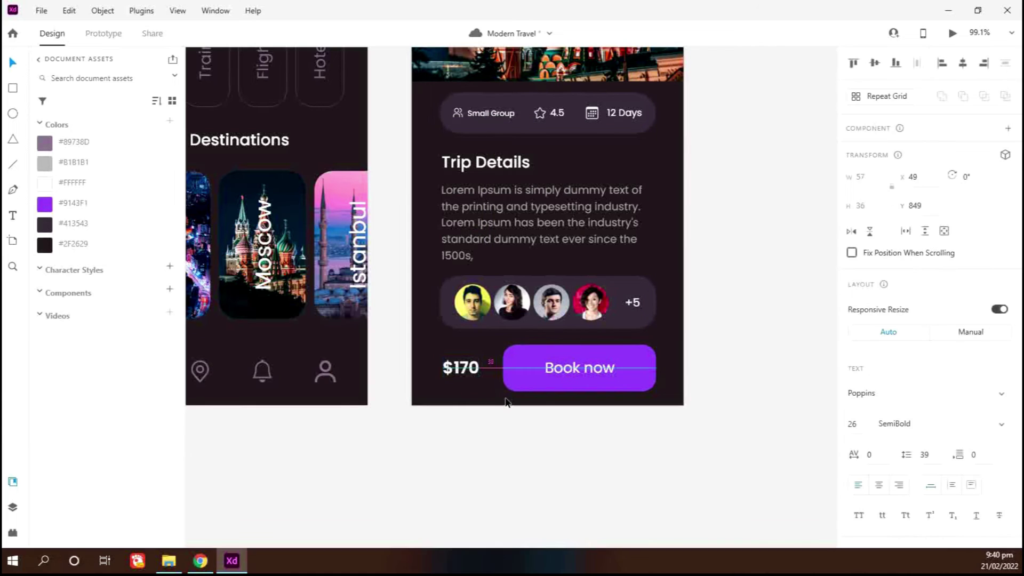
left_click(587, 372, "shift")
left_click_drag(588, 372, 584, 372)
left_click(632, 421)
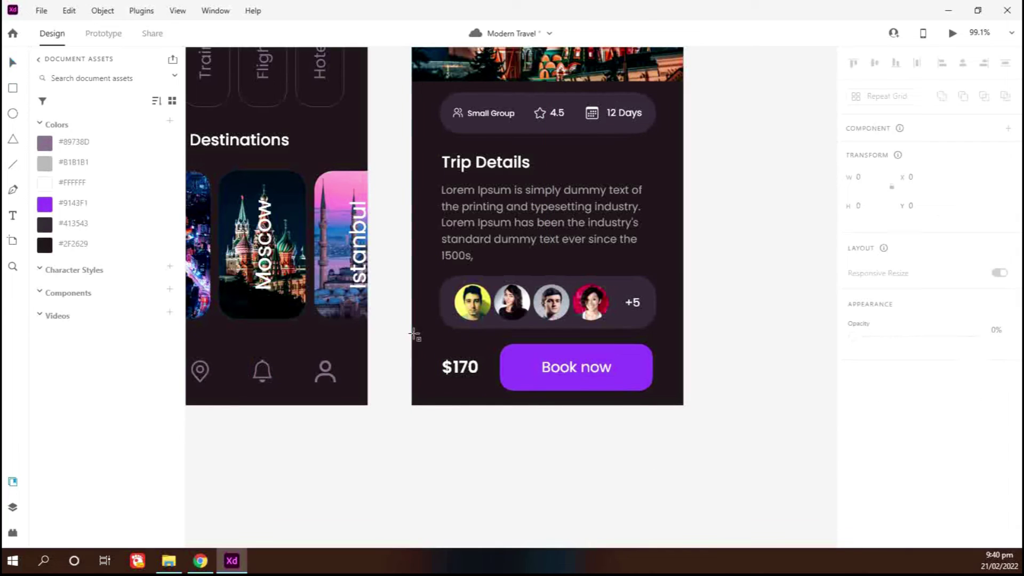
- Draw a 428 × 114 rectangle across the artboard's bottom, fill it with #413543 and place it behind the price and button
left_click_drag(411, 334, 684, 406)
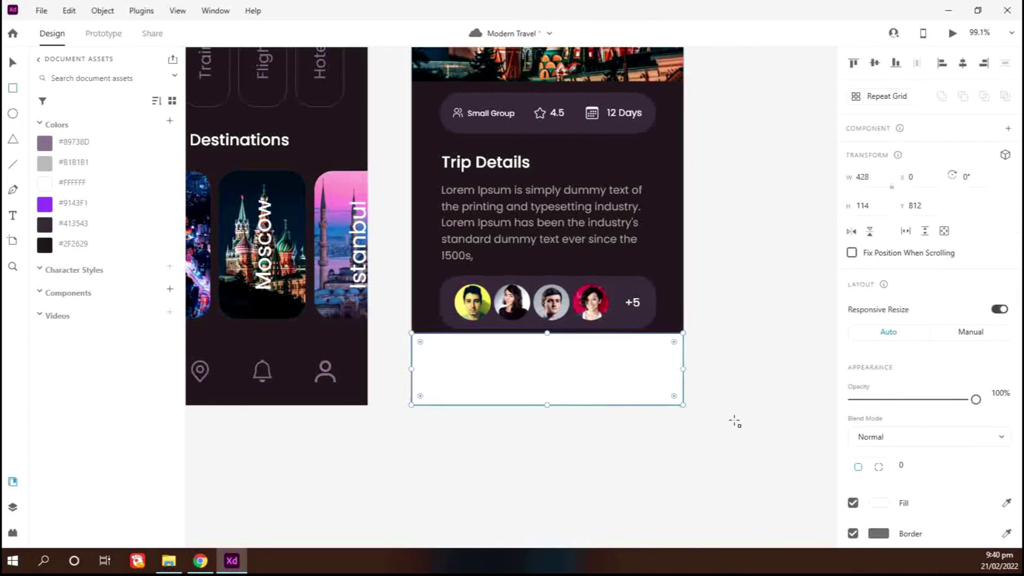
left_click(46, 224)
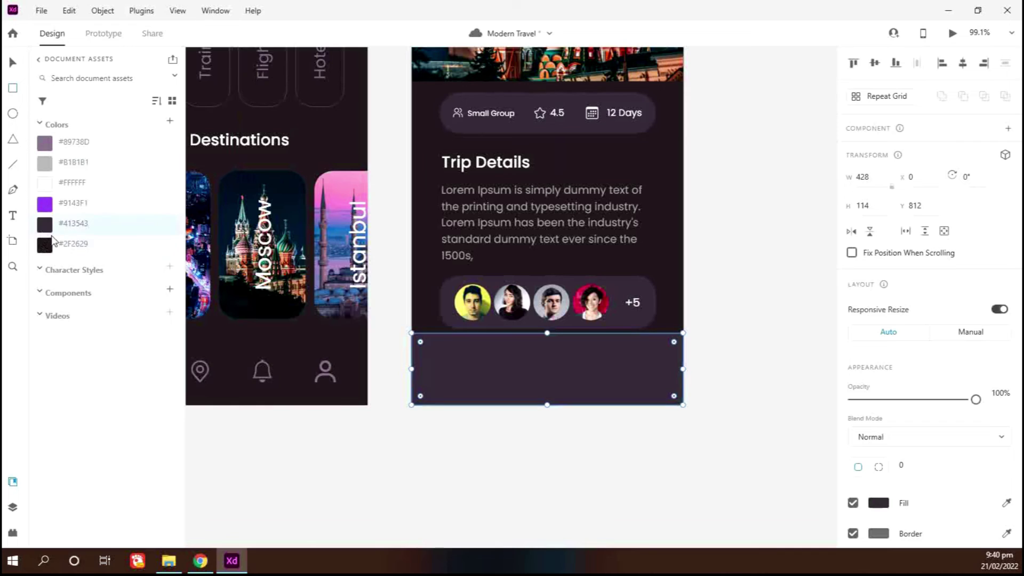
right_click(648, 385)
left_click(693, 374)
left_click(619, 454)
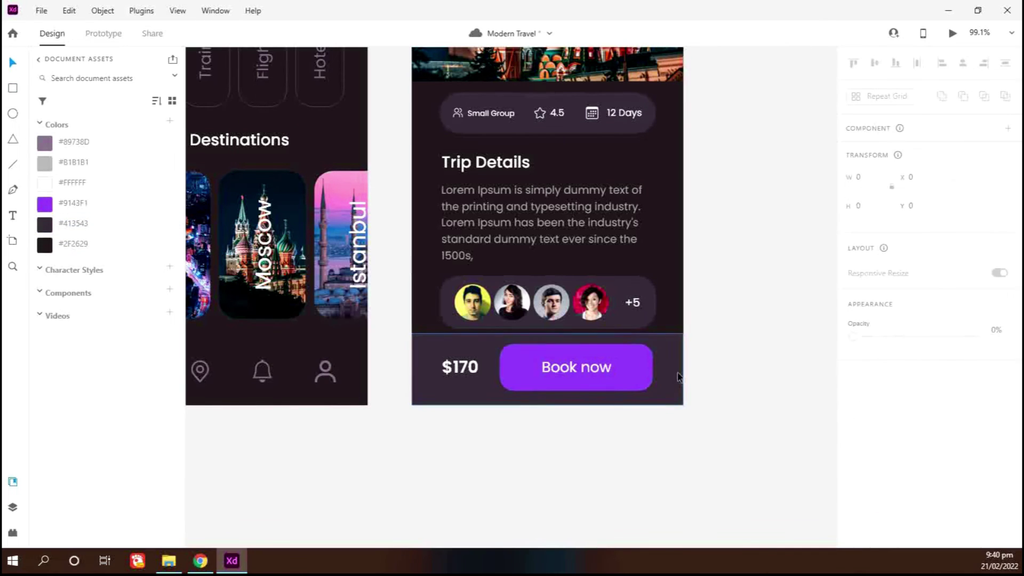
- Remove the bottom panel's border and lower its top edge so its height is 107
left_click(681, 377)
left_click(853, 533)
left_click_drag(548, 334, 549, 338)
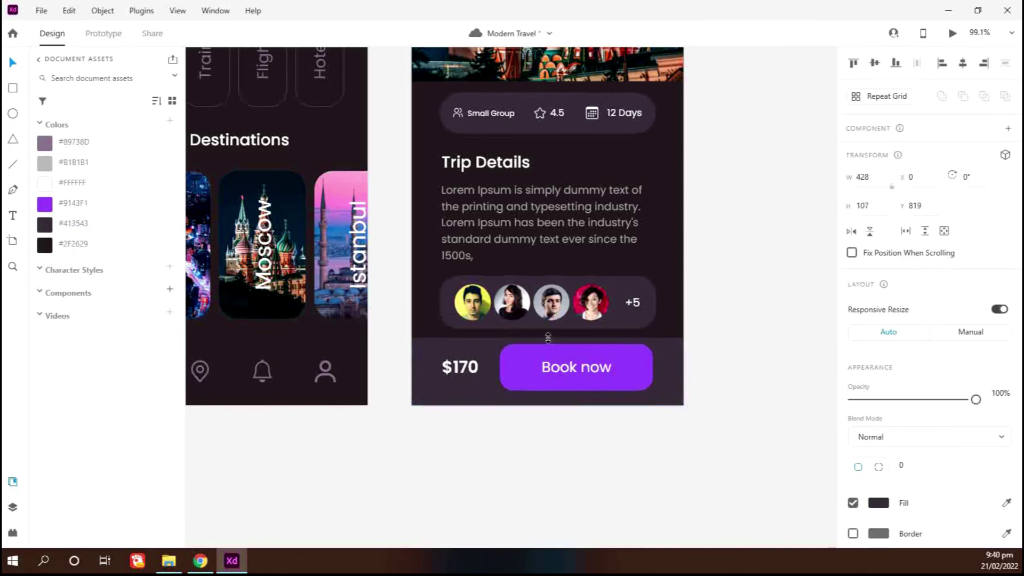
- Move the price and the "Book now" button down together to centre them vertically in the bottom panel
left_click_drag(649, 443, 580, 368)
left_click(748, 441)
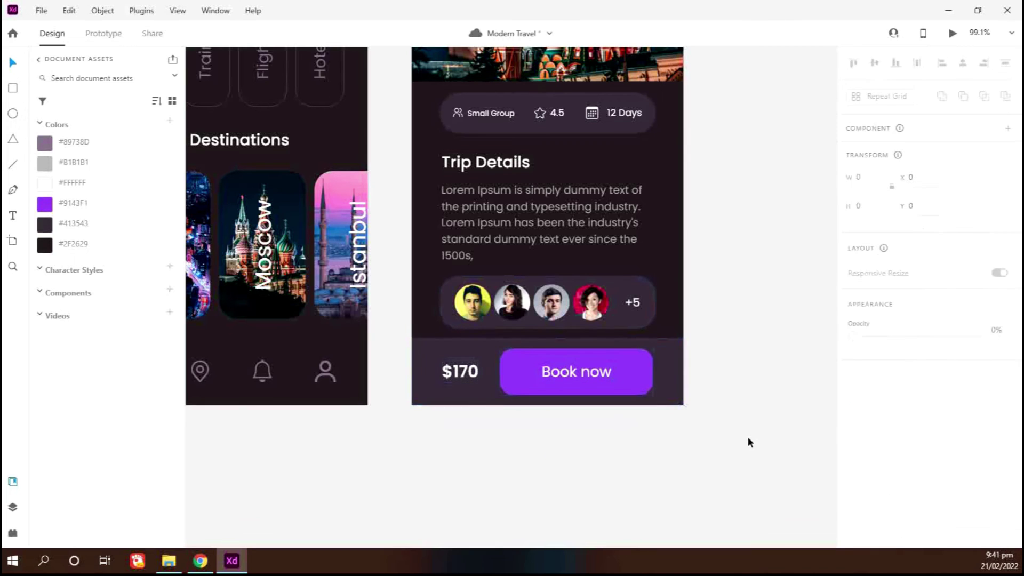
- Move the heart icon to the cathedral photo's upper-right corner at X 363.7, Y 41, with a light outline
scroll(726, 442, "down", 2)
scroll(476, 439, "down", 1)
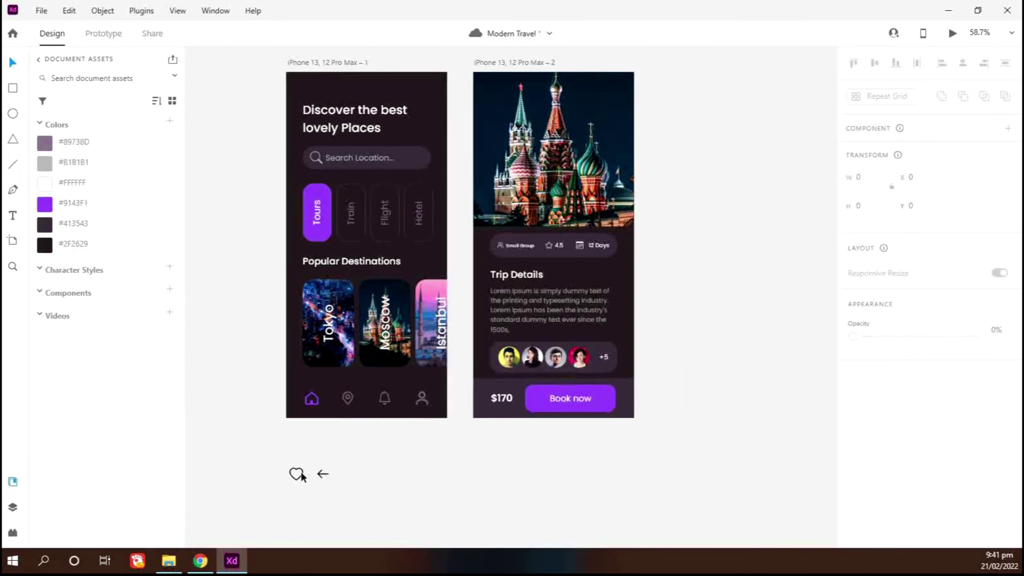
scroll(293, 492, "up", 2)
left_click_drag(297, 462, 733, 190)
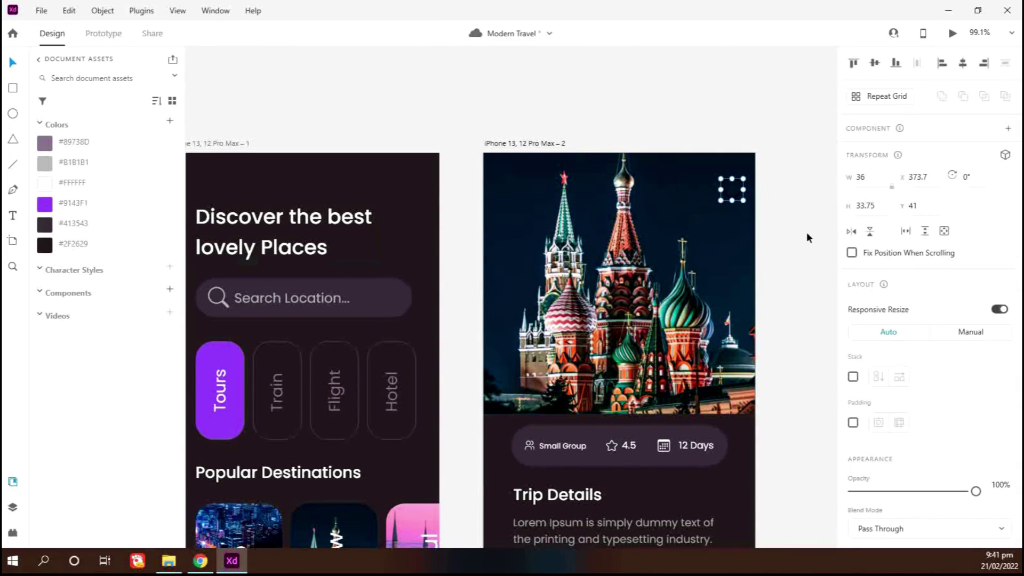
scroll(806, 233, "right", 2)
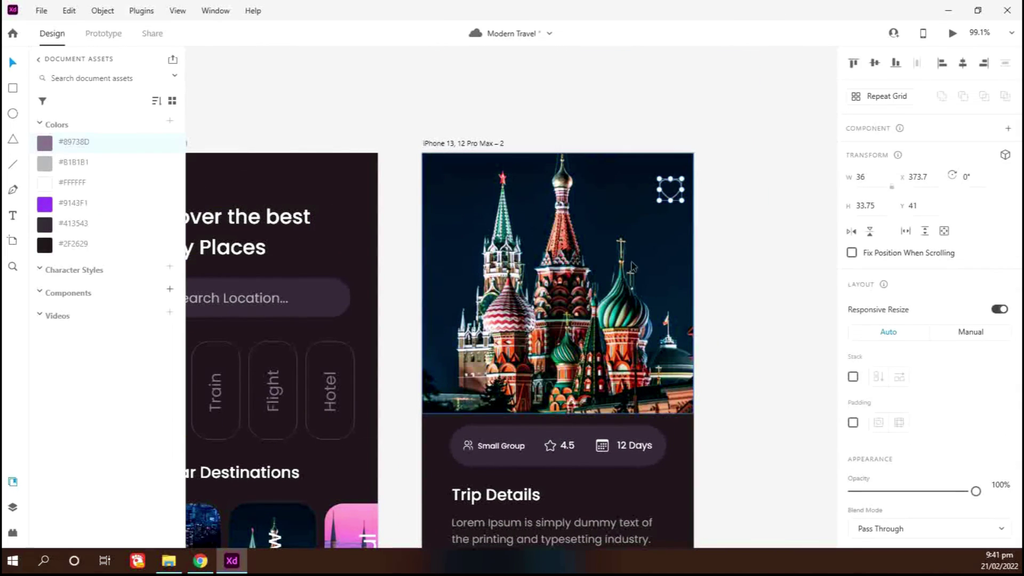
key("shift+Left")
key("shift+Left")
key("shift+Right")
scroll(682, 223, "up", 1)
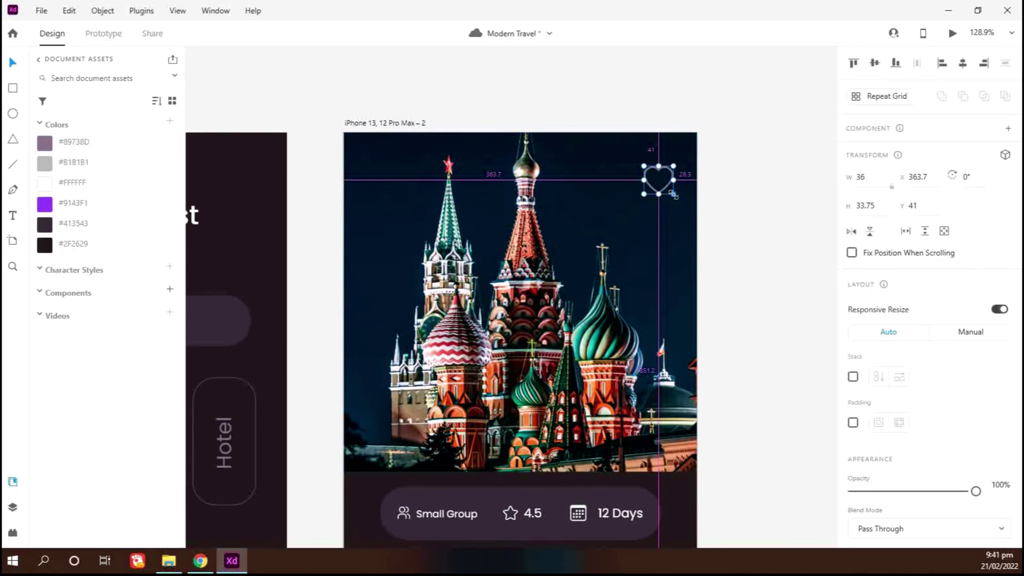
- Draw a 48 × 48 circle centred on the heart icon, with no fill and a #89738D border
left_click_drag(673, 195, 678, 200)
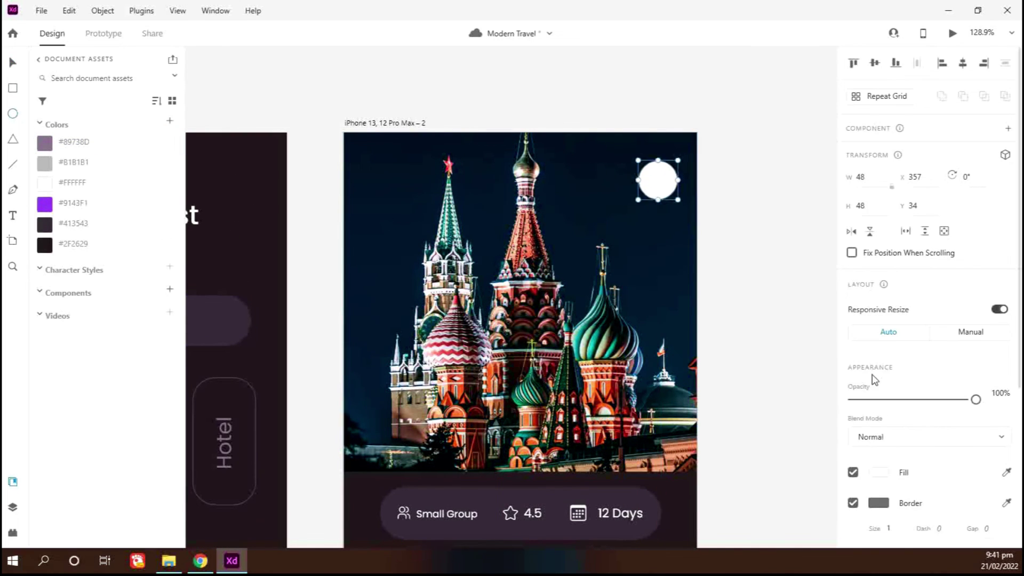
left_click(853, 502)
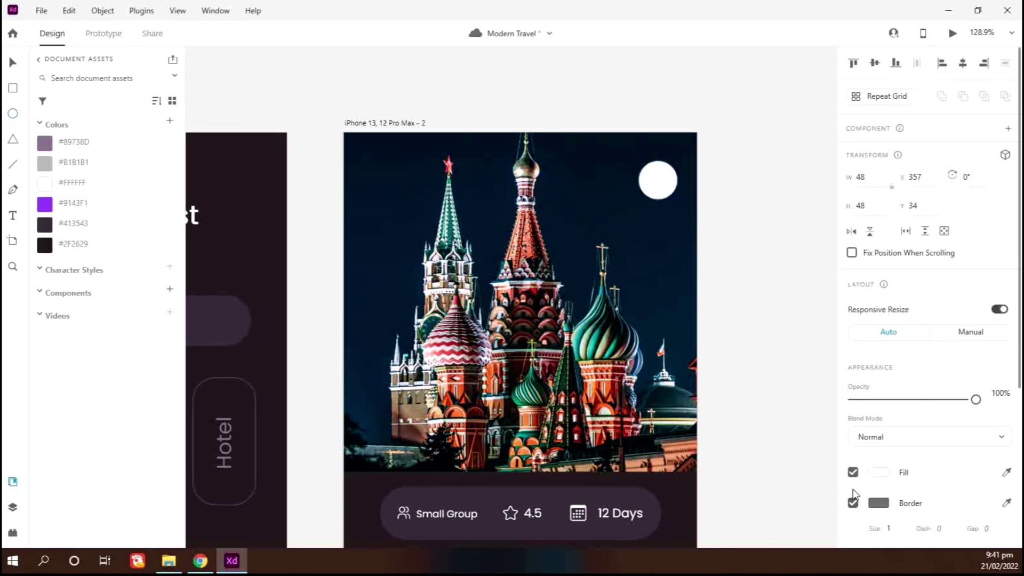
left_click(871, 504)
left_click(45, 141)
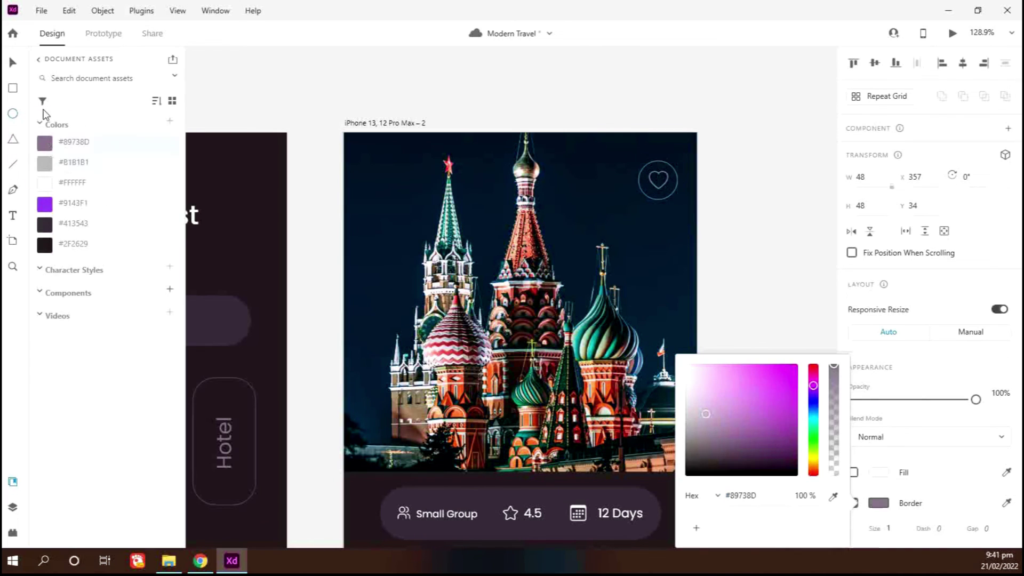
- Select the heart icon and its surrounding circle without the photo, and centre the heart within the circle
left_click(14, 64)
scroll(697, 202, "up", 5)
left_click_drag(713, 155, 608, 184)
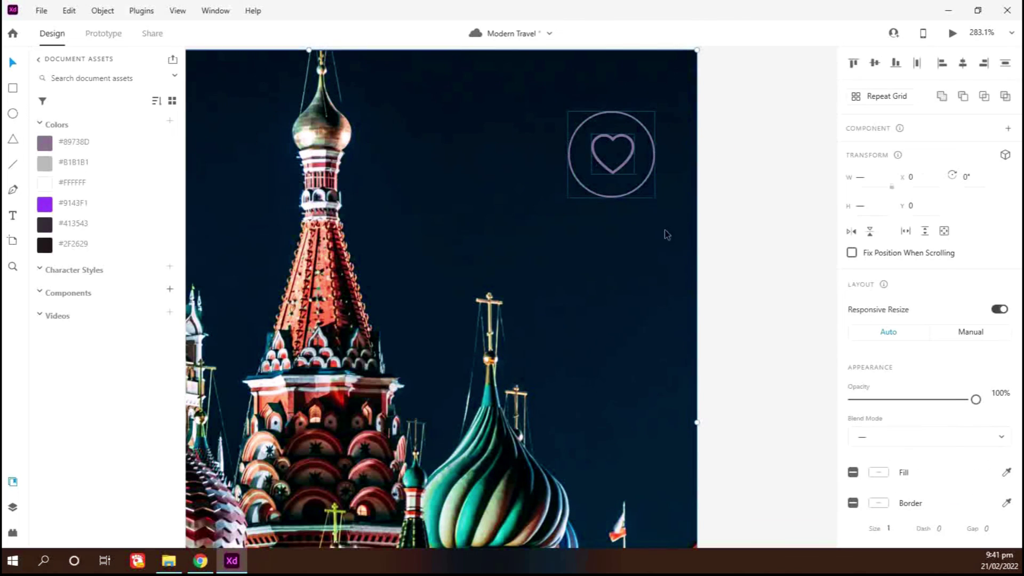
left_click(667, 235, "shift")
scroll(737, 256, "down", 3)
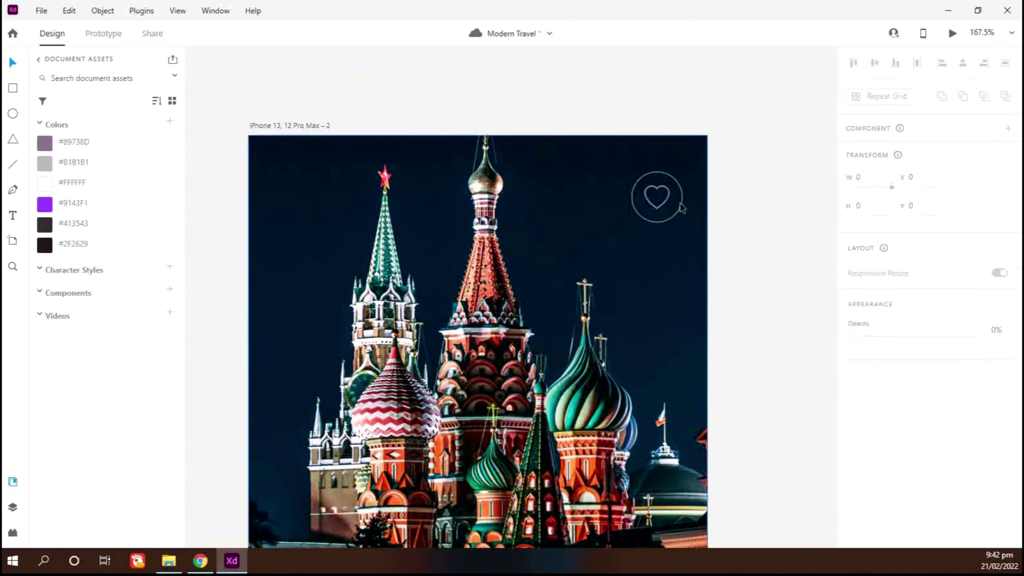
- Duplicate the heart's circle and move the copy horizontally to the photo's upper-left corner, at X 29, Y 34
key("shift+Left")
key("shift+Left")
key("shift+Left")
key("shift+Left")
key("shift+Left")
key("shift+Left")
key("shift+Left")
key("shift+Left")
key("shift+Left")
key("shift+Left")
key("shift+Left")
key("shift+Left")
key("shift+Left")
key("shift+Left")
key("shift+Left")
key("shift+Left")
key("shift+Left")
key("shift+Left")
key("shift+Left")
key("shift+Left")
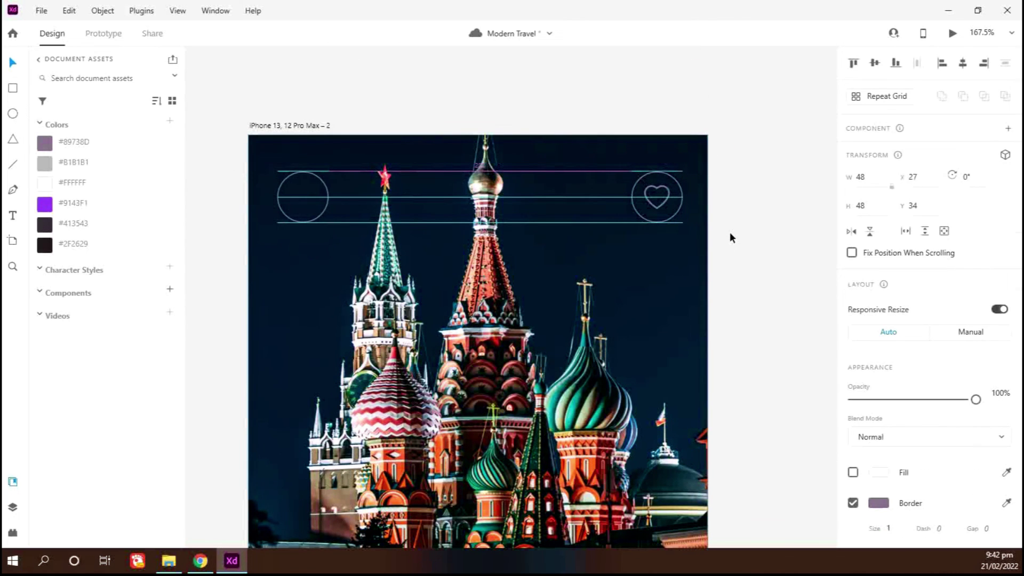
key("Right")
key("Right")
- Move the back arrow from below the artboards into the centre of the photo's upper-left circle and colour it #89738D
scroll(438, 330, "down", 6)
scroll(320, 421, "down", 3)
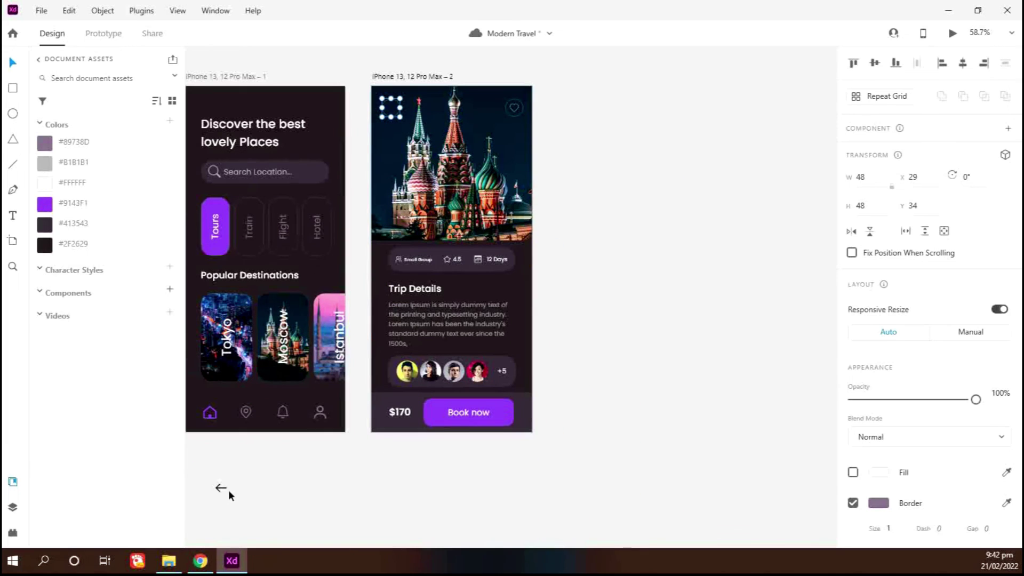
left_click_drag(218, 489, 389, 111)
scroll(392, 118, "up", 9)
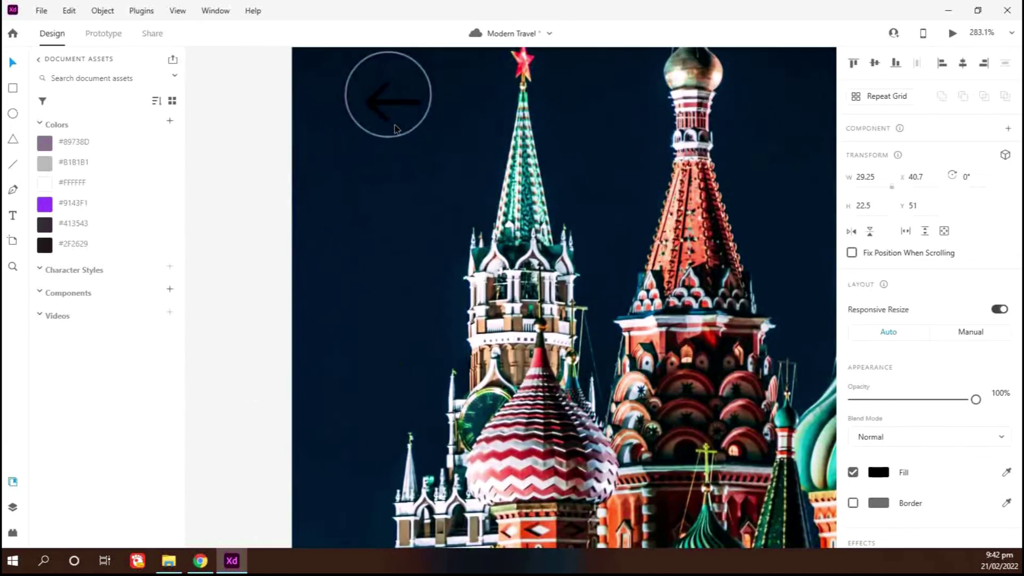
scroll(393, 127, "up", 2)
left_click(73, 142)
left_click(433, 151, "shift")
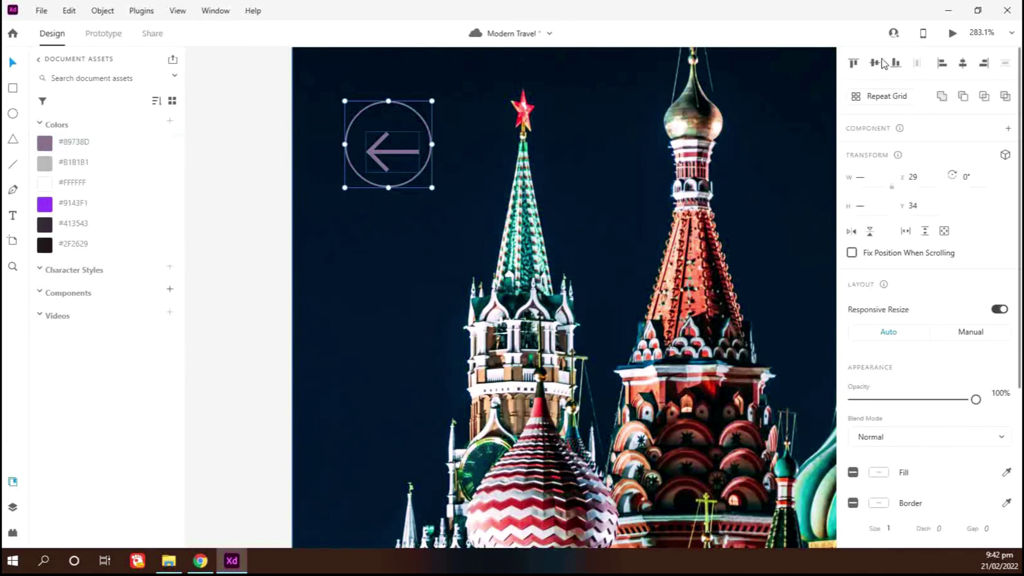
scroll(267, 187, "down", 9)
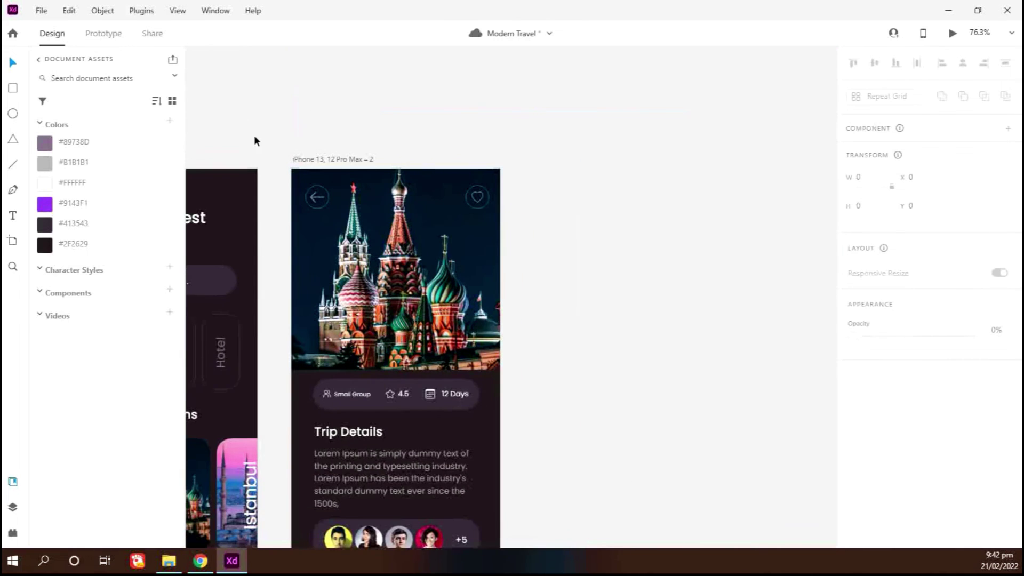
- Select the four navigation icons at the bottom of the home screen and move them up 10 px together
left_click(271, 506)
scroll(203, 475, "left", 3)
left_click_drag(481, 459, 341, 419)
key("shift+Up")
left_click(462, 514)
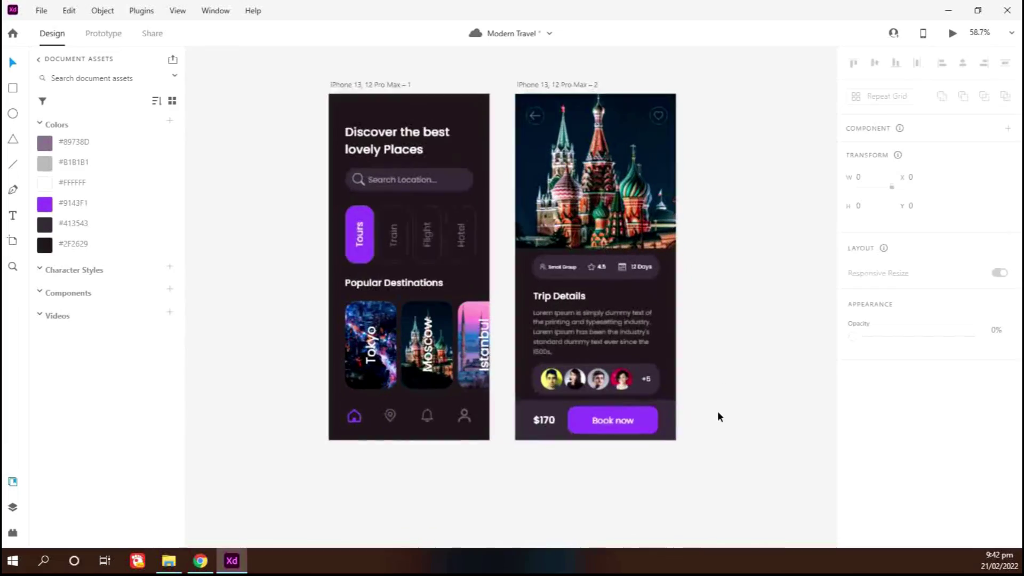